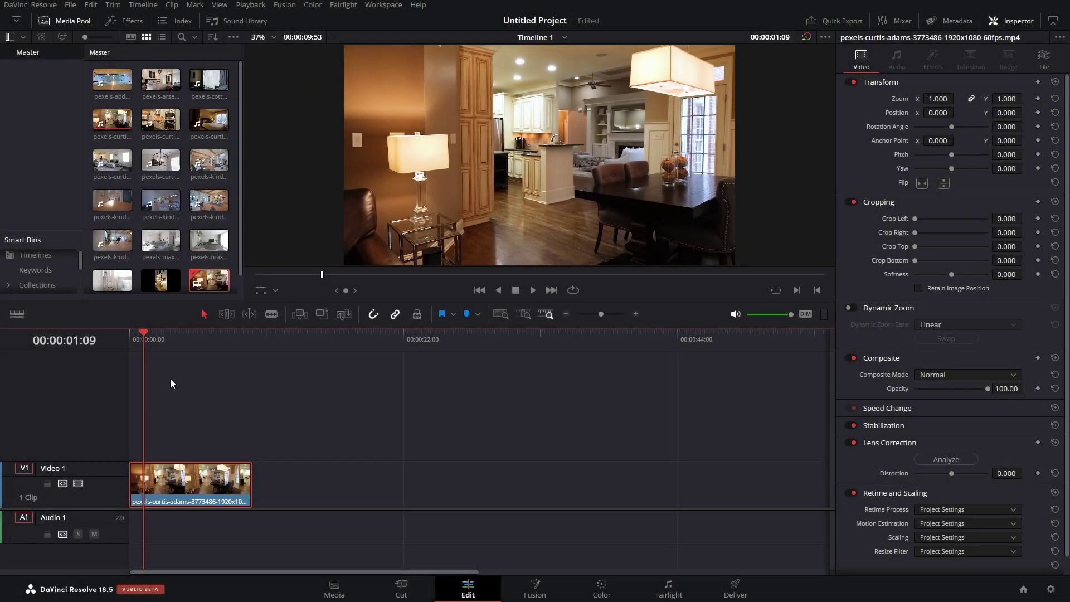
Step: Split the V1 clip at about 1.5 s and 8 s, then Alt-drag the middle piece onto new V2
{"action": "left_click_drag", "start_coordinate": [127, 331], "coordinate": [229, 343]}
{"action": "key", "text": "ctrl+b"}
{"action": "key", "text": "shift+z"}
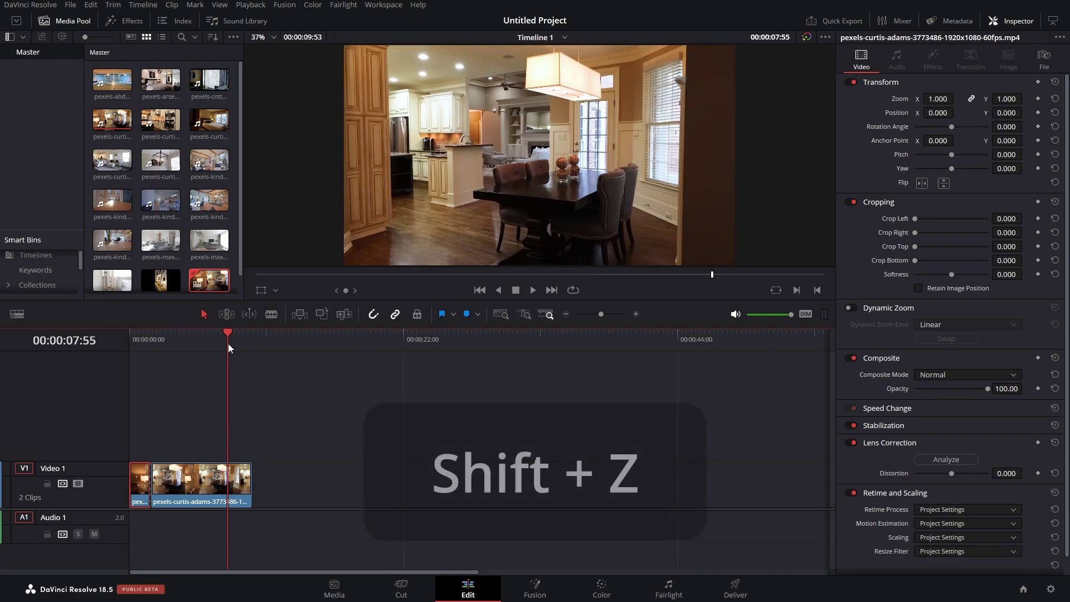
{"action": "left_click_drag", "start_coordinate": [636, 335], "coordinate": [640, 336]}
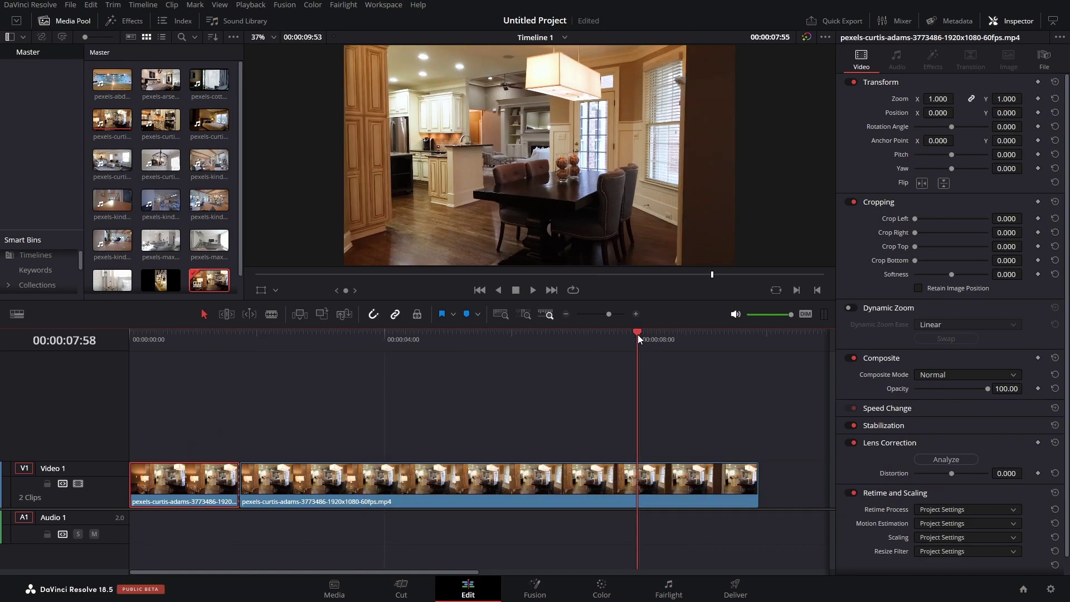
{"action": "key", "text": "ctrl+b"}
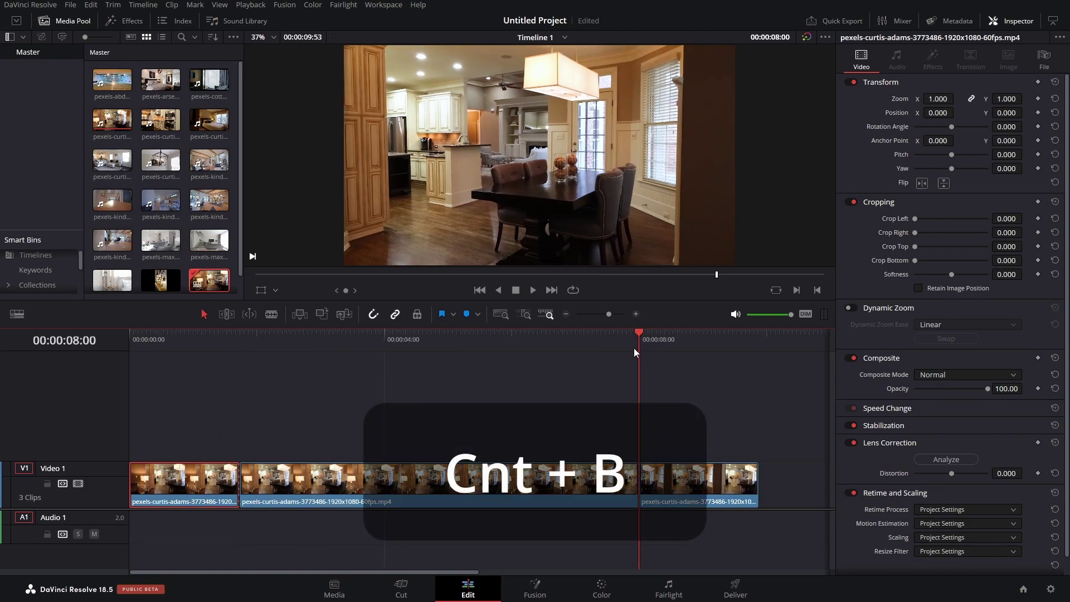
{"action": "left_click_drag", "start_coordinate": [594, 350], "coordinate": [226, 350]}
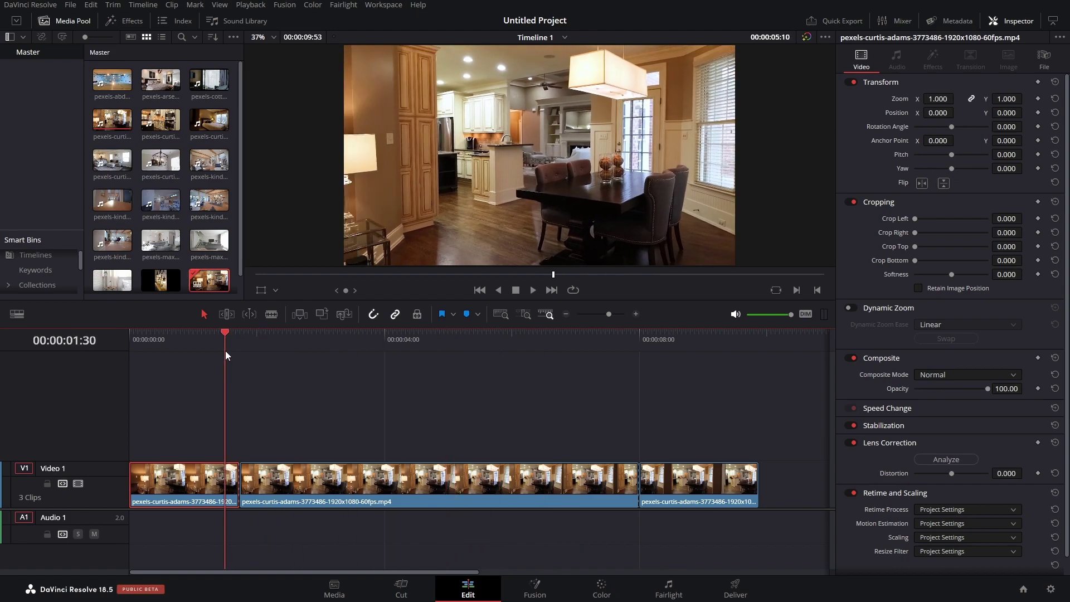
{"action": "left_click_drag", "start_coordinate": [398, 482], "coordinate": [409, 442], "text": "alt"}
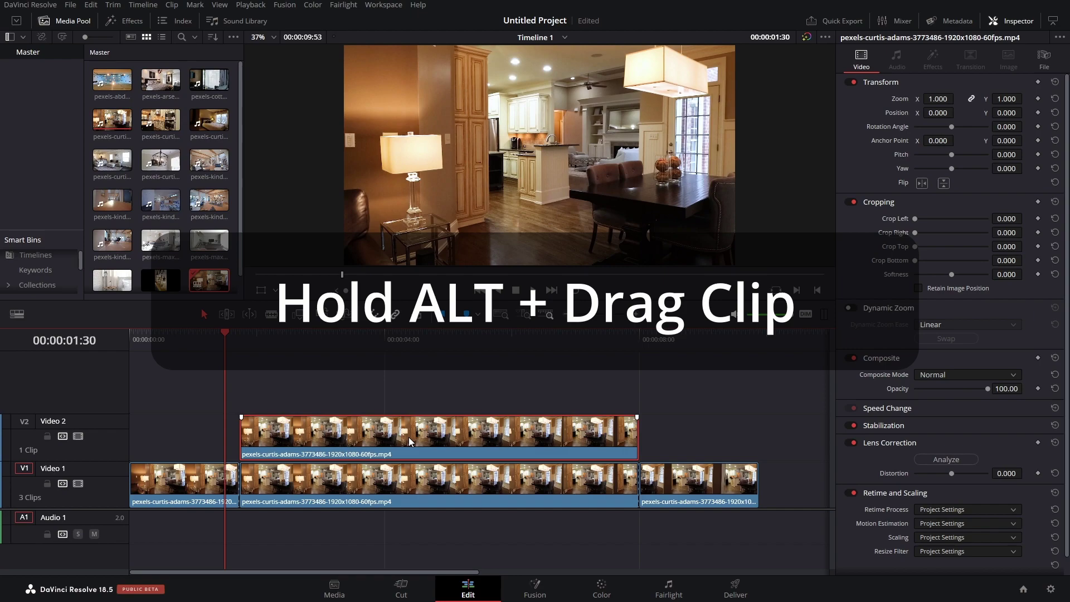
Step: Add 30-frame cross dissolves at both V1 cuts and extend the V2 copy slightly at each end
{"action": "right_click", "coordinate": [248, 477]}
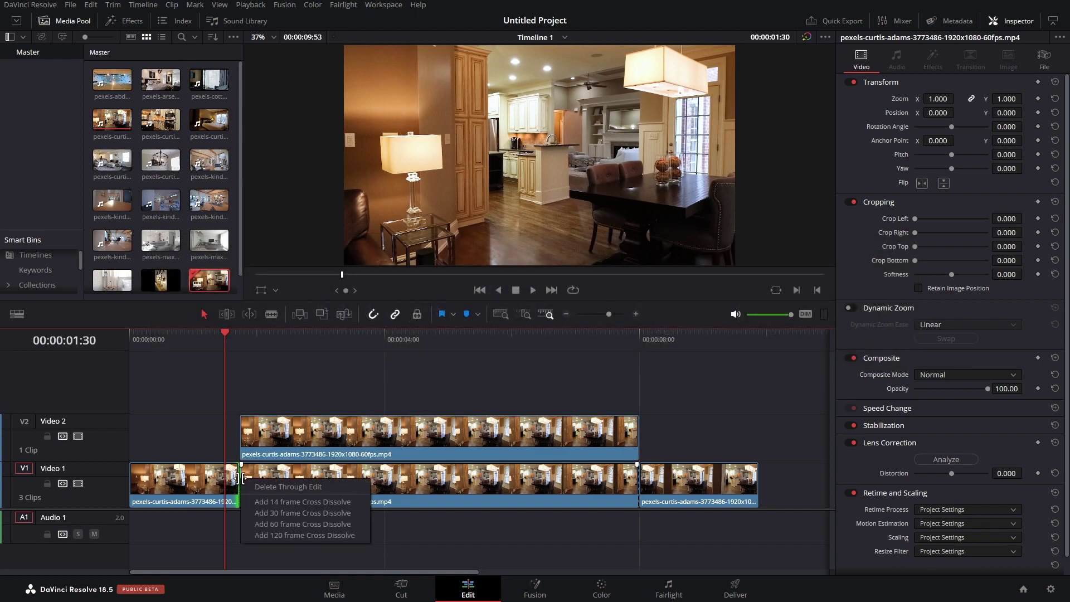
{"action": "left_click", "coordinate": [279, 512]}
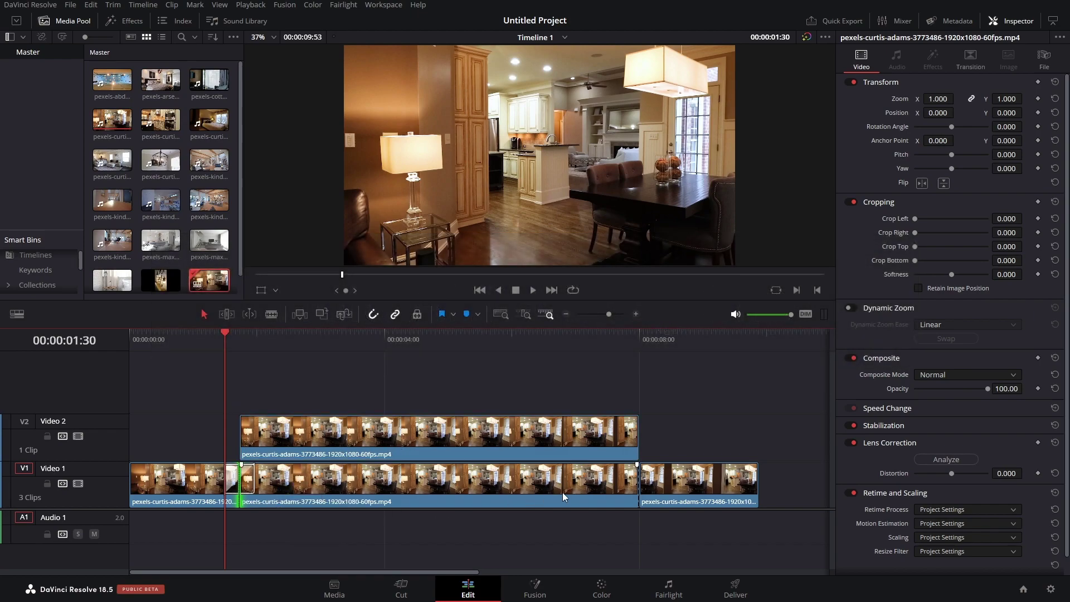
{"action": "right_click", "coordinate": [637, 479]}
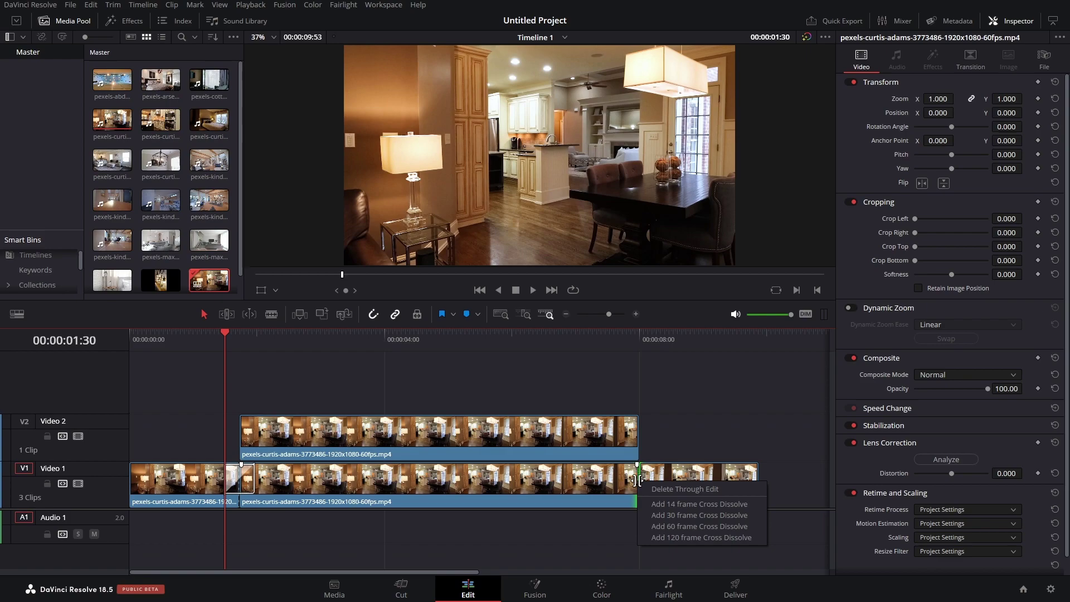
{"action": "left_click", "coordinate": [663, 513]}
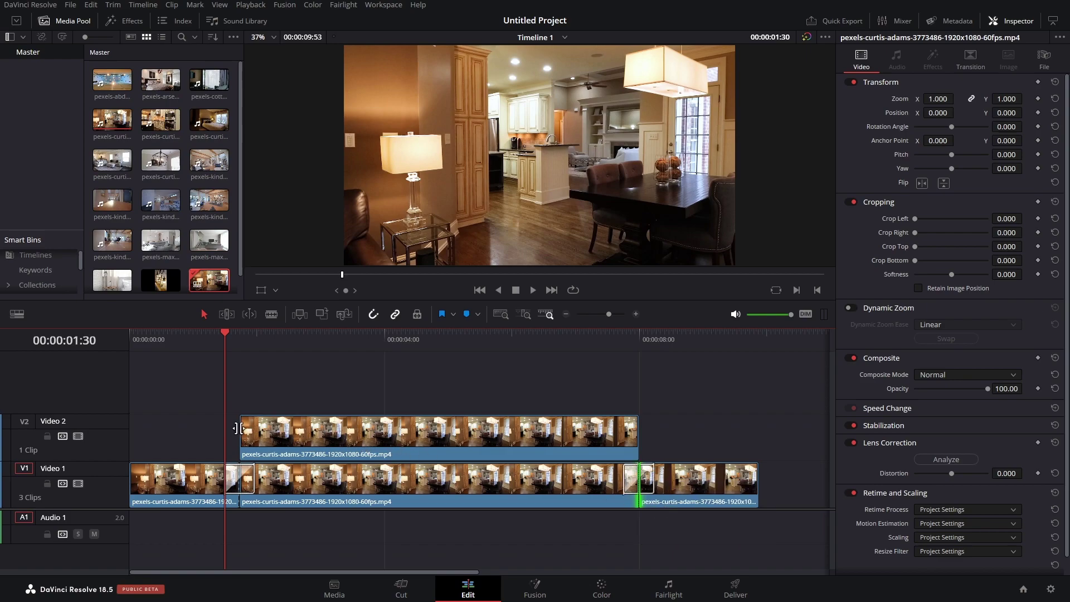
{"action": "left_click_drag", "start_coordinate": [236, 428], "coordinate": [231, 428]}
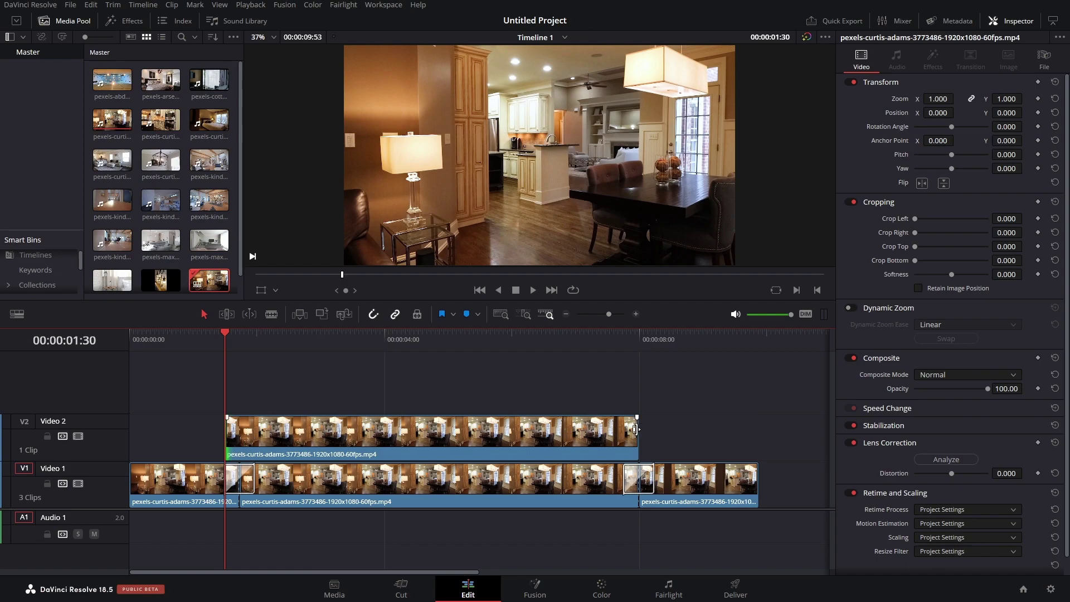
{"action": "left_click_drag", "start_coordinate": [635, 429], "coordinate": [654, 428]}
Step: Set the Video 2 copy's Inspector Transform Zoom to 0.75
{"action": "left_click", "coordinate": [395, 341]}
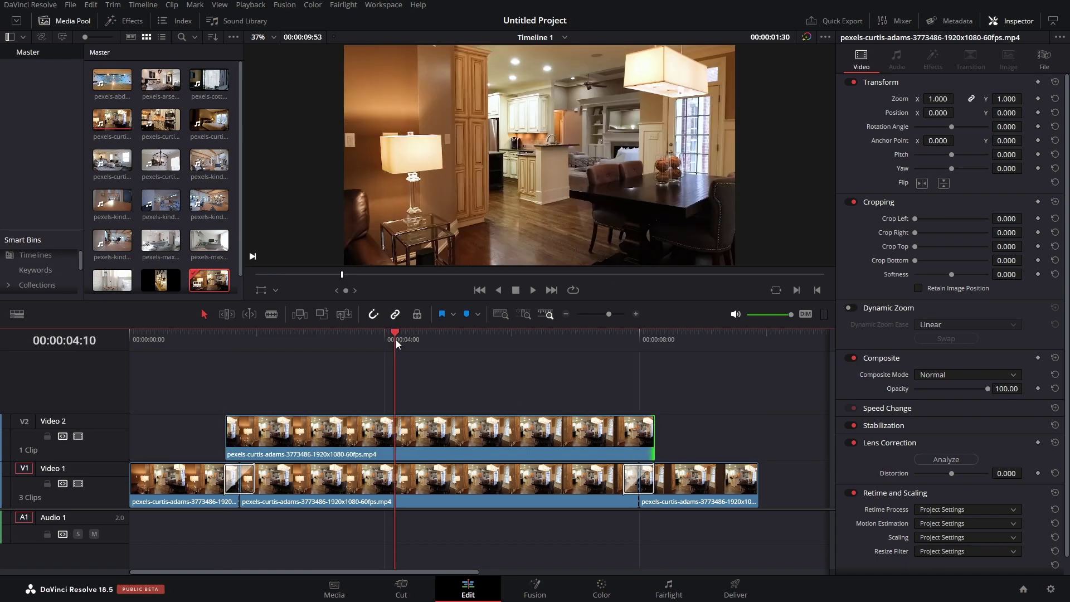
{"action": "left_click", "coordinate": [463, 446]}
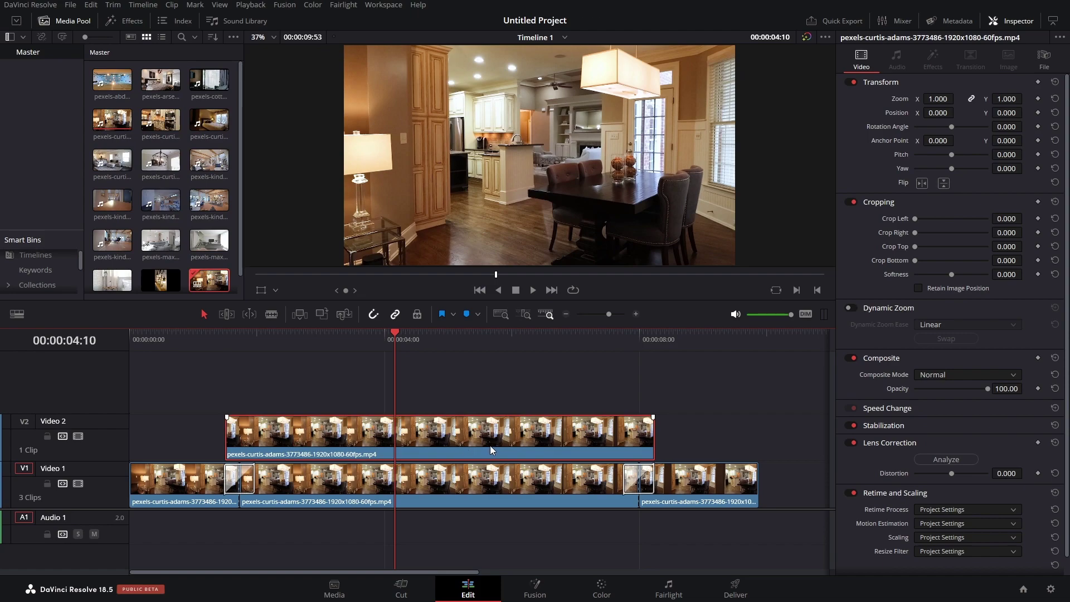
{"action": "left_click", "coordinate": [929, 98]}
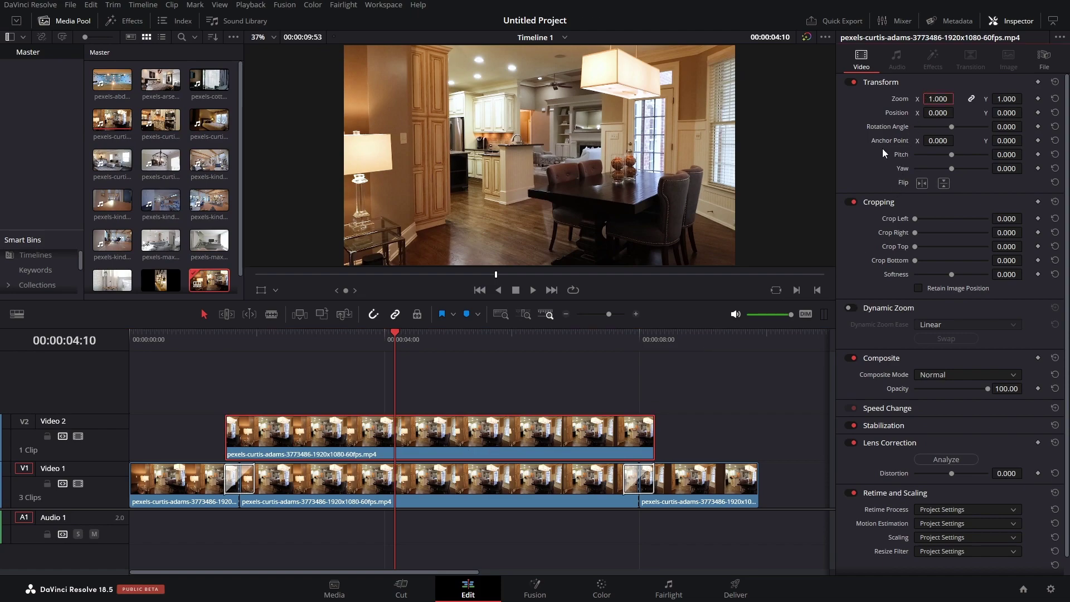
{"action": "type", "text": "0.75"}
{"action": "key", "text": "Return"}
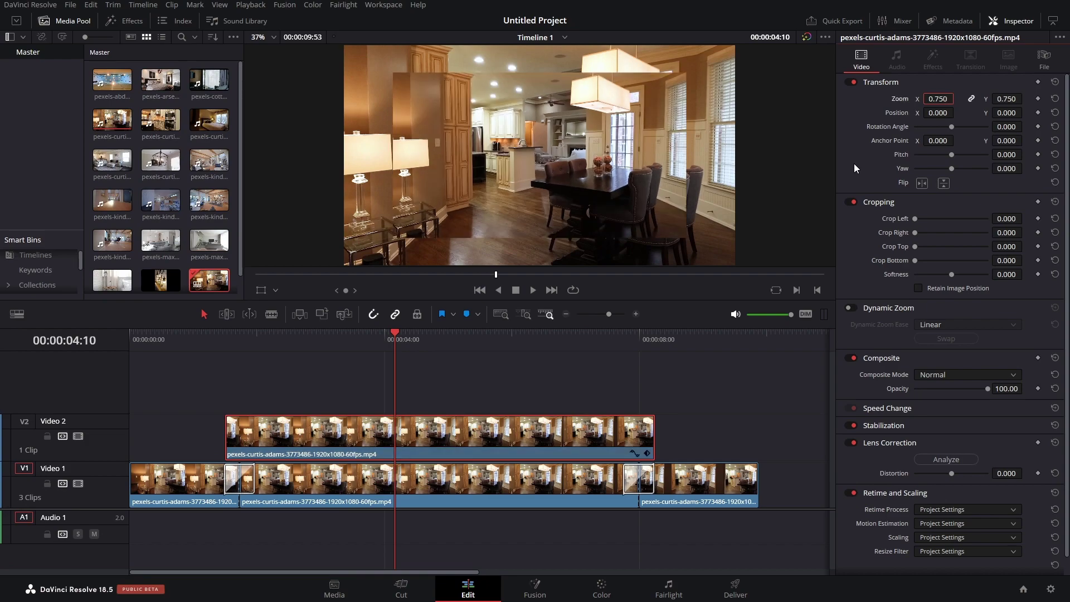
Step: Duplicate the scaled Video 2 copy onto a new Video 3 track
{"action": "left_click", "coordinate": [429, 445]}
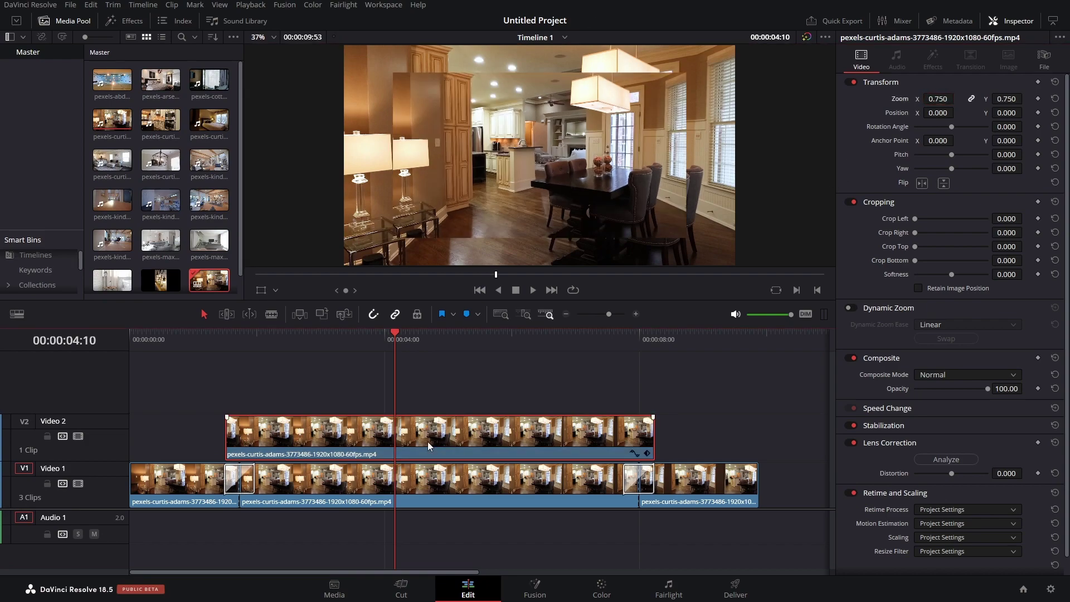
{"action": "left_click", "coordinate": [260, 291]}
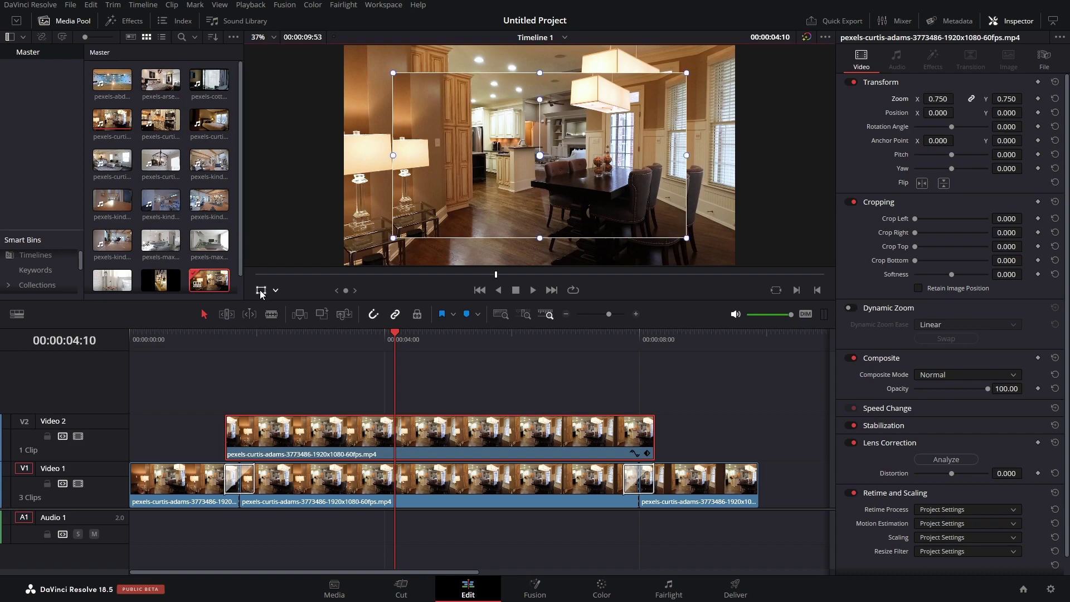
{"action": "left_click", "coordinate": [260, 291]}
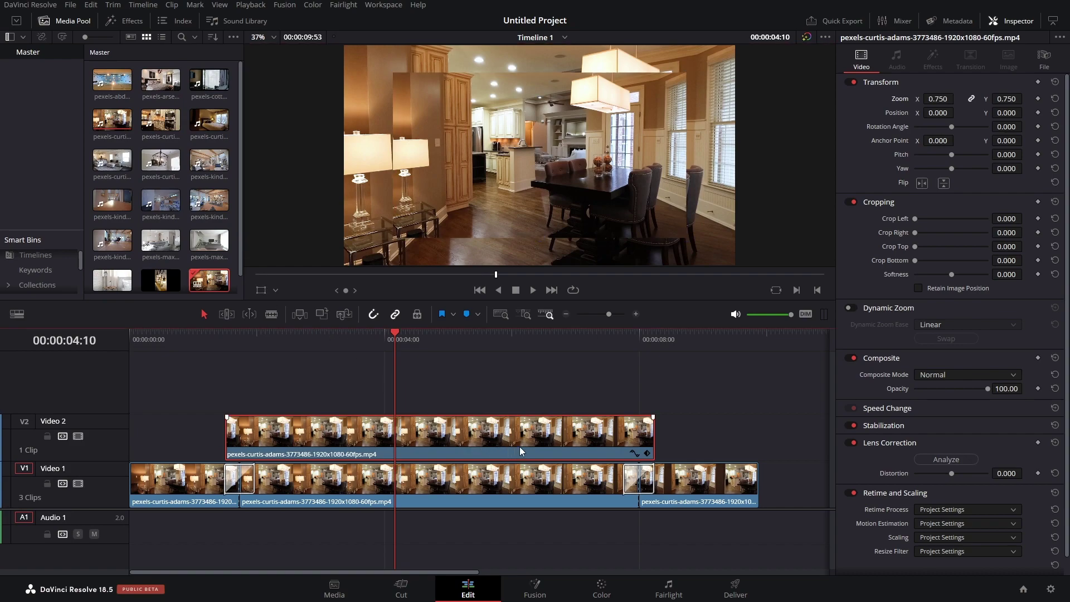
{"action": "left_click_drag", "start_coordinate": [520, 446], "coordinate": [518, 395]}
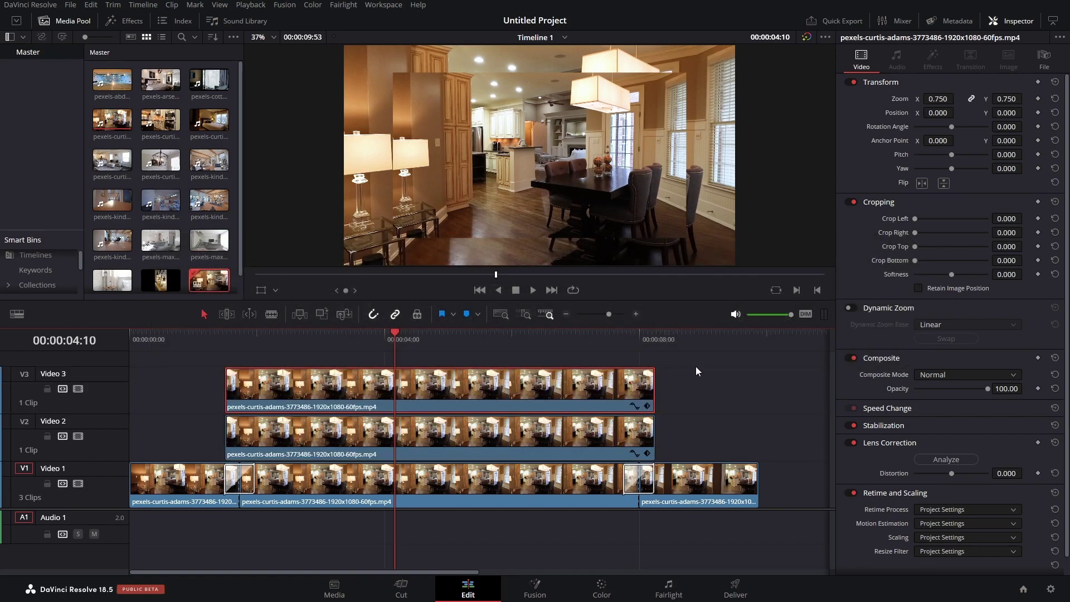
Step: Add default cross dissolves to both ends of the V2 and V3 copies with Ctrl+T, then play back
{"action": "left_click_drag", "start_coordinate": [695, 366], "coordinate": [628, 422]}
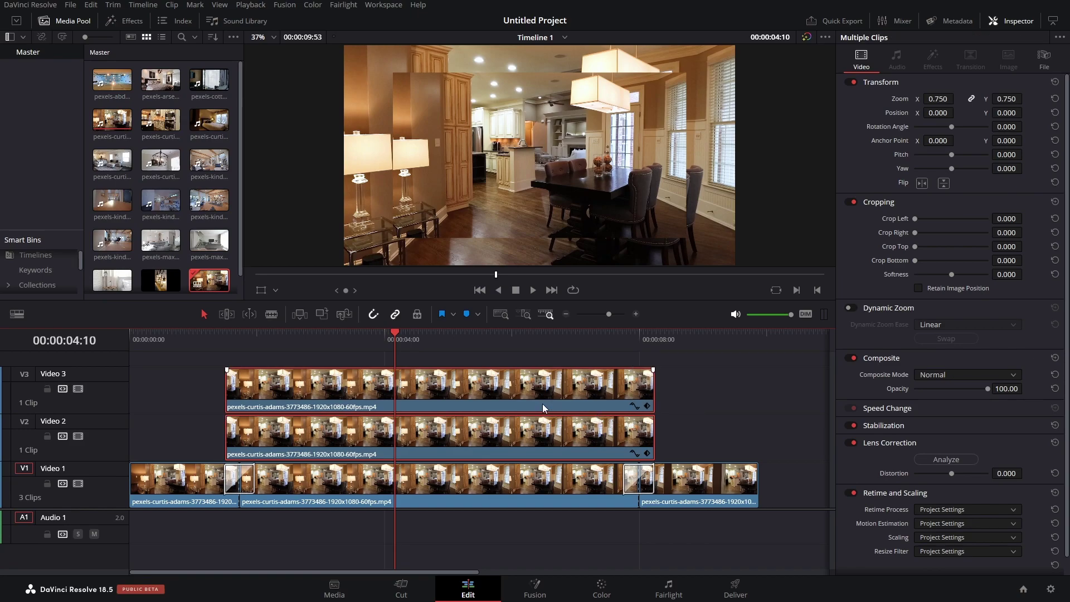
{"action": "key", "text": "ctrl+t"}
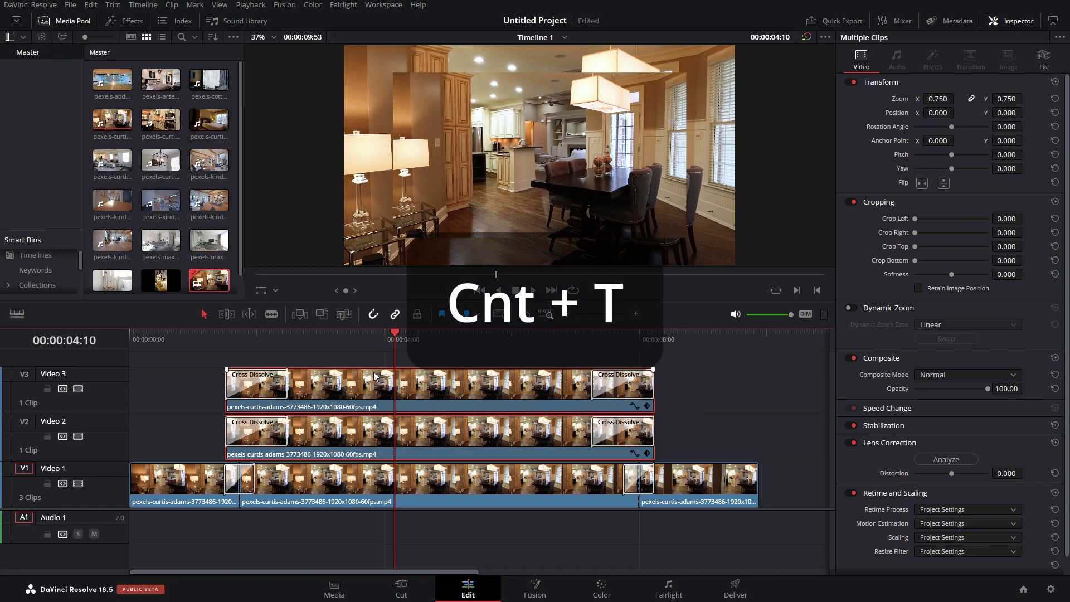
{"action": "left_click", "coordinate": [223, 337]}
{"action": "key", "text": "space"}
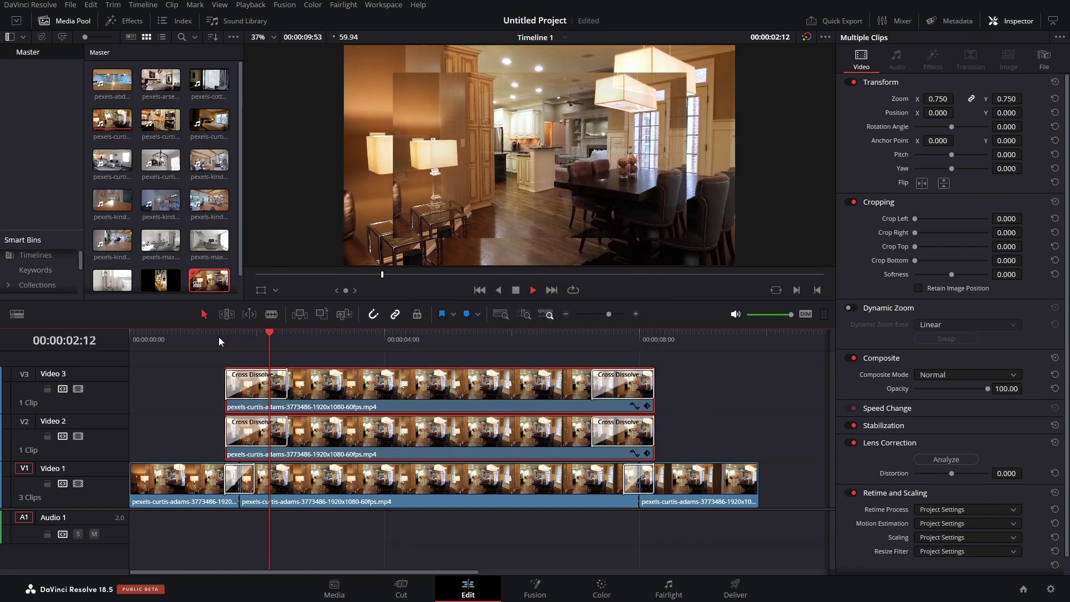
{"action": "key", "text": "space"}
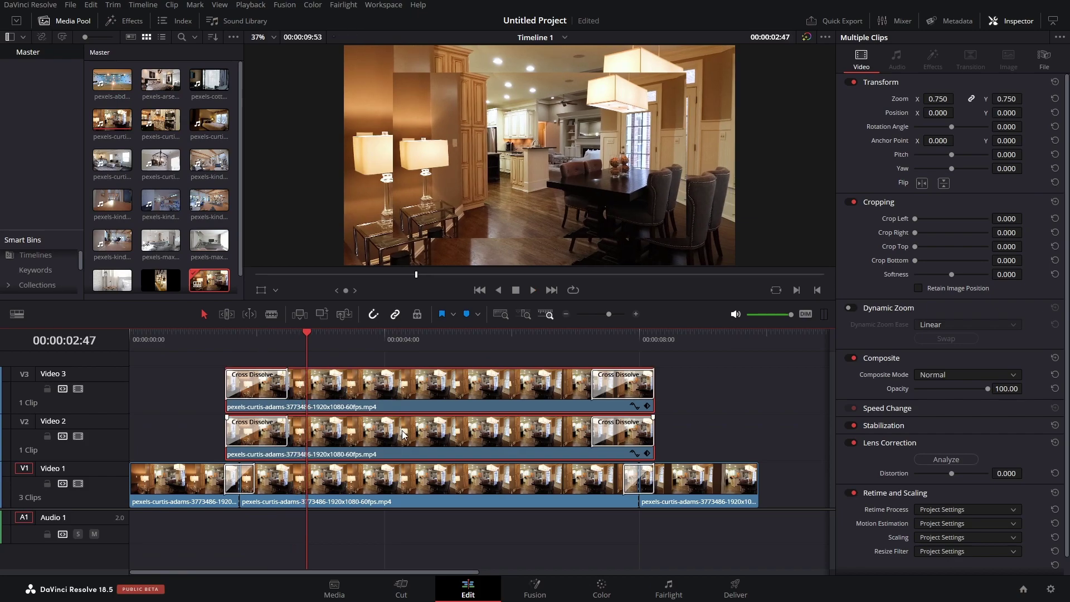
{"action": "left_click", "coordinate": [497, 432]}
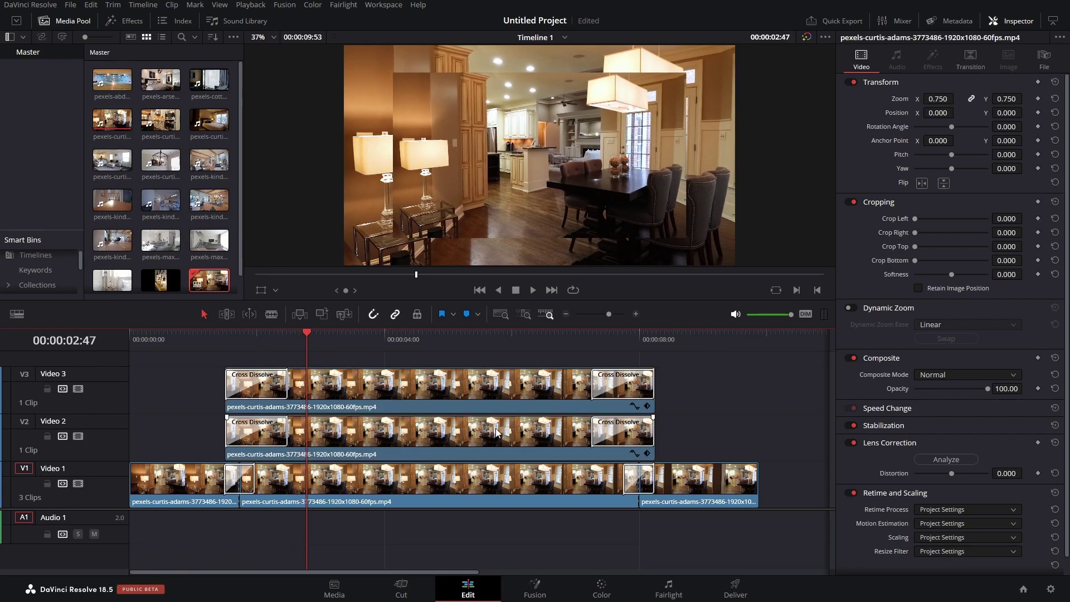
Step: Apply the Open FX Gaussian Blur effect to the Video 2 copy
{"action": "key", "text": "q"}
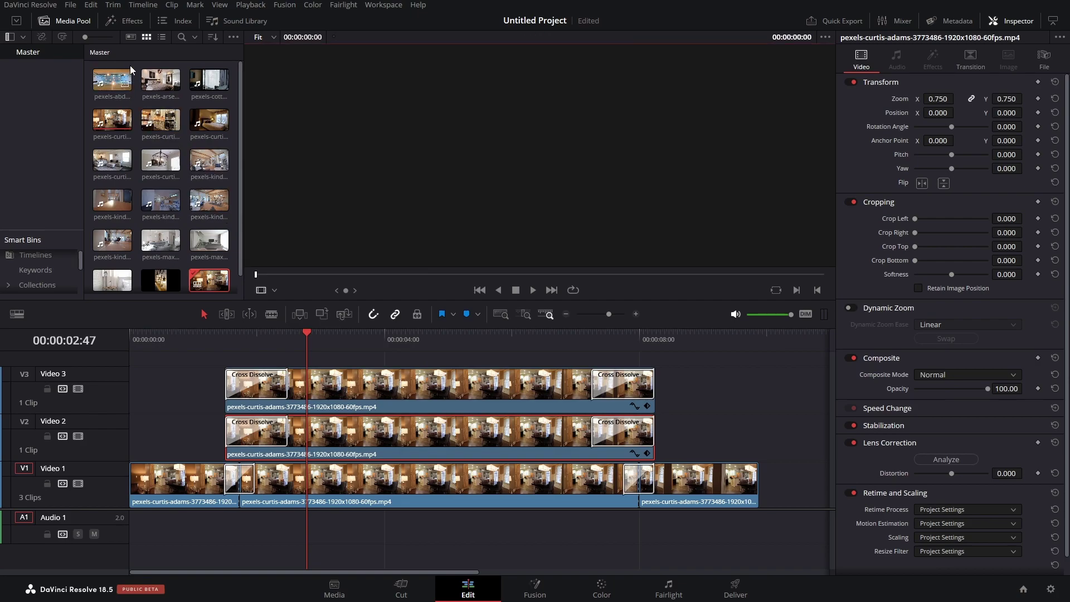
{"action": "left_click", "coordinate": [122, 21]}
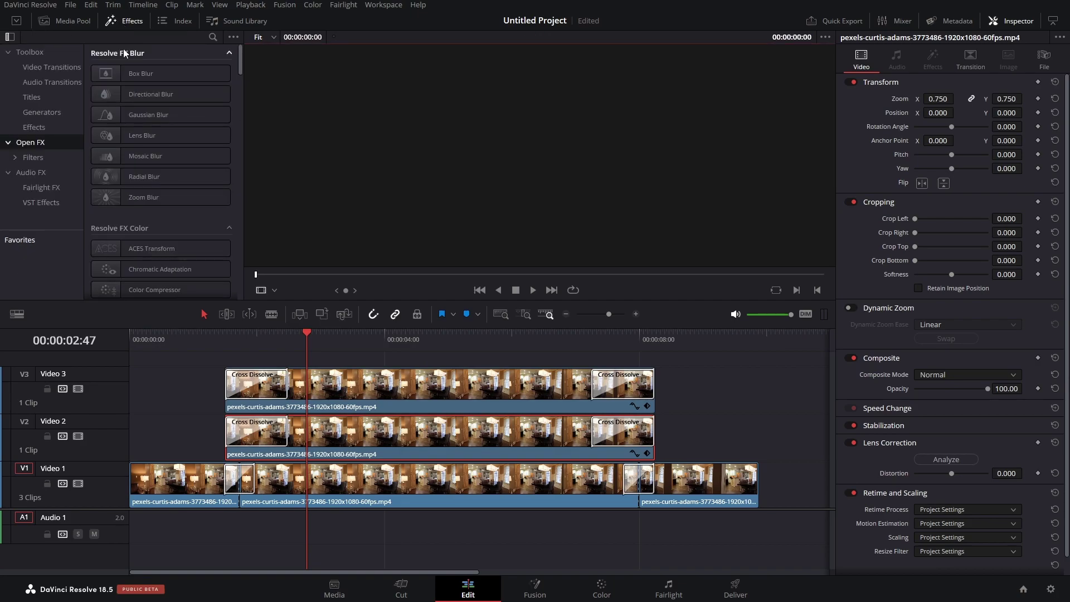
{"action": "left_click", "coordinate": [126, 114]}
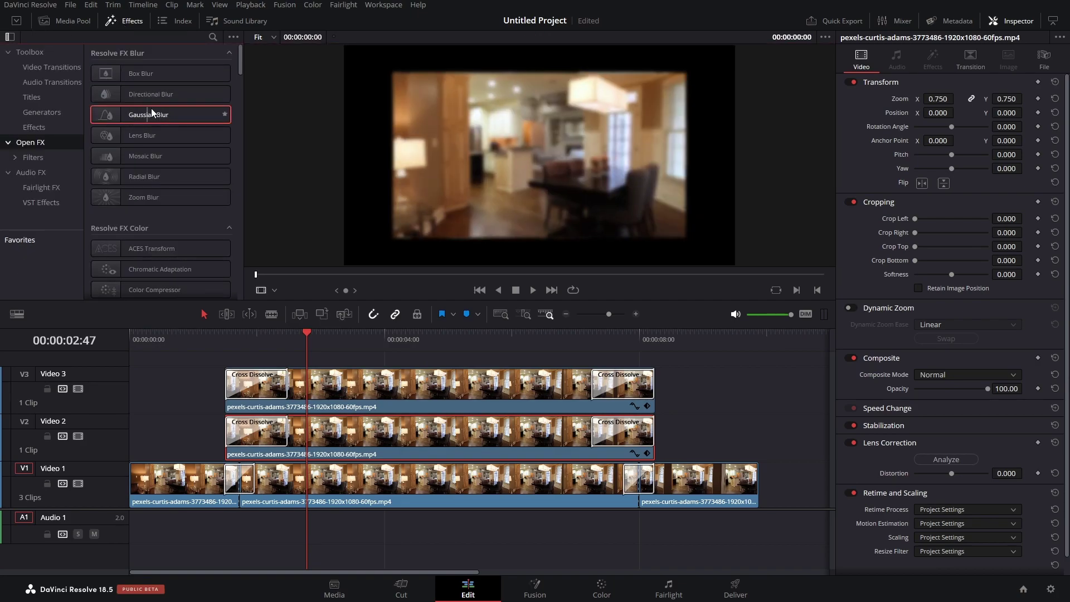
{"action": "left_click_drag", "start_coordinate": [144, 112], "coordinate": [402, 438]}
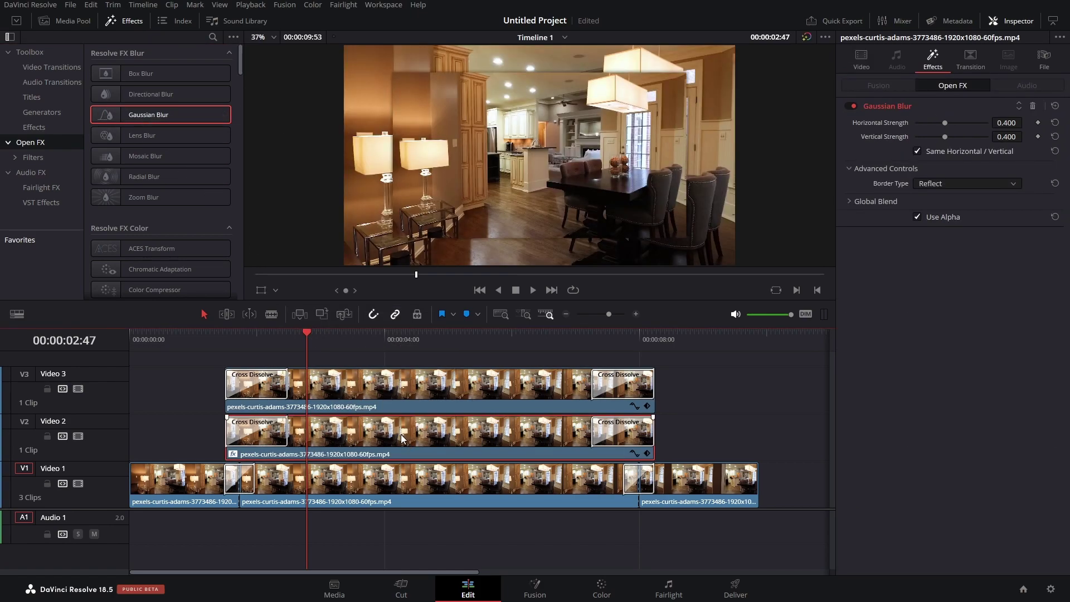
Step: Toggle the Video 2 track off and on, then play back the blurred section
{"action": "left_click", "coordinate": [78, 436]}
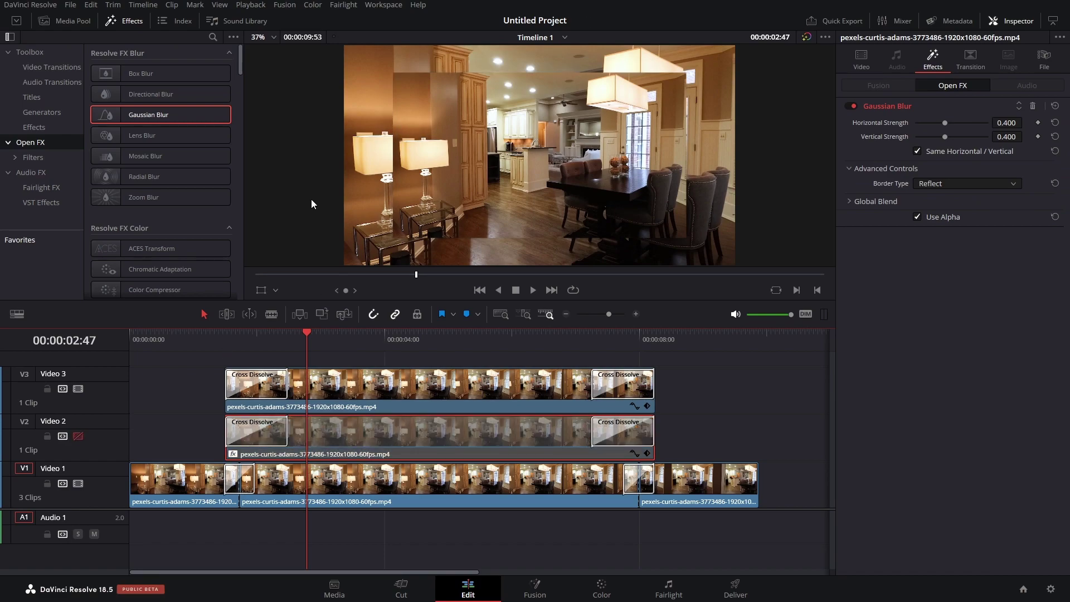
{"action": "left_click", "coordinate": [78, 437]}
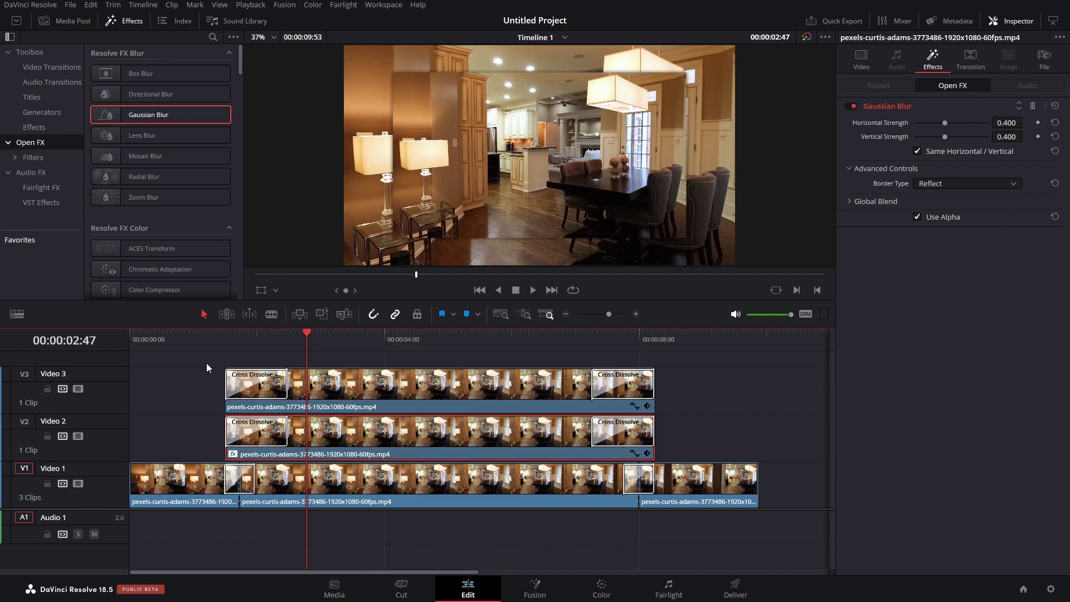
{"action": "left_click", "coordinate": [215, 347]}
{"action": "key", "text": "space"}
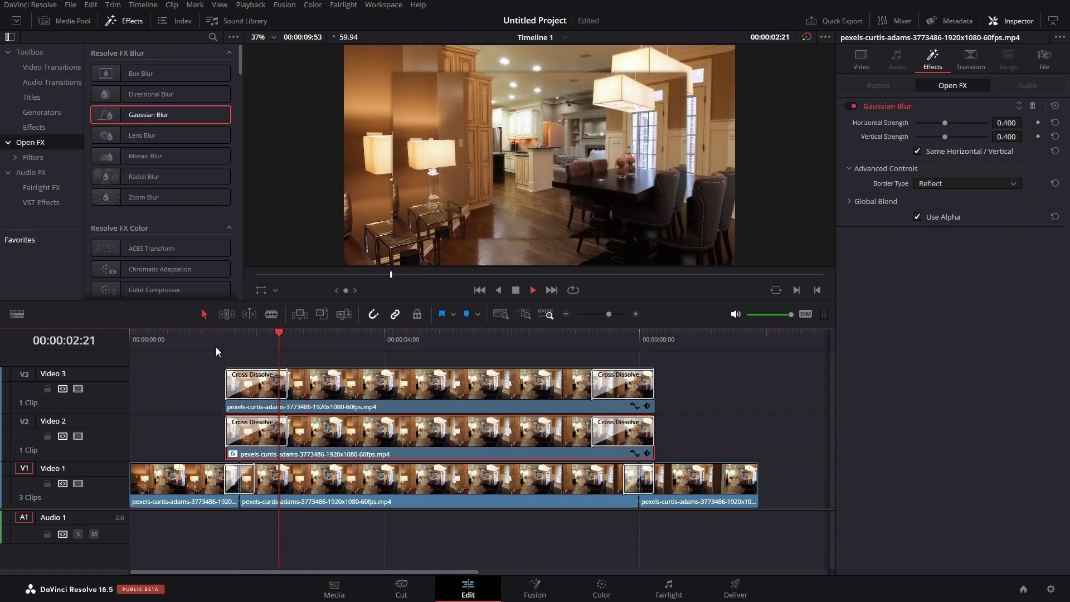
{"action": "key", "text": "space"}
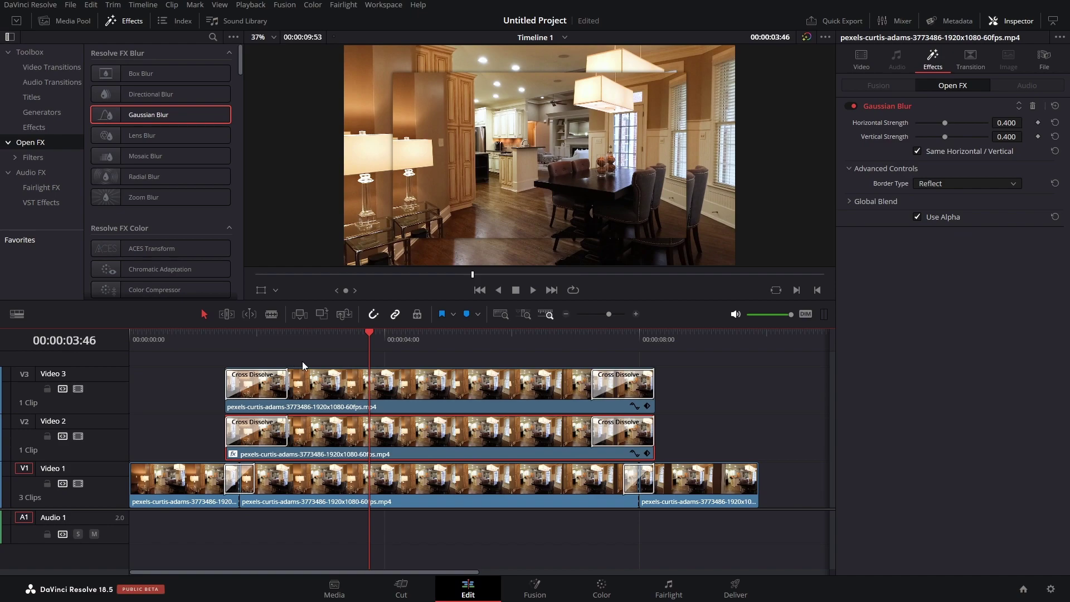
{"action": "left_click", "coordinate": [404, 489]}
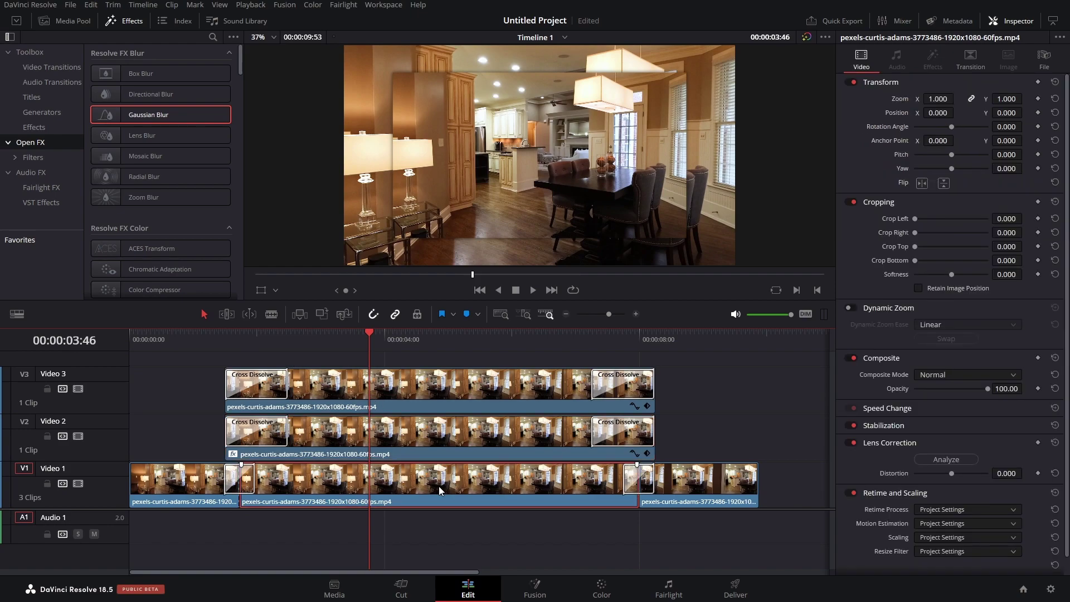
Step: Apply Color Compressor to the middle V1 clip and raise Compress Saturation toward 1.000
{"action": "scroll", "coordinate": [201, 218], "scroll_direction": "down", "scroll_amount": 2}
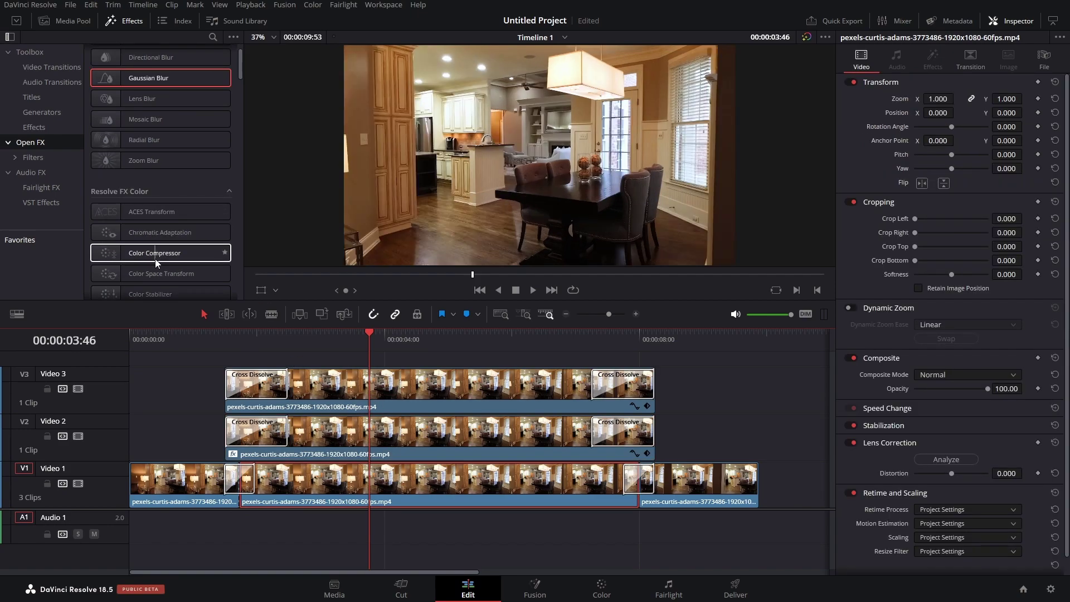
{"action": "mouse_move", "coordinate": [159, 252]}
{"action": "left_mouse_down"}
{"action": "mouse_move", "coordinate": [205, 270]}
{"action": "mouse_move", "coordinate": [383, 479]}
{"action": "left_mouse_up"}
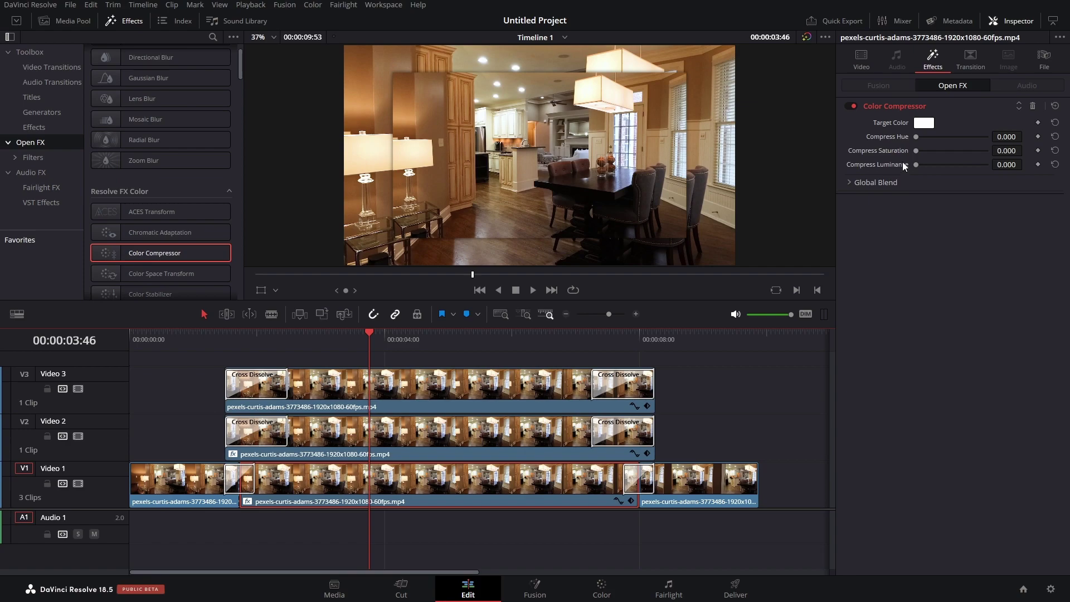
{"action": "left_click_drag", "start_coordinate": [917, 151], "coordinate": [999, 166]}
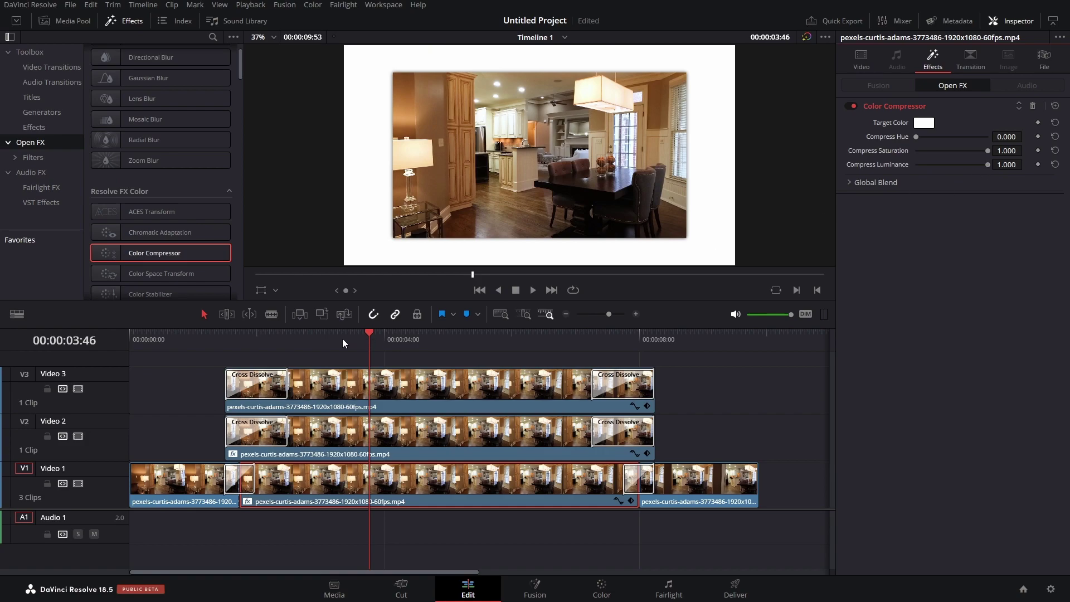
Step: Play back the framed clip from about 1.5 seconds to review the white border
{"action": "left_click", "coordinate": [215, 344]}
{"action": "key", "text": "space"}
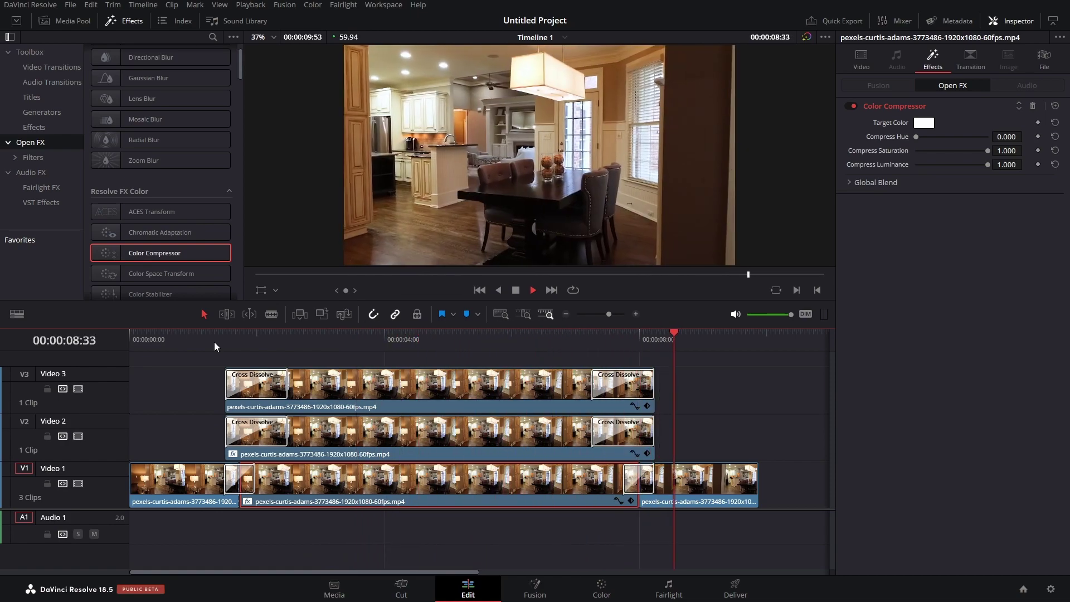
{"action": "key", "text": "space"}
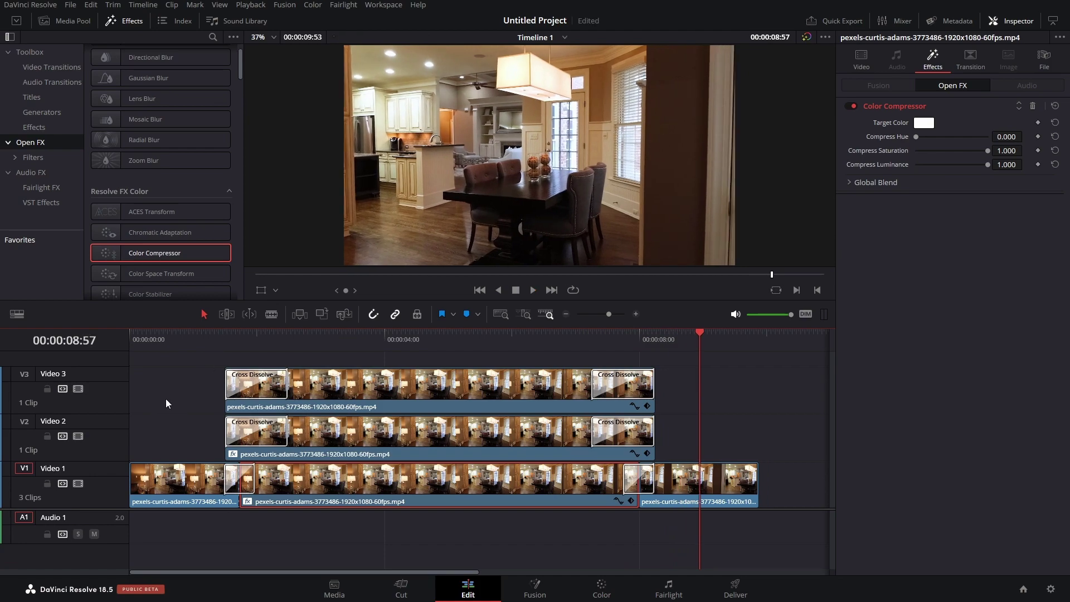
{"action": "left_click", "coordinate": [196, 338]}
Step: Play the framed result full screen in cinema viewer mode
{"action": "key", "text": "p"}
{"action": "key", "text": "space"}
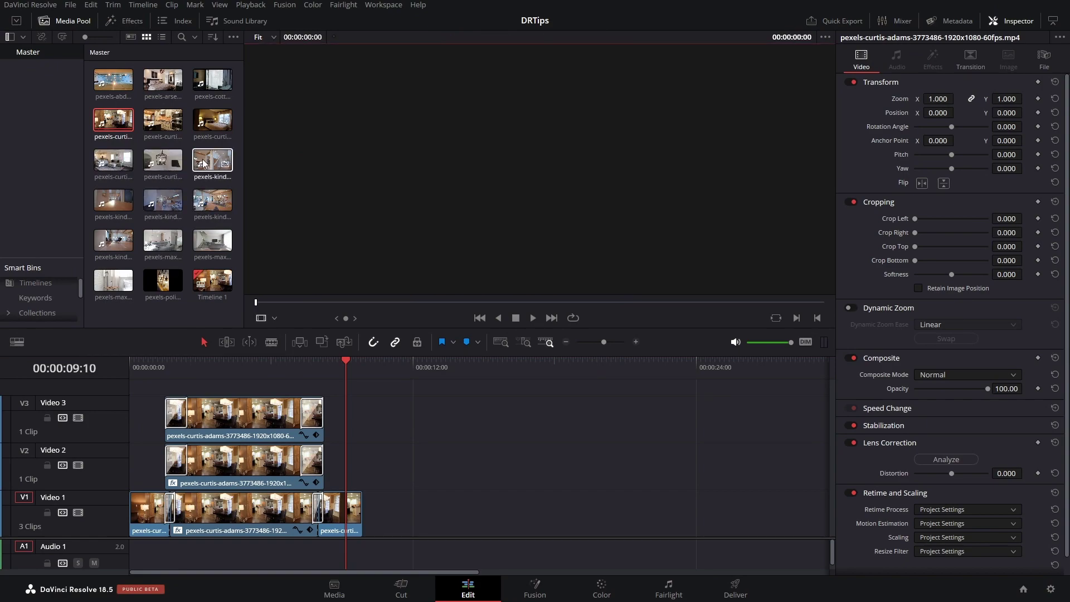
Step: Place the pexels-kindel clip after the V1 clips and delete its unlinked audio
{"action": "mouse_move", "coordinate": [212, 160]}
{"action": "left_mouse_down"}
{"action": "mouse_move", "coordinate": [424, 510]}
{"action": "mouse_move", "coordinate": [414, 511]}
{"action": "left_mouse_up"}
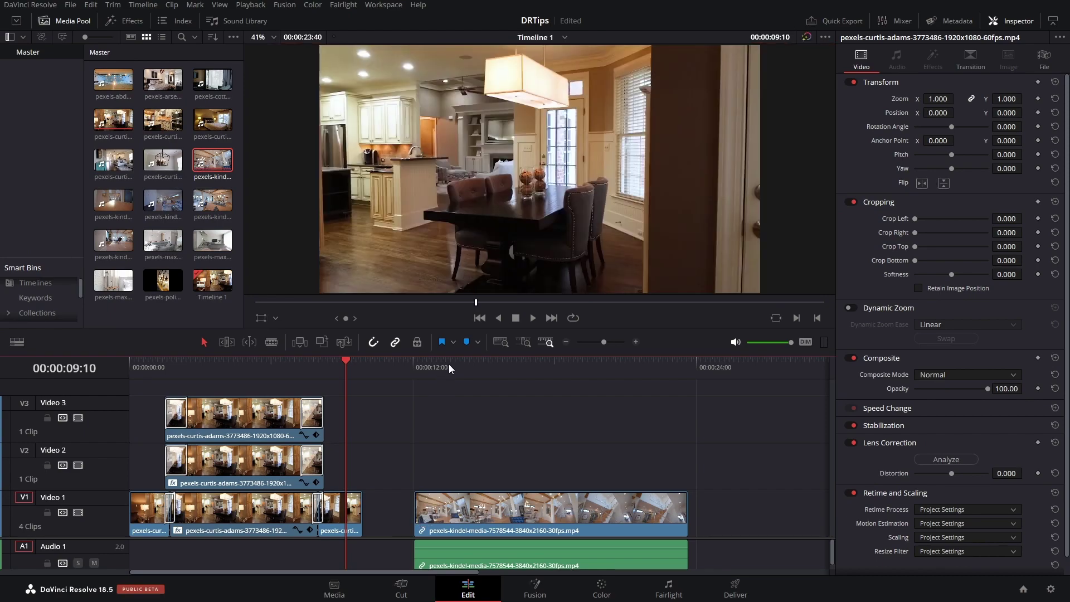
{"action": "left_click", "coordinate": [450, 364]}
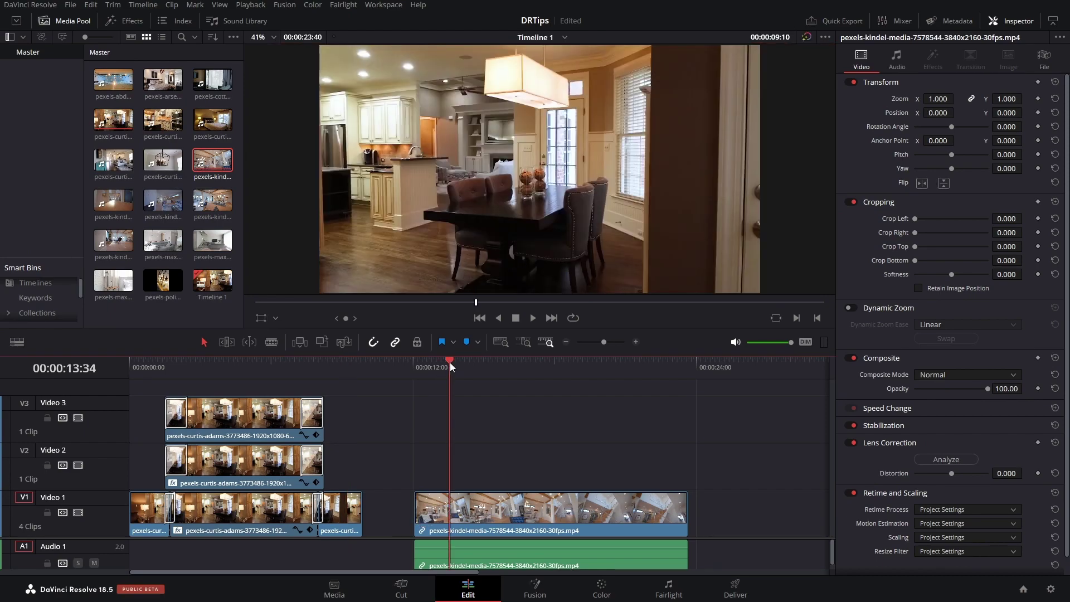
{"action": "left_click", "coordinate": [537, 557]}
{"action": "key", "text": "ctrl+alt+l"}
{"action": "key", "text": "Delete"}
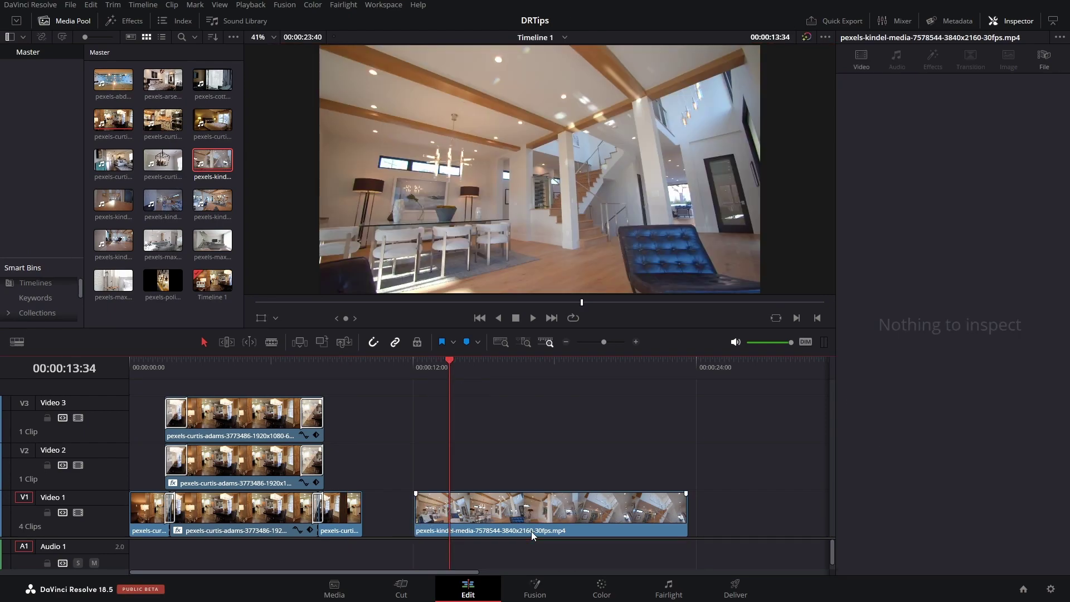
Step: Play the kindel clip, apply a speed change, and set the playhead to 00:00:14:15
{"action": "left_click", "coordinate": [501, 517]}
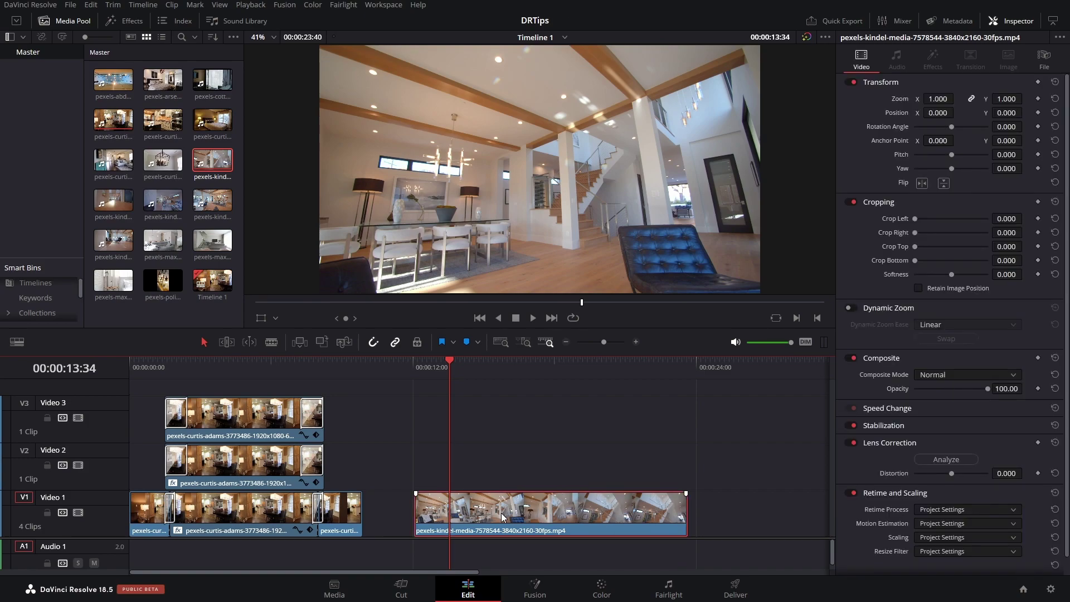
{"action": "key", "text": "space"}
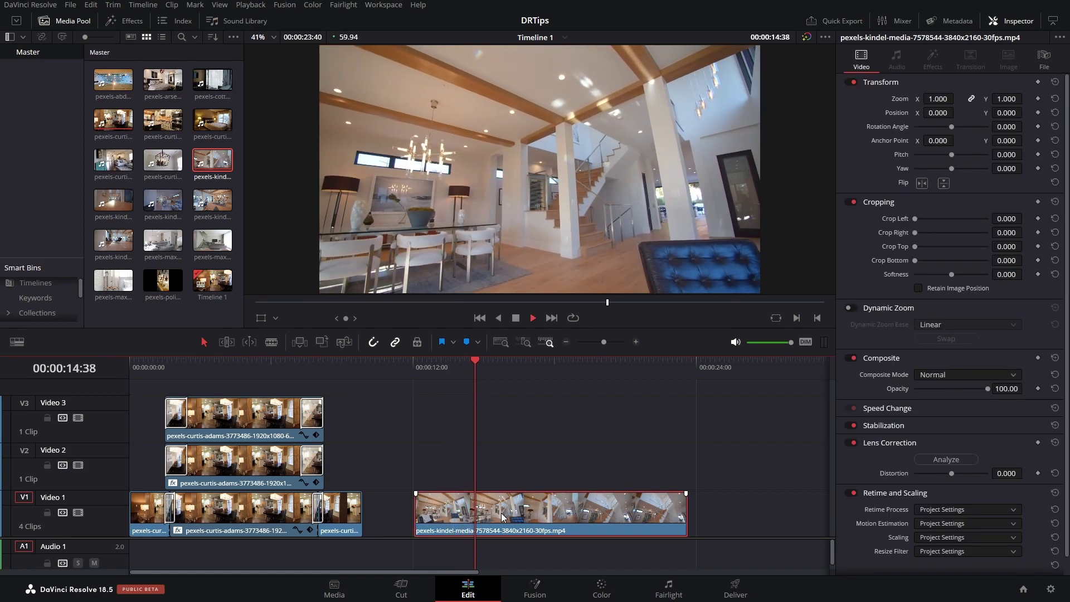
{"action": "key", "text": "r"}
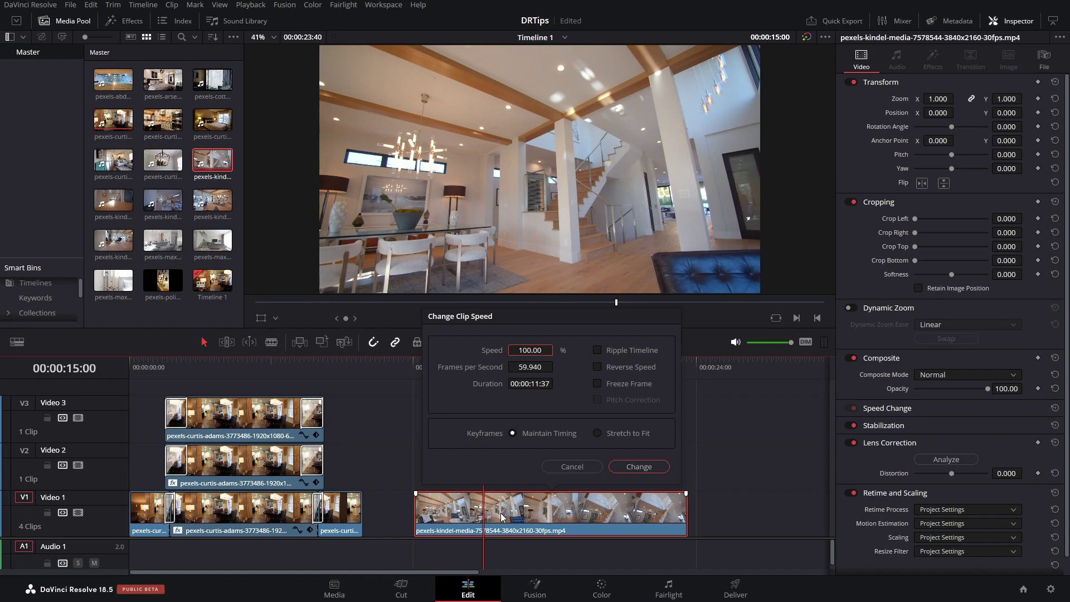
{"action": "key", "text": "Return"}
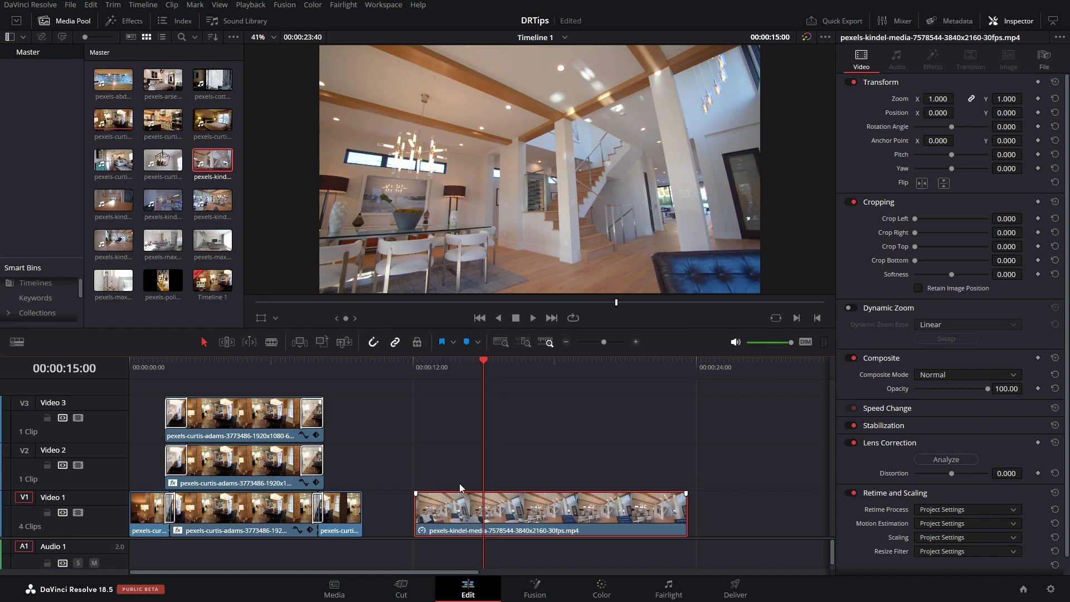
{"action": "left_click", "coordinate": [466, 370]}
Step: Split the kindel clip at 00:00:14:15 and 00:00:21:28, copying the middle piece to Video 2
{"action": "key", "text": "ctrl+b"}
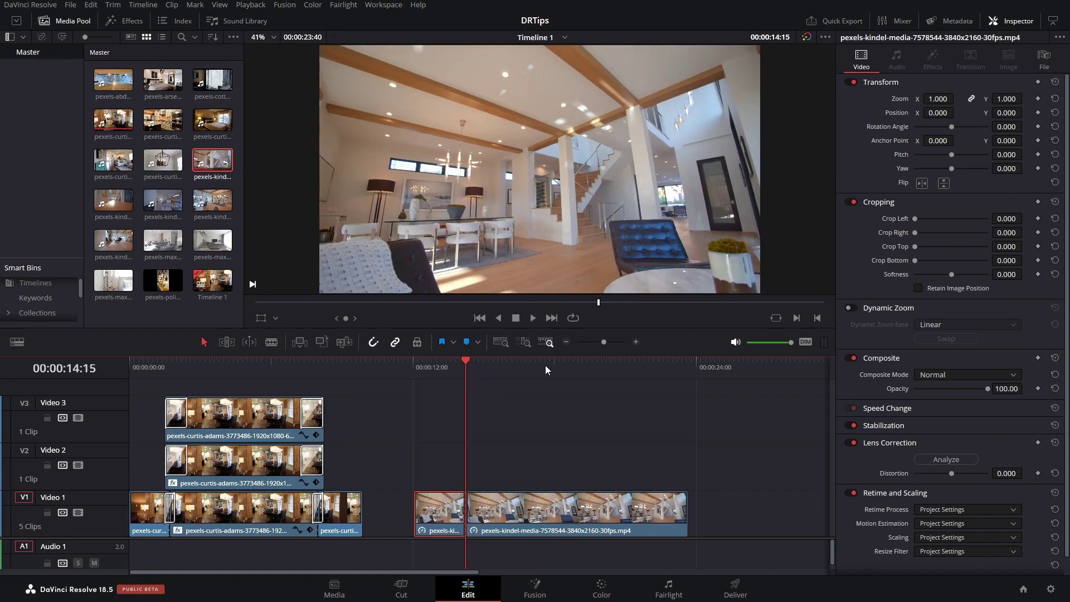
{"action": "left_click_drag", "start_coordinate": [640, 358], "coordinate": [637, 361]}
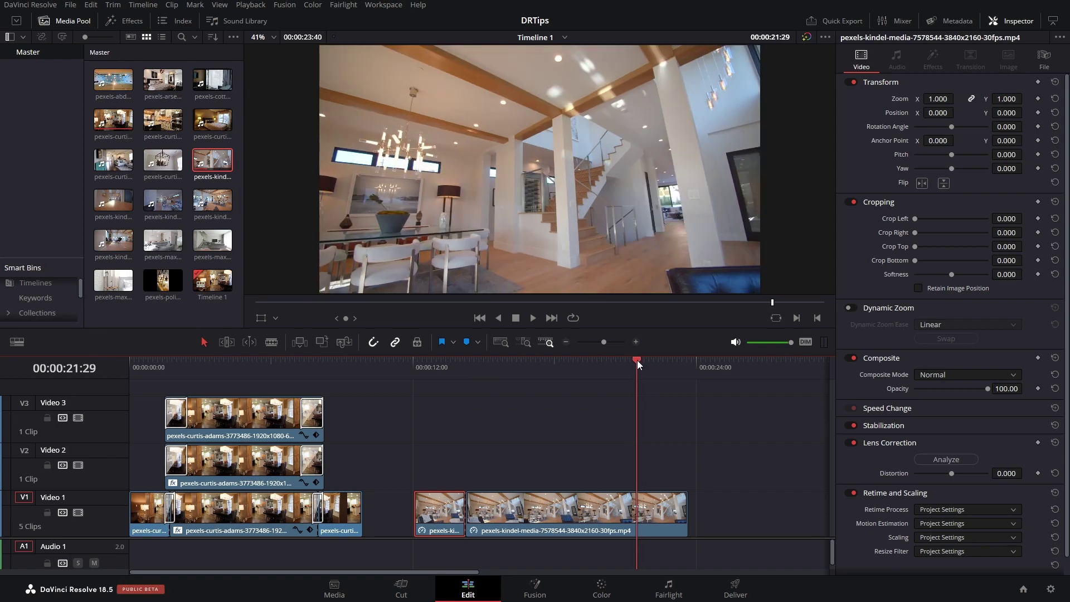
{"action": "key", "text": "ctrl+b"}
{"action": "left_click", "coordinate": [555, 517]}
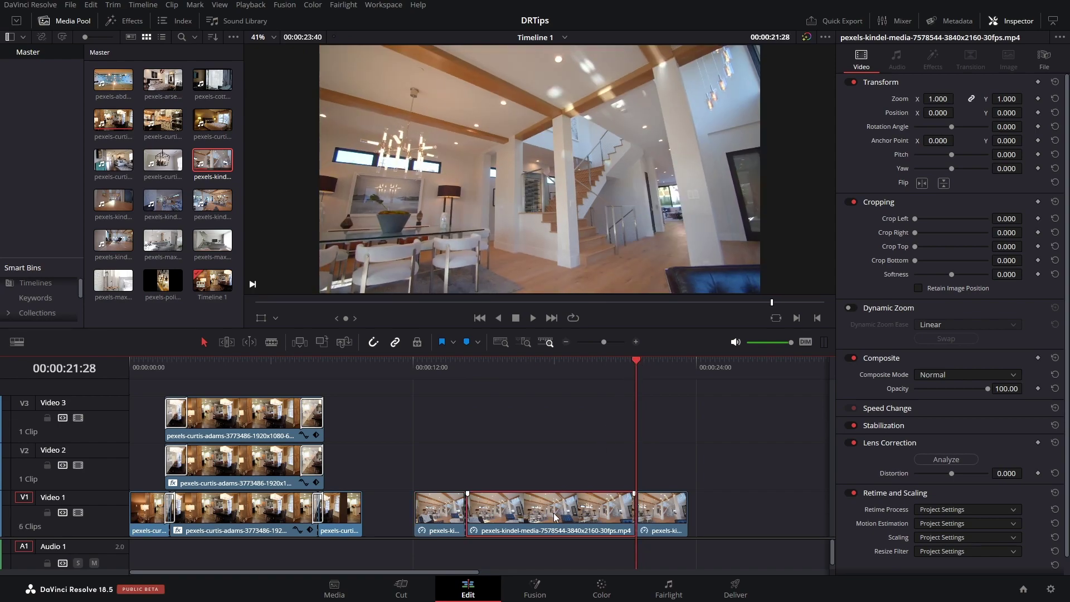
{"action": "left_click_drag", "start_coordinate": [509, 502], "coordinate": [508, 454]}
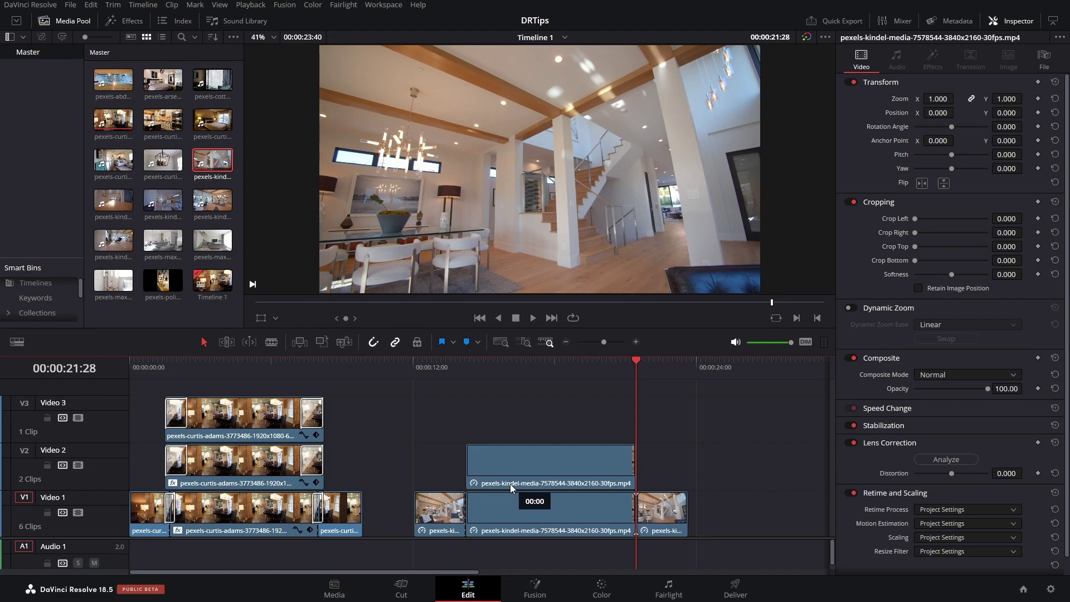
Step: Add cross dissolves at the V1 cuts and extend the Video 2 copy's end slightly
{"action": "right_click", "coordinate": [467, 504]}
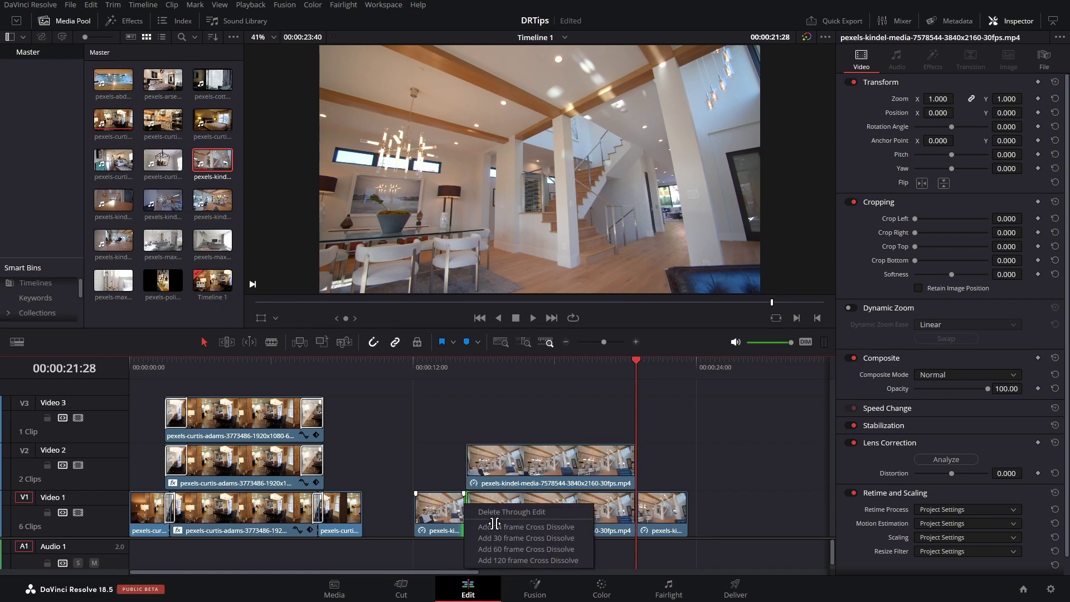
{"action": "key", "text": "Escape"}
{"action": "right_click", "coordinate": [637, 508]}
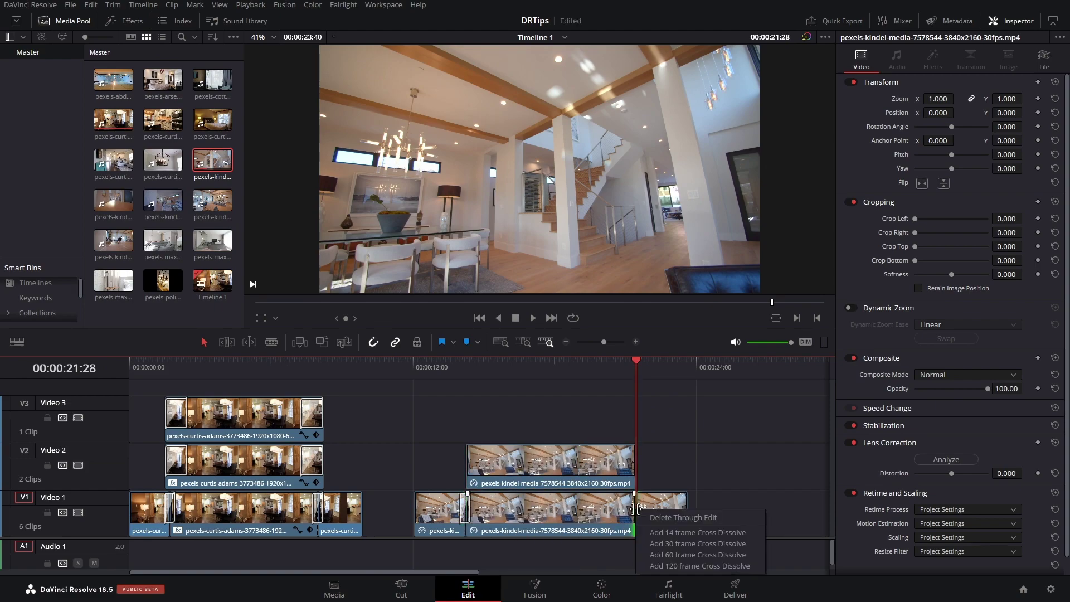
{"action": "left_click", "coordinate": [654, 542]}
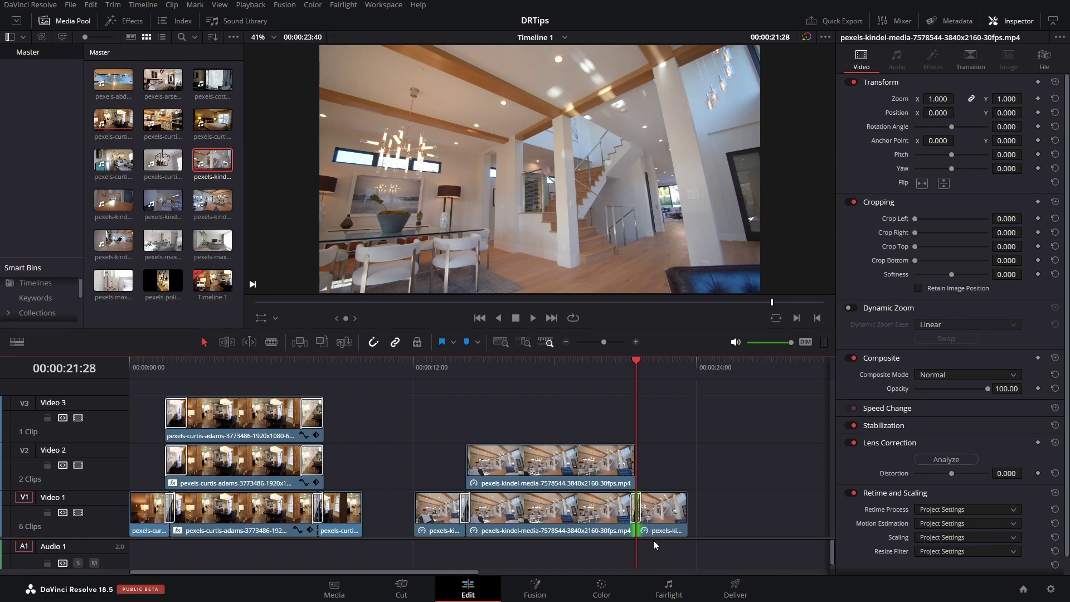
{"action": "left_click_drag", "start_coordinate": [638, 464], "coordinate": [639, 463]}
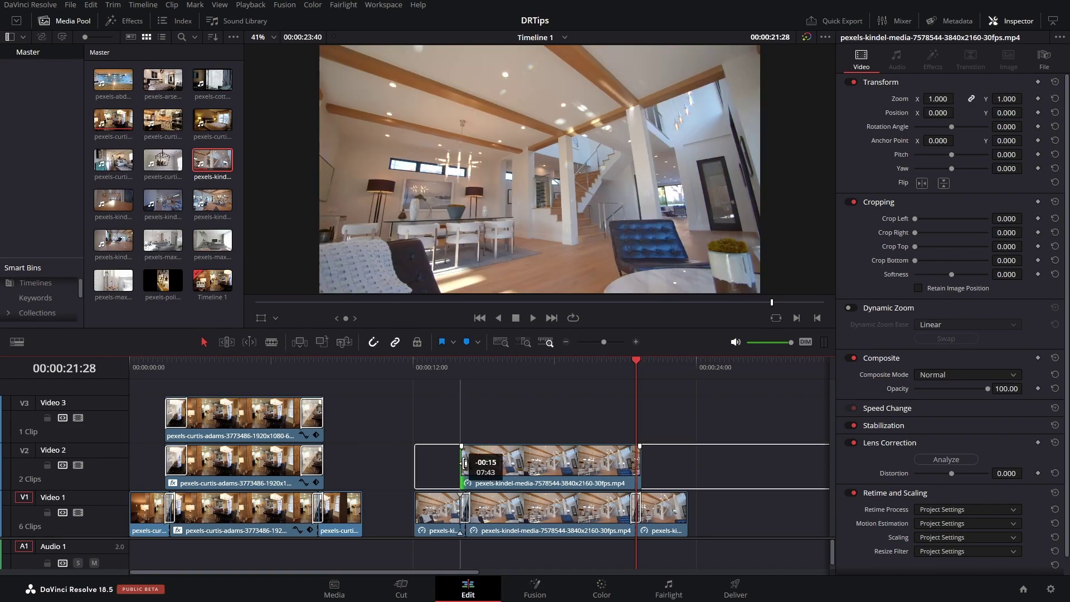
Step: Extend the Video 2 kindel copy to start slightly earlier and play back the overlap
{"action": "left_click_drag", "start_coordinate": [469, 463], "coordinate": [462, 463]}
{"action": "left_click", "coordinate": [544, 467]}
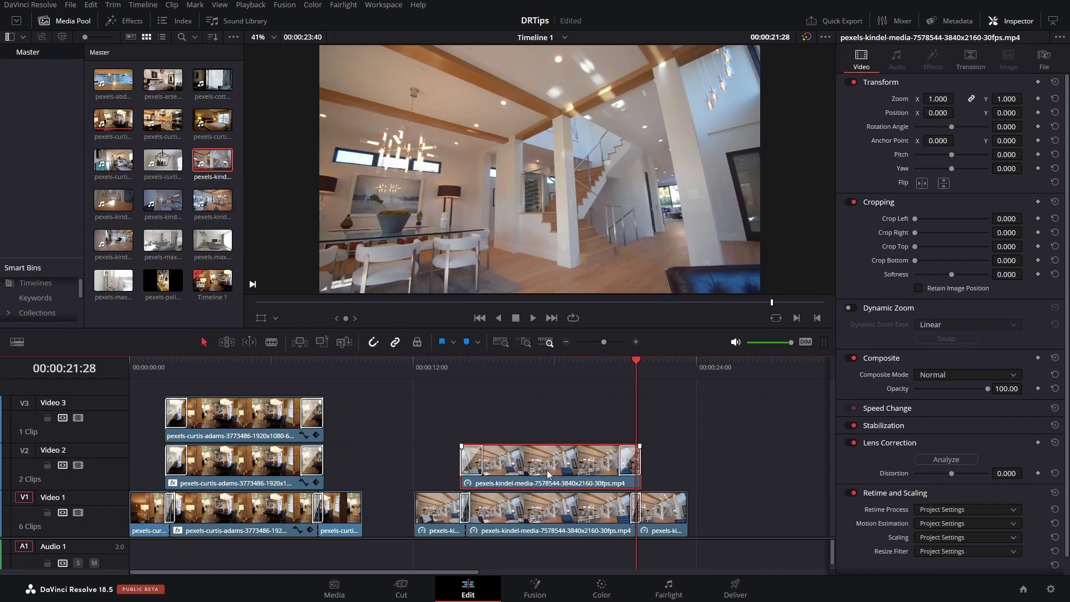
{"action": "left_click", "coordinate": [459, 369]}
{"action": "key", "text": "space"}
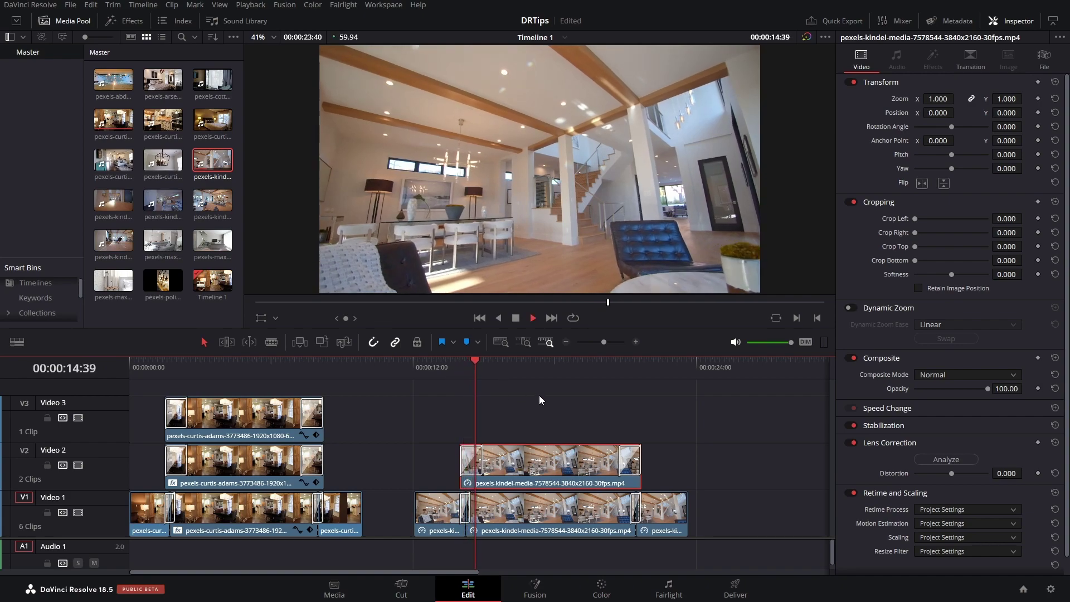
Step: Duplicate the Video 2 kindel copy onto Video 3 and disable the Video 3 track
{"action": "left_click_drag", "start_coordinate": [560, 482], "coordinate": [560, 435]}
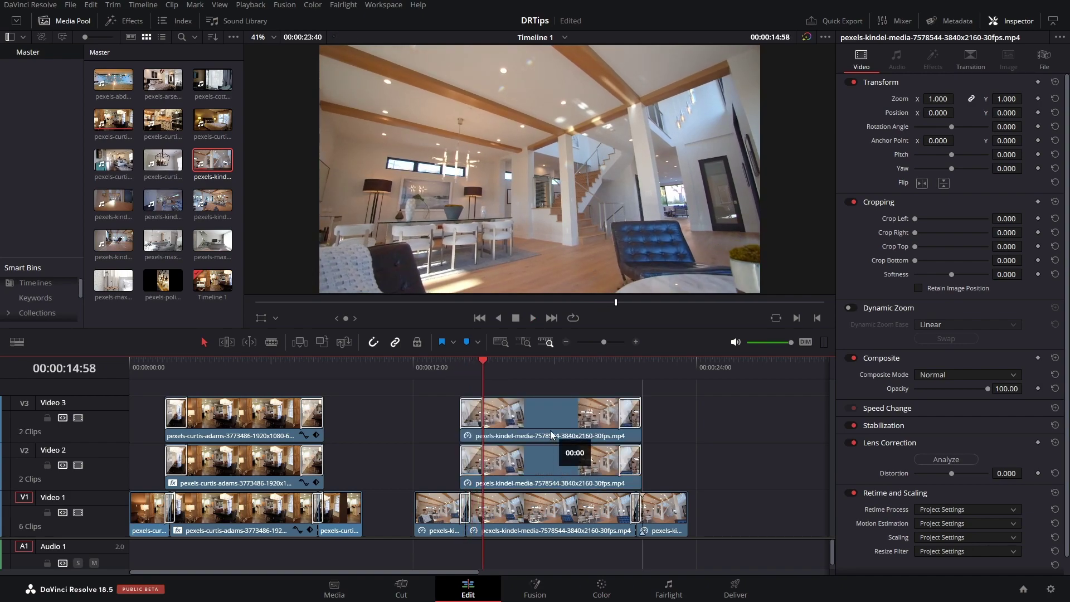
{"action": "left_click", "coordinate": [78, 417]}
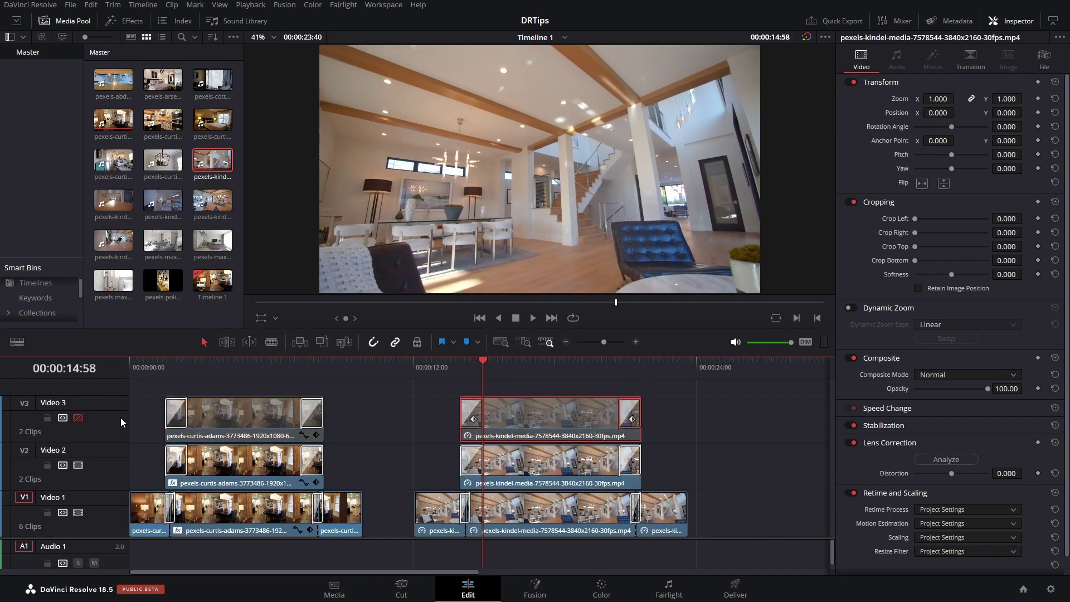
{"action": "left_click", "coordinate": [542, 478]}
Step: Apply a Color Generator to the Video 2 kindel clip, filling it solid white
{"action": "key", "text": "q"}
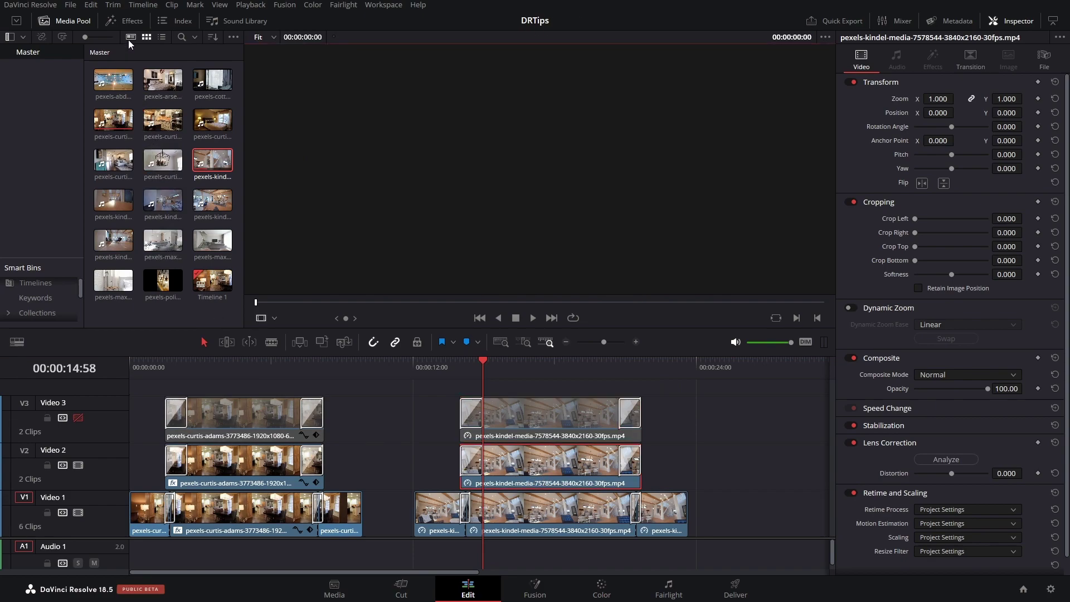
{"action": "left_click", "coordinate": [127, 23]}
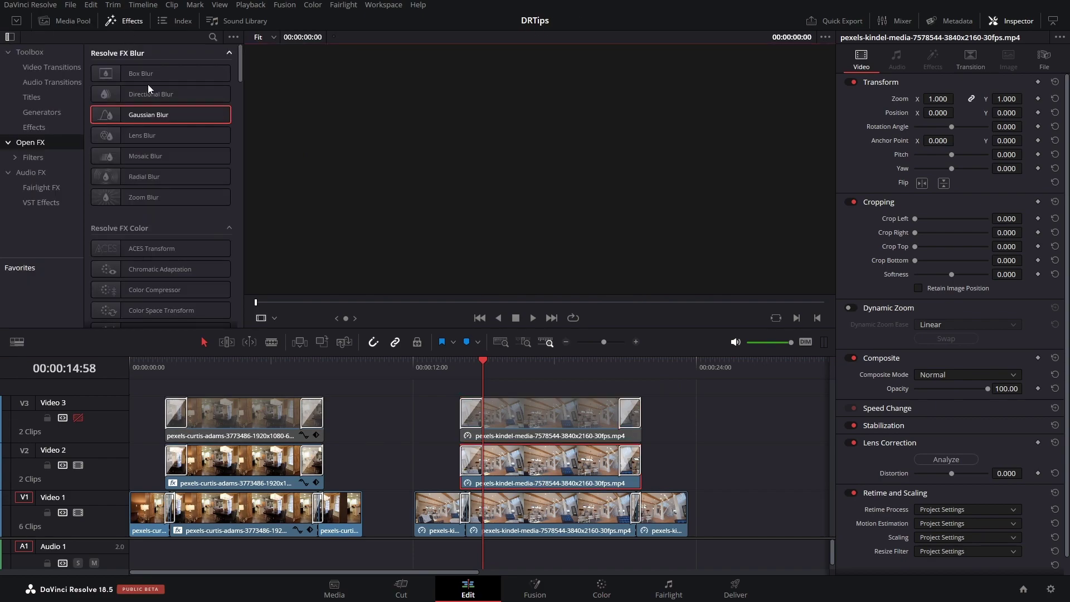
{"action": "scroll", "coordinate": [159, 247], "scroll_direction": "down", "scroll_amount": 3}
{"action": "scroll", "coordinate": [159, 247], "scroll_direction": "down", "scroll_amount": 3}
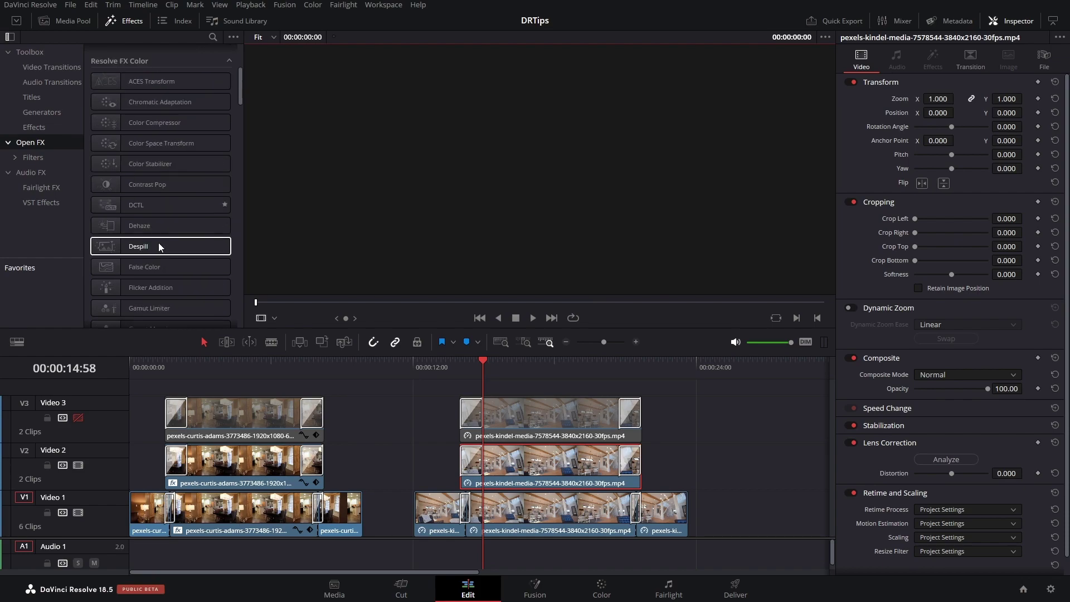
{"action": "scroll", "coordinate": [159, 247], "scroll_direction": "down", "scroll_amount": 3}
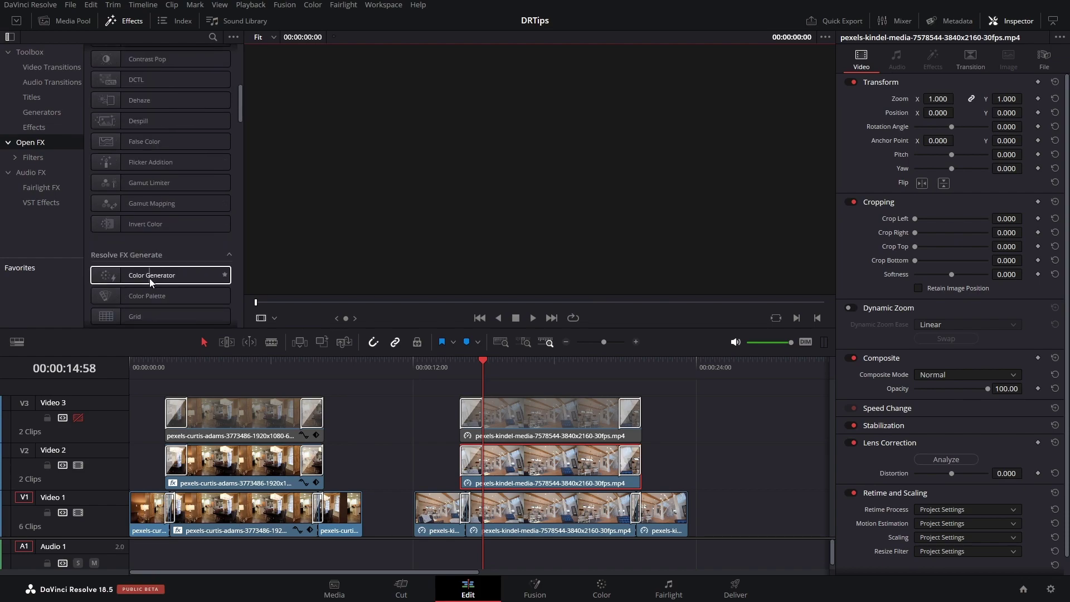
{"action": "left_click_drag", "start_coordinate": [162, 277], "coordinate": [530, 463]}
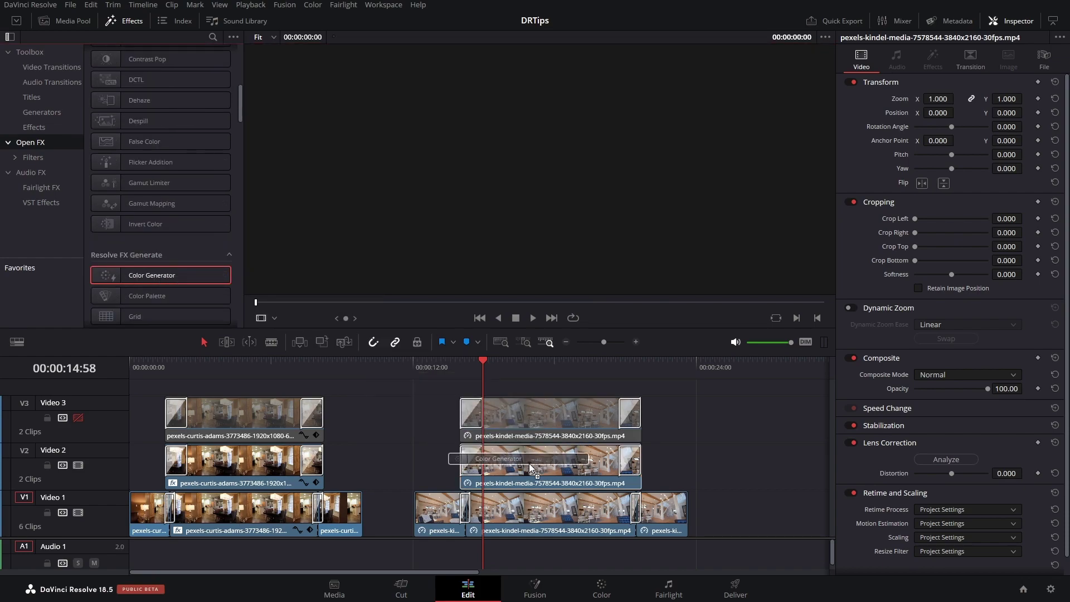
{"action": "left_click", "coordinate": [516, 368]}
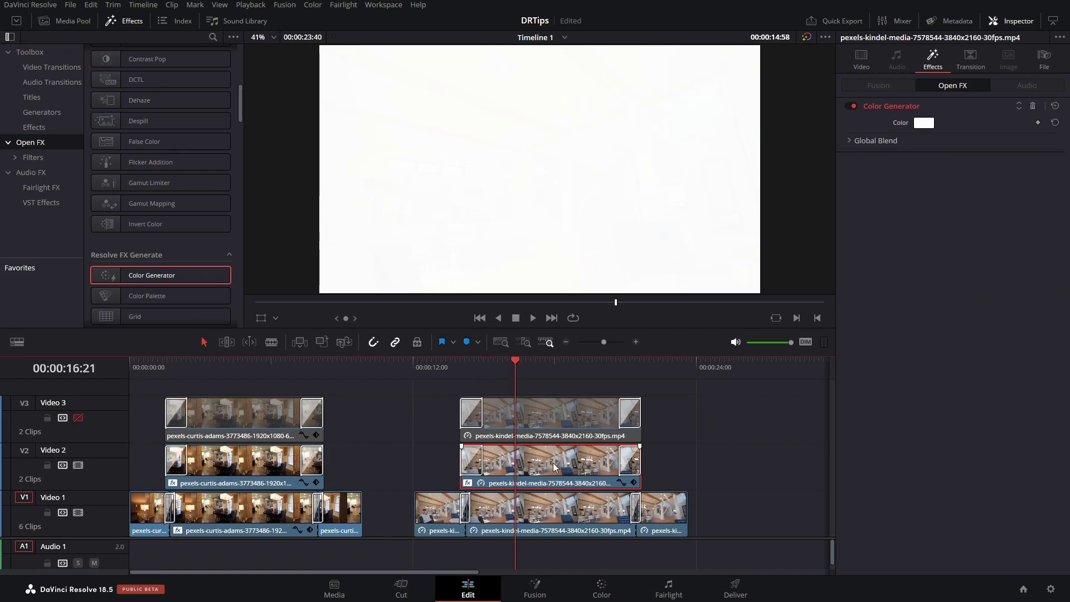
Step: Test the generator's Global Blend, leave it at 1.000, and re-enable Video 3
{"action": "left_click", "coordinate": [849, 140]}
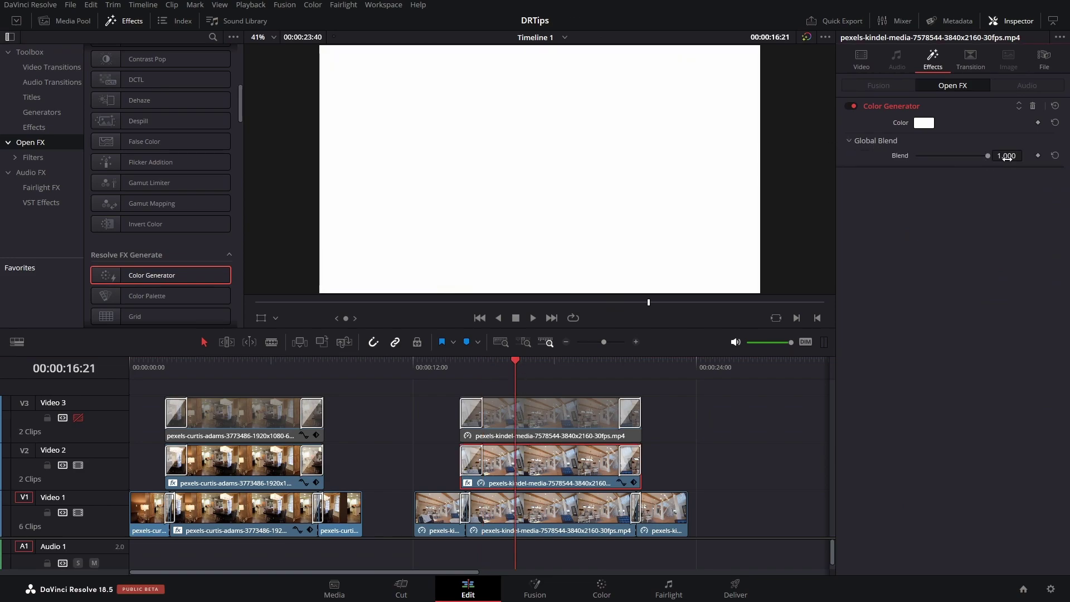
{"action": "mouse_move", "coordinate": [988, 154]}
{"action": "left_mouse_down"}
{"action": "mouse_move", "coordinate": [913, 155]}
{"action": "mouse_move", "coordinate": [992, 157]}
{"action": "left_mouse_up"}
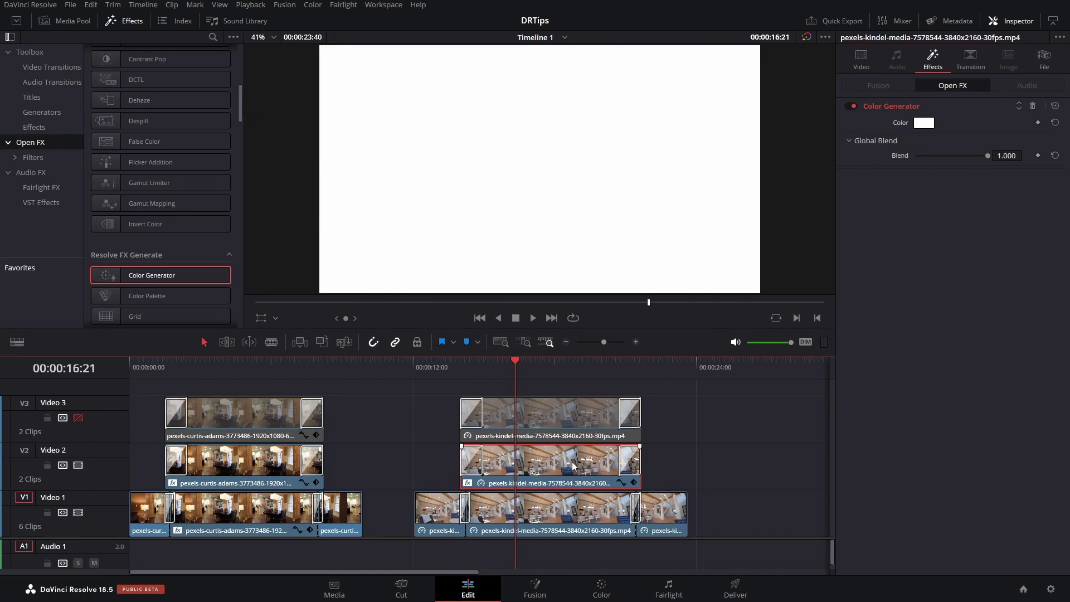
{"action": "left_click", "coordinate": [562, 418]}
{"action": "left_click", "coordinate": [80, 417]}
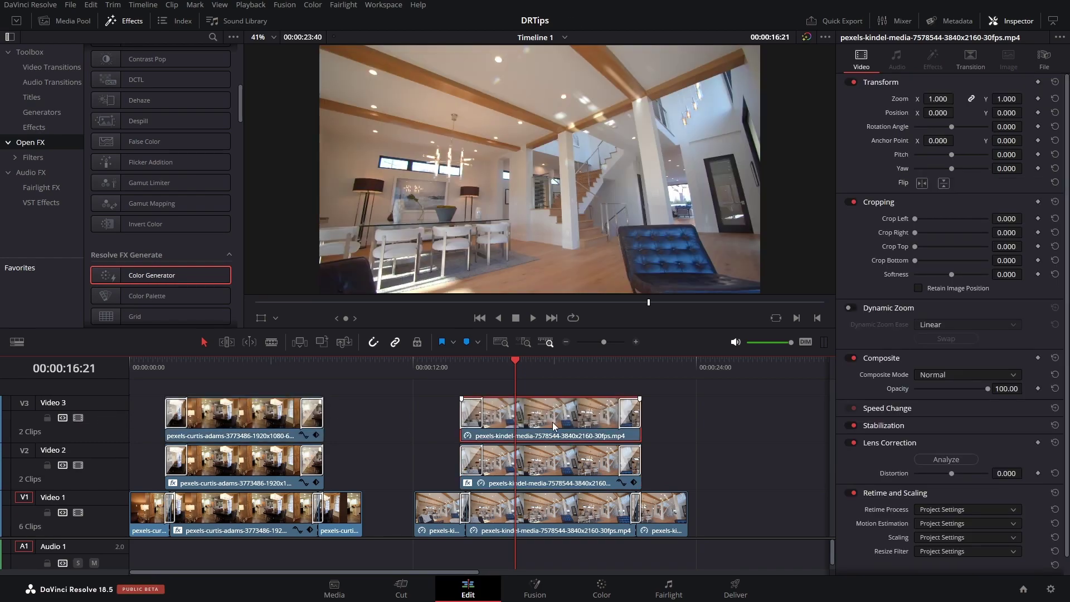
Step: Zoom the Video 3 clip to 0.75 and the white Video 2 clip to 0.76, then preview full screen
{"action": "left_click", "coordinate": [937, 98]}
{"action": "type", "text": "0.7"}
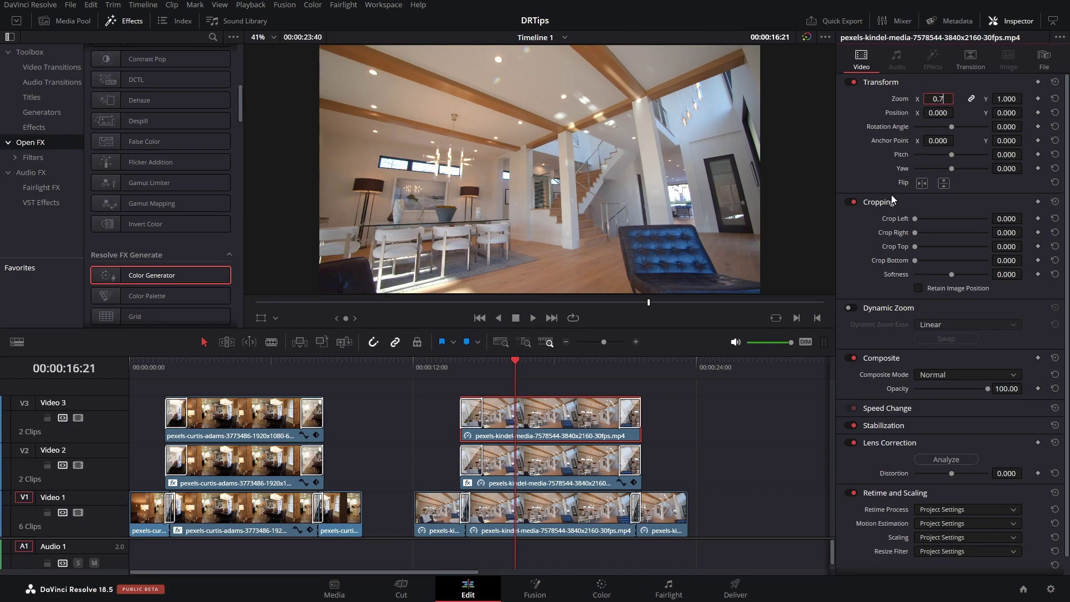
{"action": "type", "text": "5"}
{"action": "key", "text": "Return"}
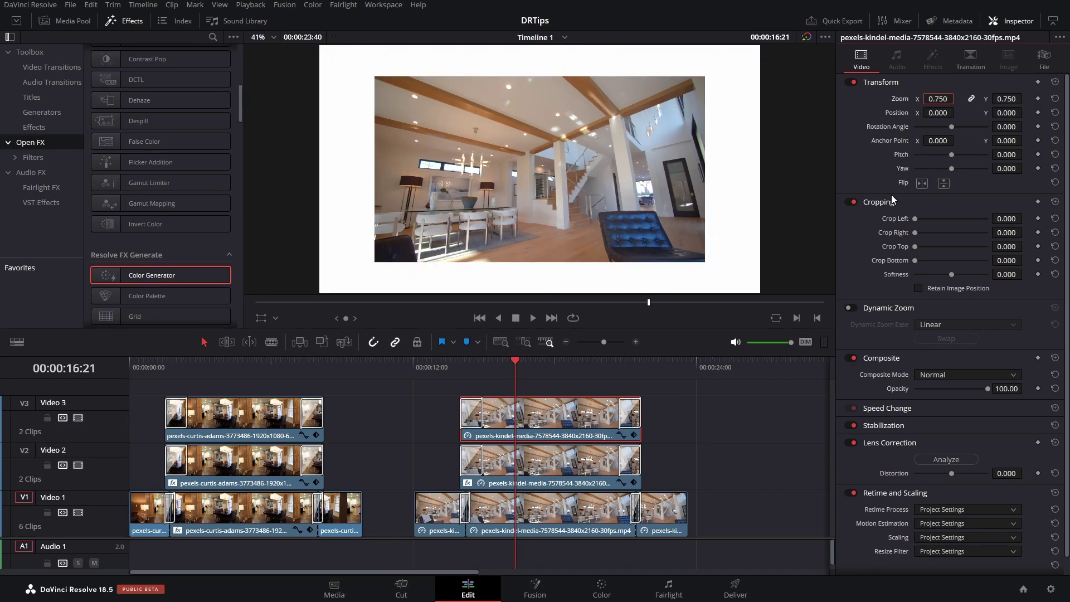
{"action": "left_click", "coordinate": [554, 466]}
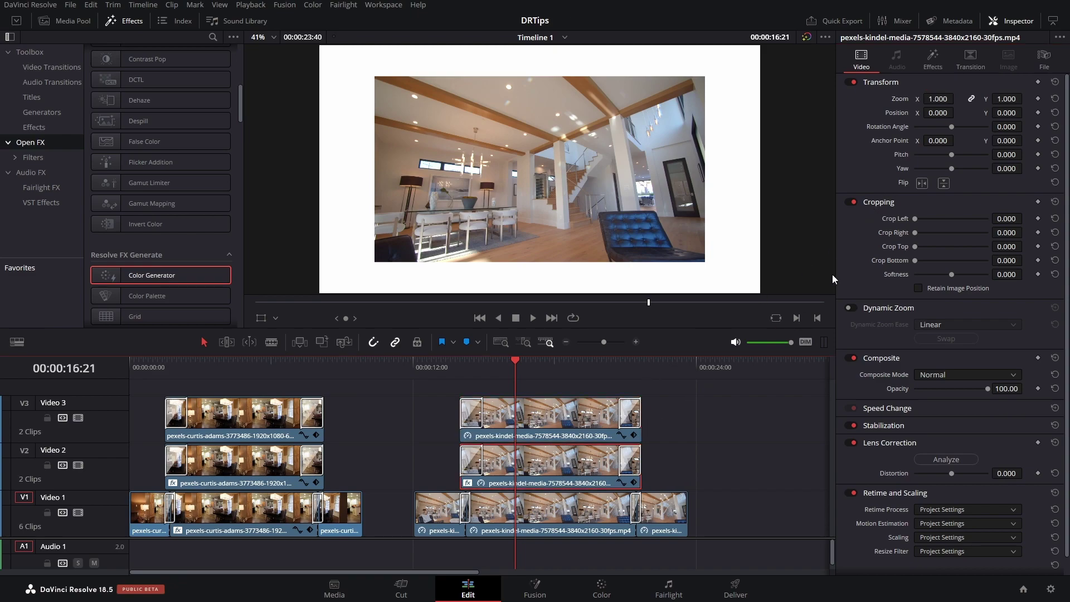
{"action": "left_click", "coordinate": [938, 99]}
{"action": "type", "text": "0"}
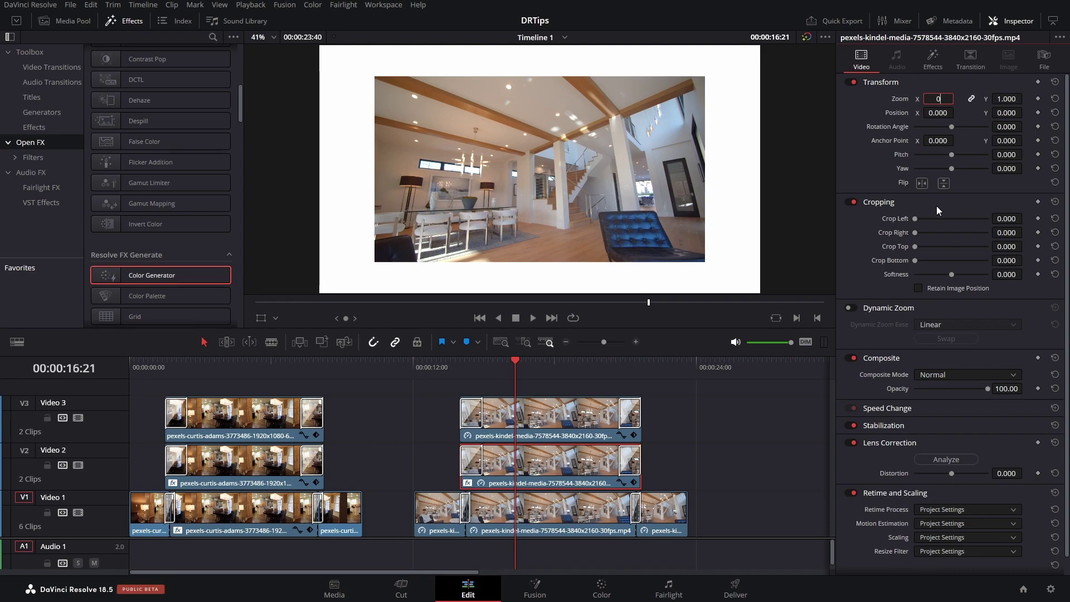
{"action": "type", "text": ".76"}
{"action": "key", "text": "Return"}
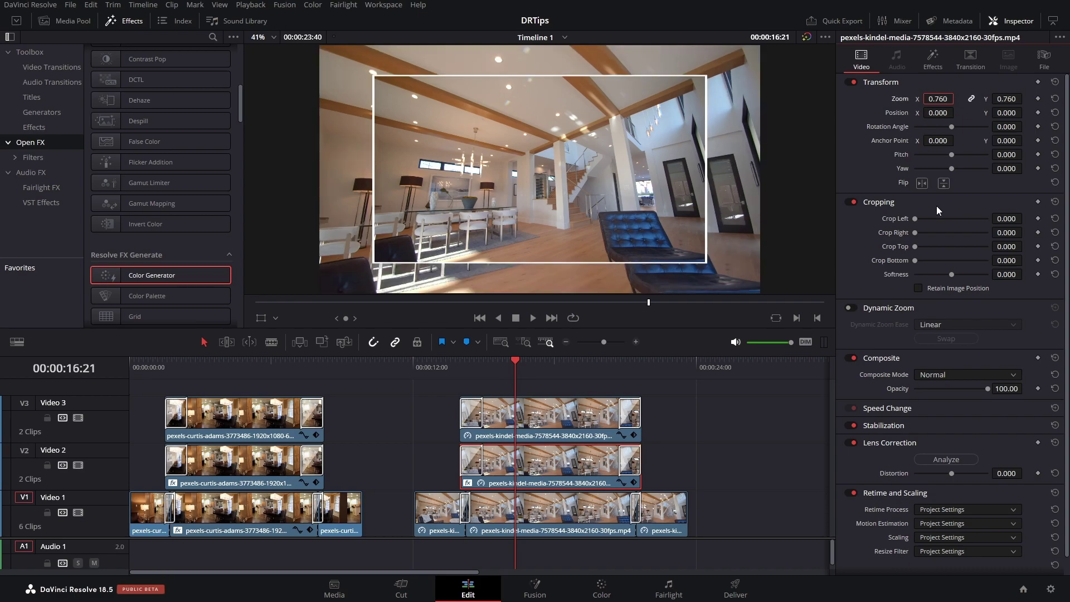
{"action": "left_click", "coordinate": [536, 366]}
{"action": "key", "text": "p"}
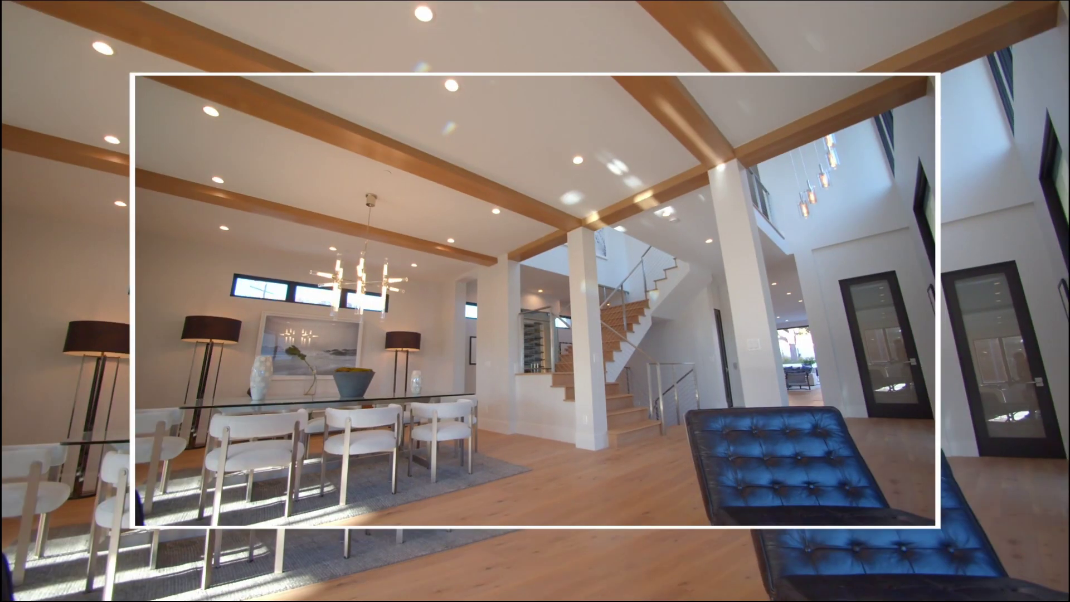
{"action": "key", "text": "Escape"}
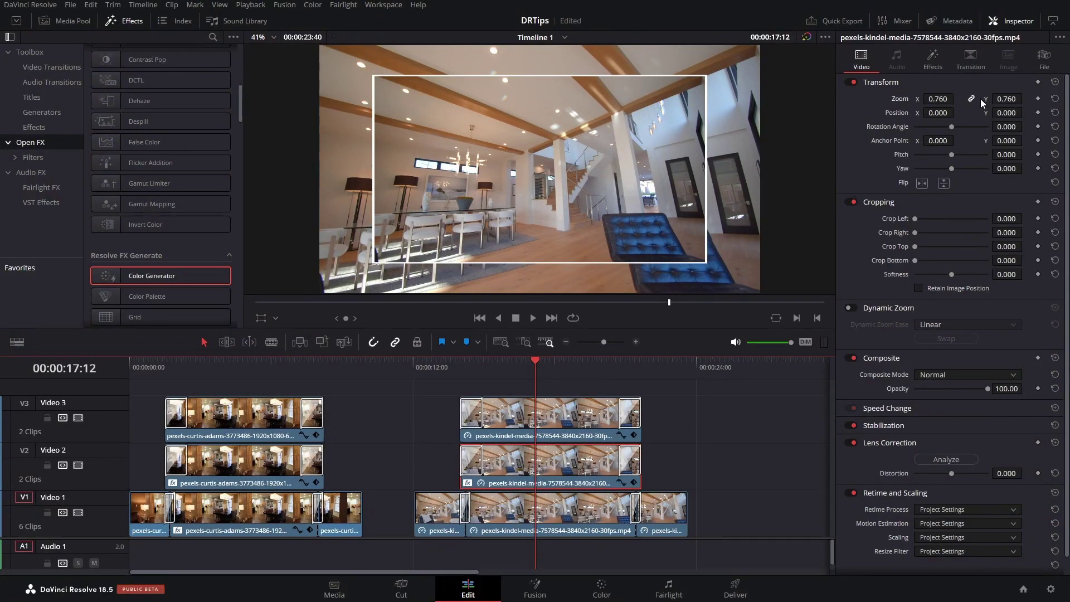
Step: Set the white border's zoom to 0.77 wide by 0.78 tall and play the framed result full screen
{"action": "left_click", "coordinate": [946, 101]}
{"action": "type", "text": "0."}
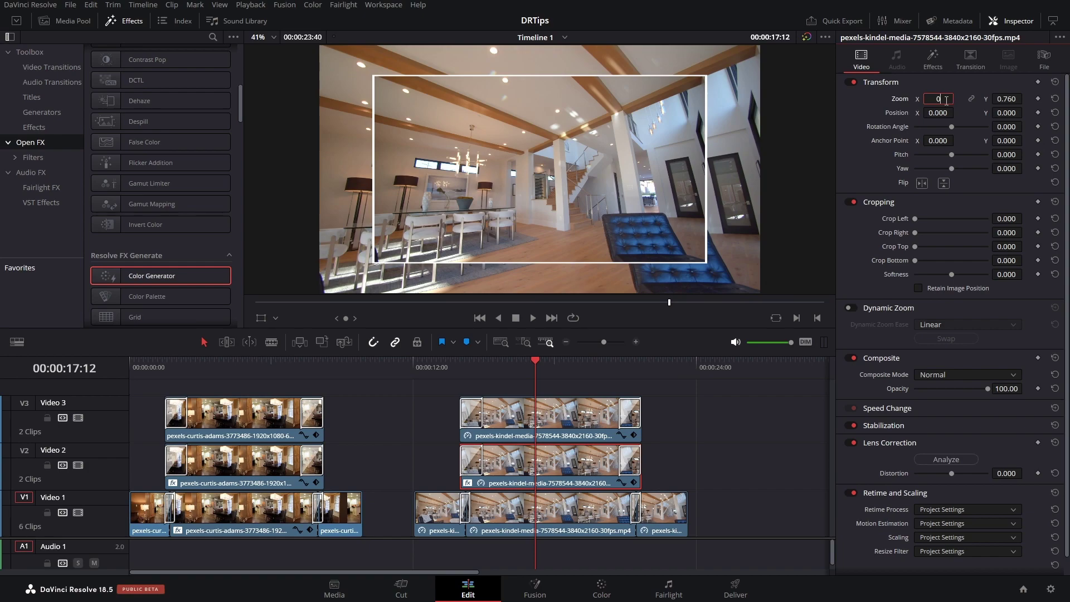
{"action": "type", "text": "77"}
{"action": "key", "text": "Return"}
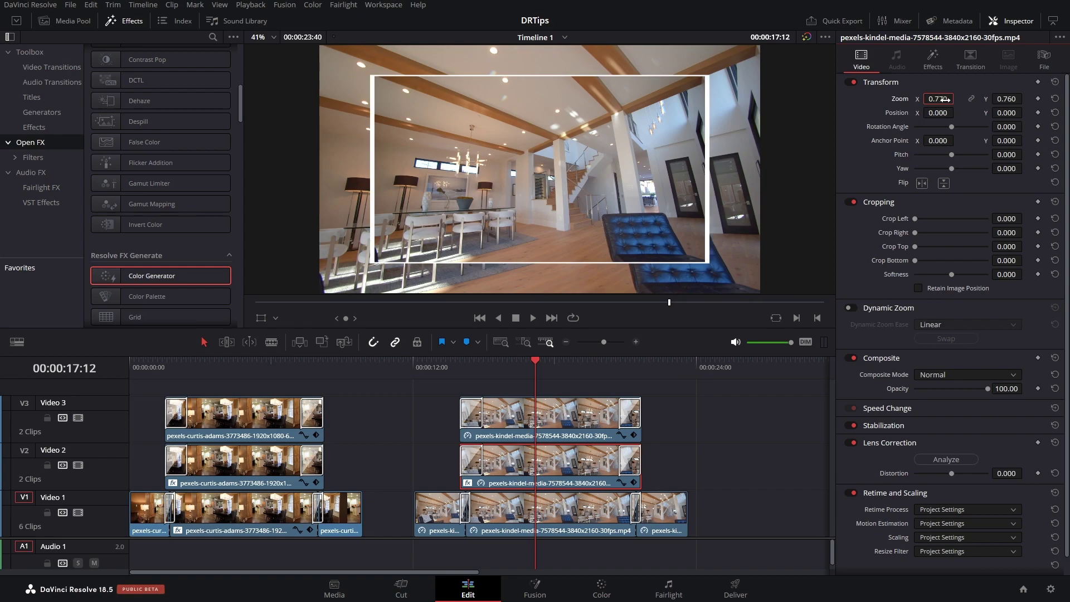
{"action": "left_click", "coordinate": [1006, 98]}
{"action": "type", "text": "0.78"}
{"action": "key", "text": "Return"}
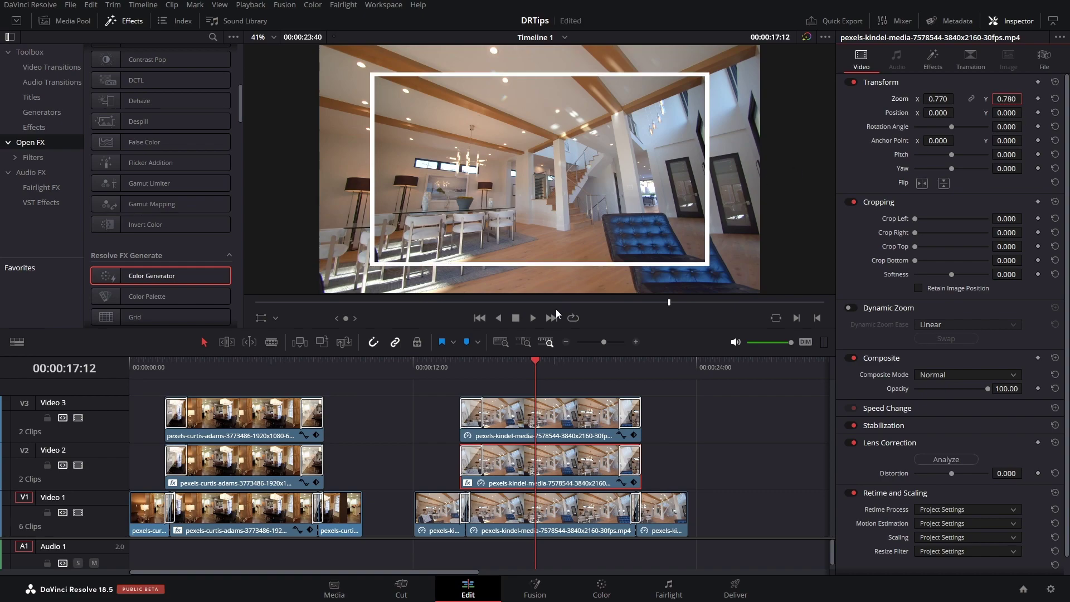
{"action": "left_click", "coordinate": [535, 363]}
{"action": "key", "text": "p"}
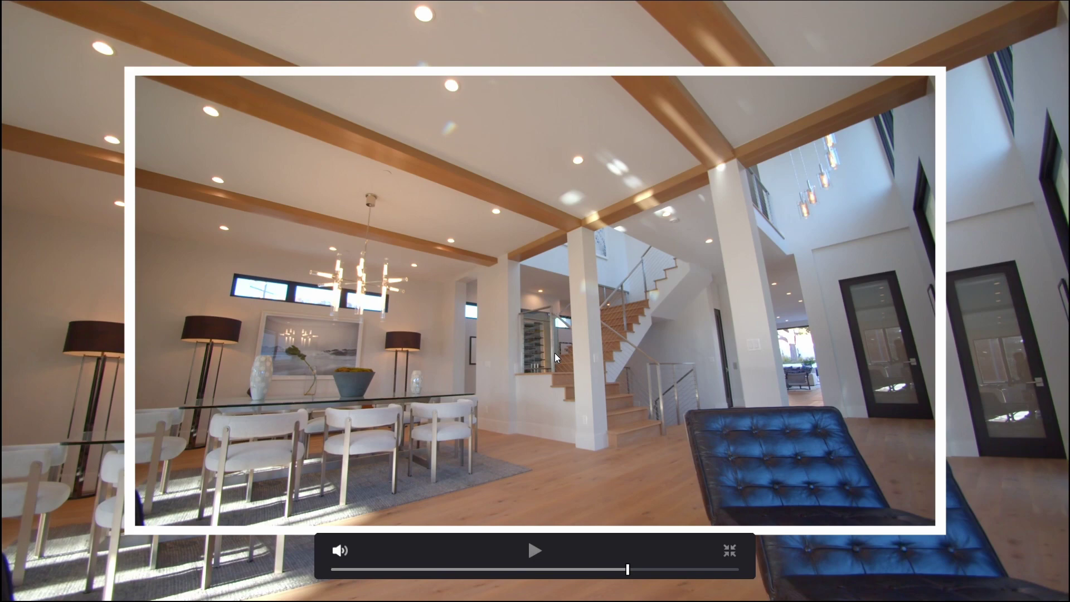
{"action": "key", "text": "space"}
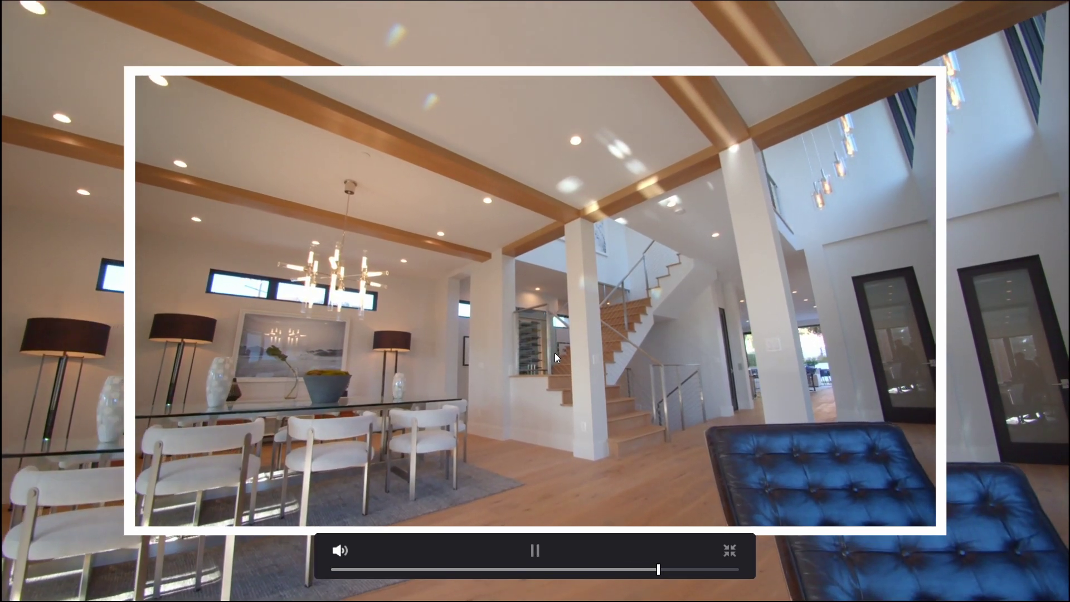
{"action": "key", "text": "space"}
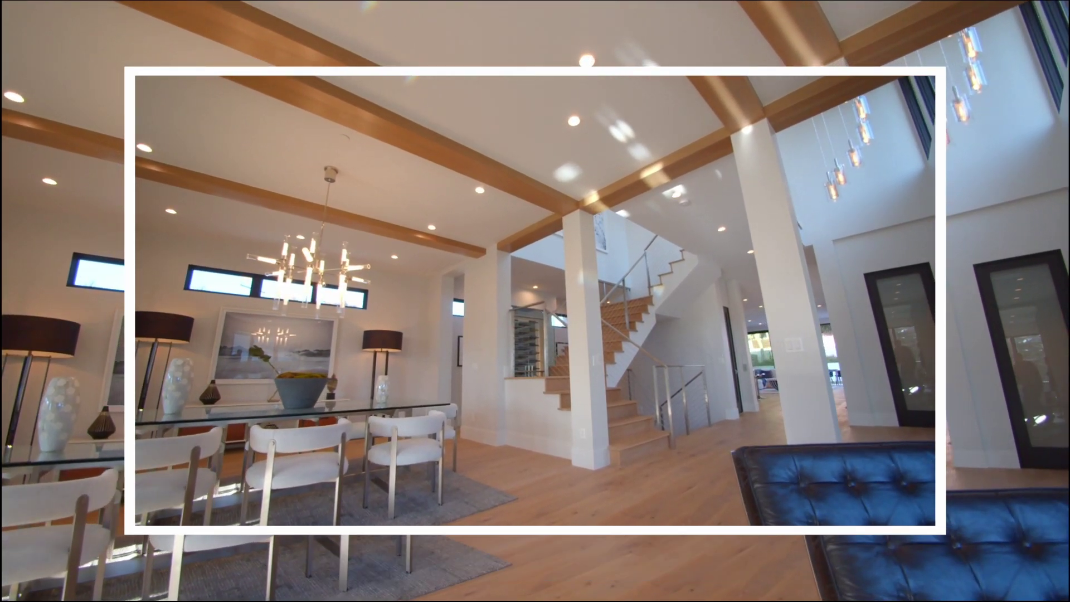
{"action": "key", "text": "Escape"}
{"action": "left_click", "coordinate": [543, 365]}
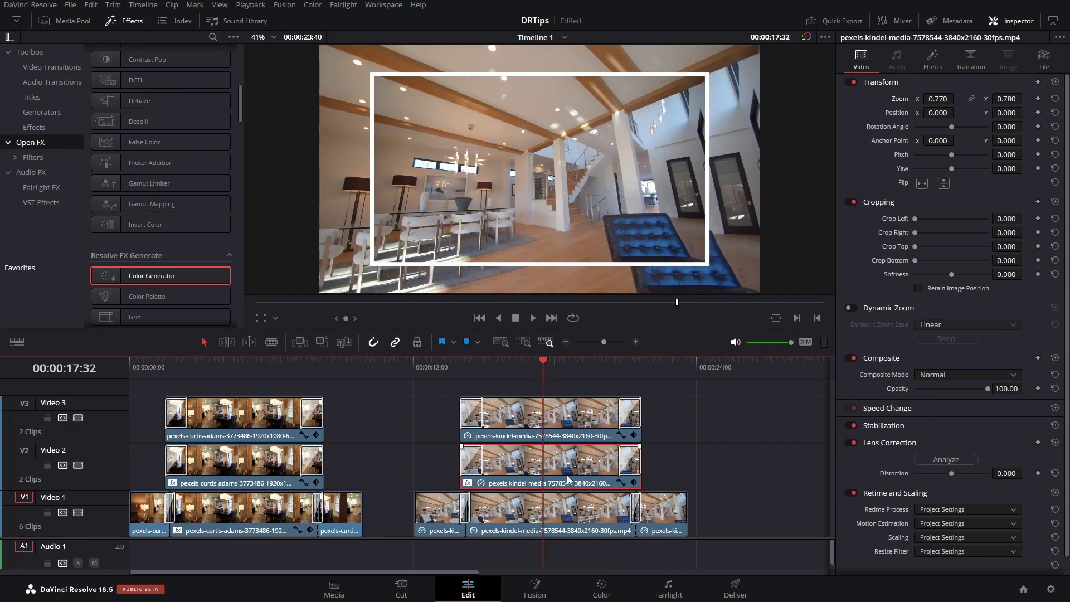
{"action": "left_click", "coordinate": [564, 511]}
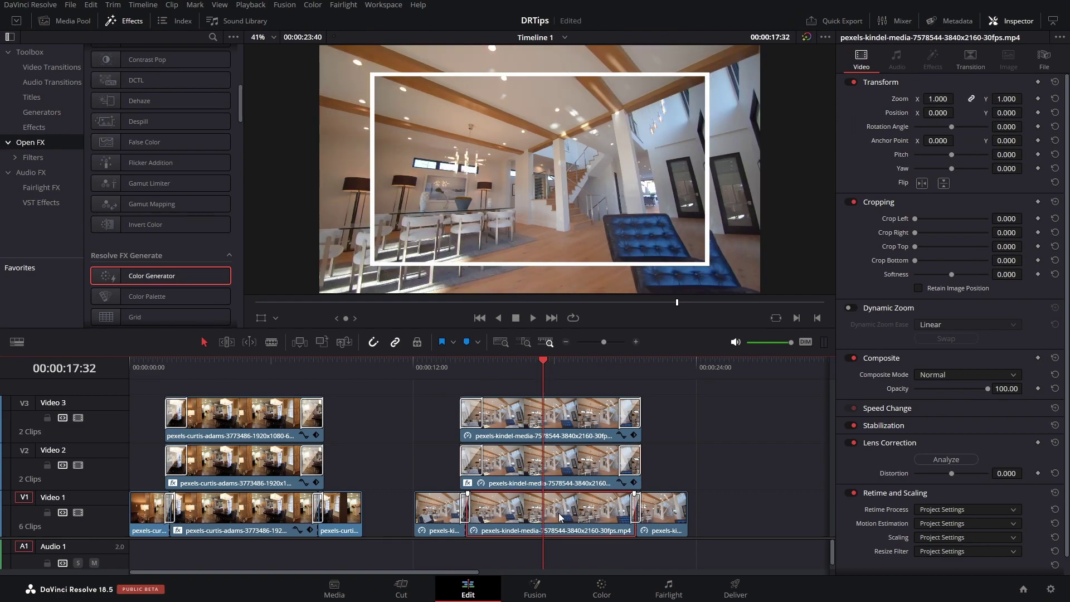
Step: Add a 0.400 Gaussian Blur to the Video 1 kindel clip and play the composite full screen
{"action": "scroll", "coordinate": [193, 189], "scroll_direction": "up", "scroll_amount": 4}
{"action": "scroll", "coordinate": [192, 188], "scroll_direction": "up", "scroll_amount": 3}
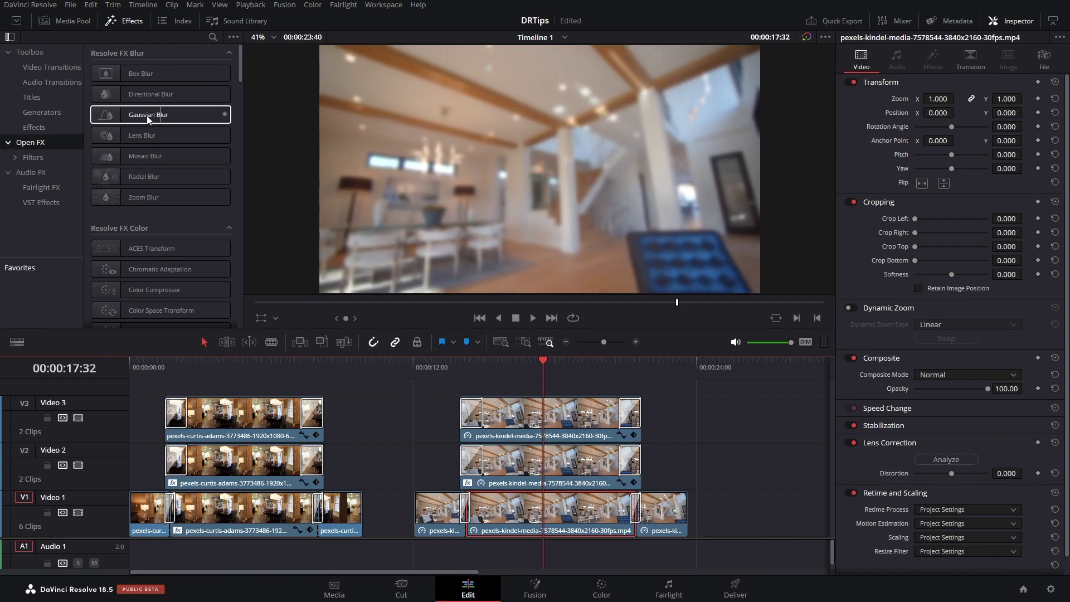
{"action": "left_click_drag", "start_coordinate": [149, 119], "coordinate": [569, 505]}
{"action": "left_click", "coordinate": [449, 363]}
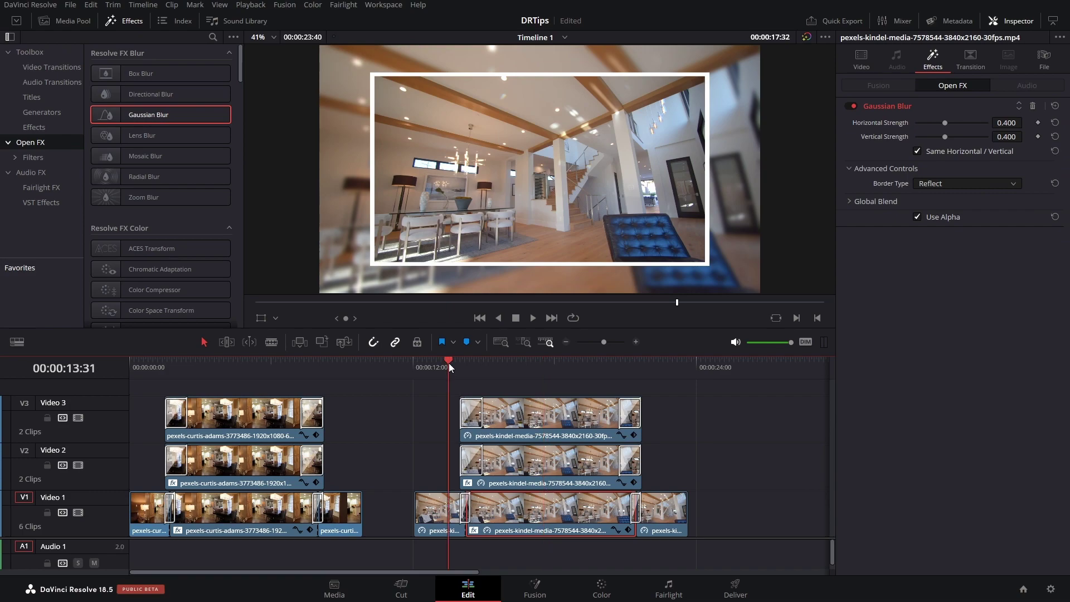
{"action": "key", "text": "ctrl+f"}
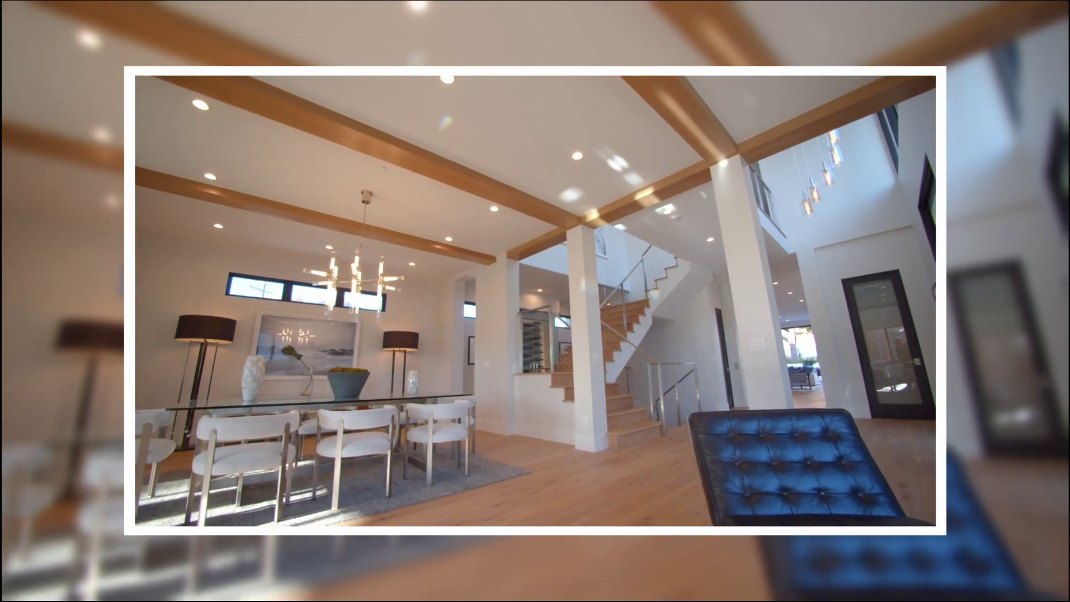
{"action": "key", "text": "Escape"}
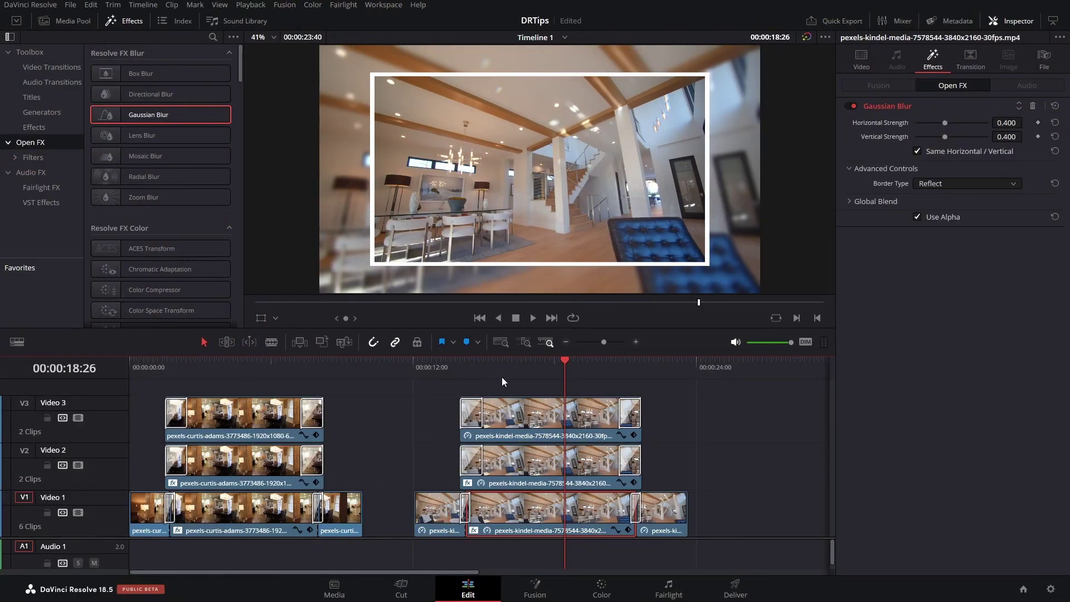
Step: Lower the white frame's Global Blend to 0.520 and raise the Video 1 Gaussian Blur strength to 0.520
{"action": "left_click", "coordinate": [573, 473]}
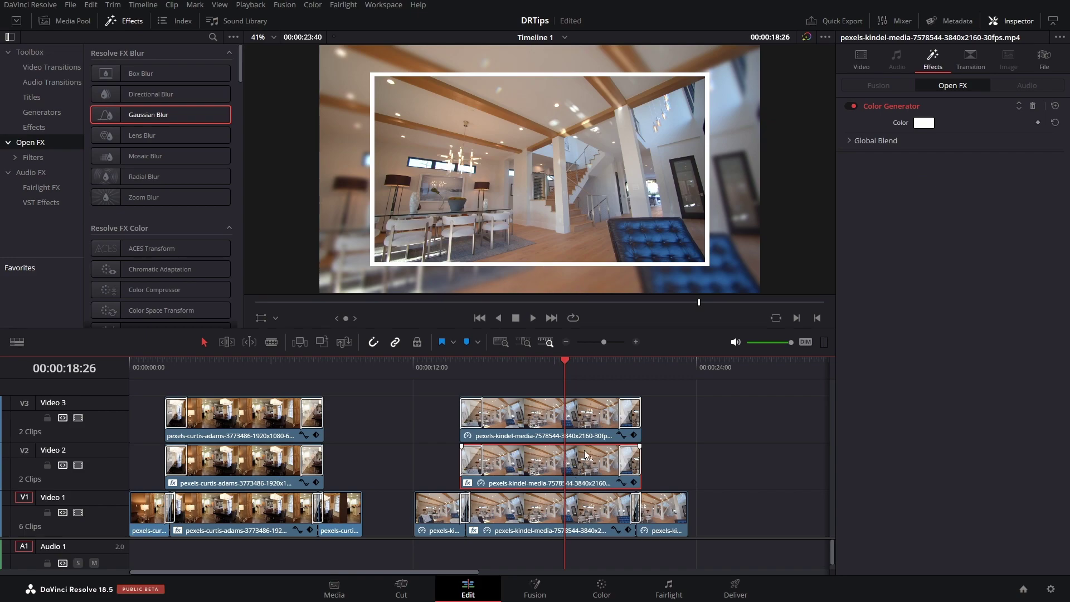
{"action": "left_click", "coordinate": [850, 141]}
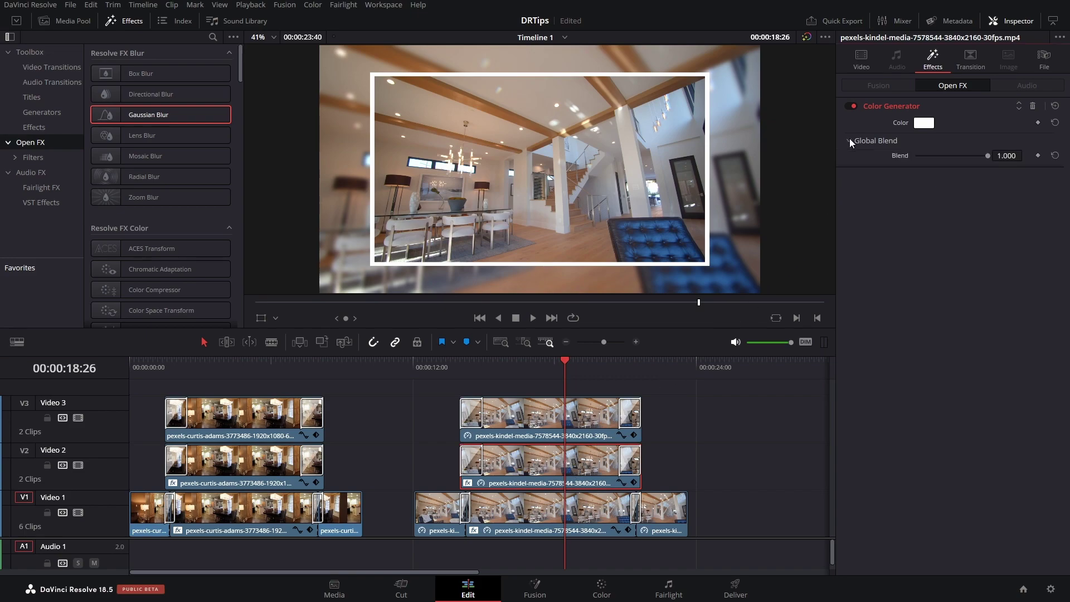
{"action": "left_click_drag", "start_coordinate": [988, 156], "coordinate": [954, 160]}
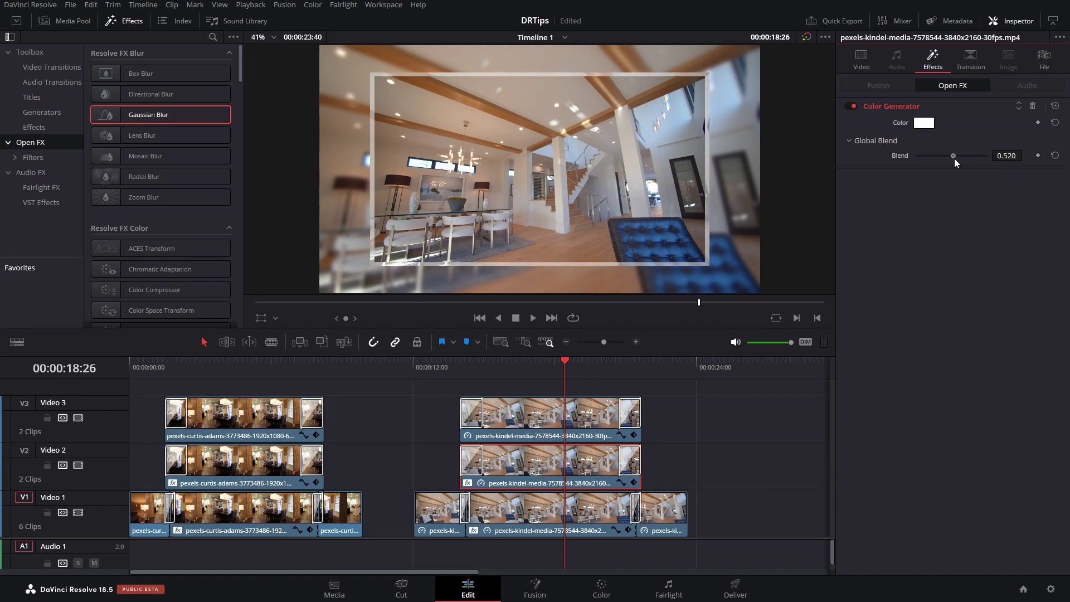
{"action": "left_click", "coordinate": [531, 510]}
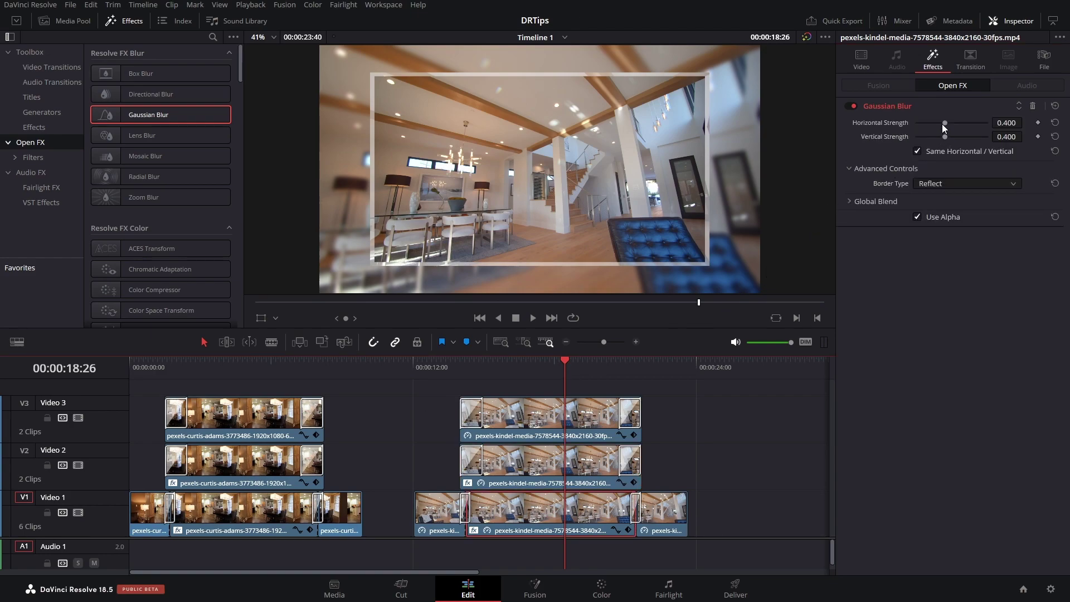
{"action": "left_click_drag", "start_coordinate": [944, 122], "coordinate": [954, 127]}
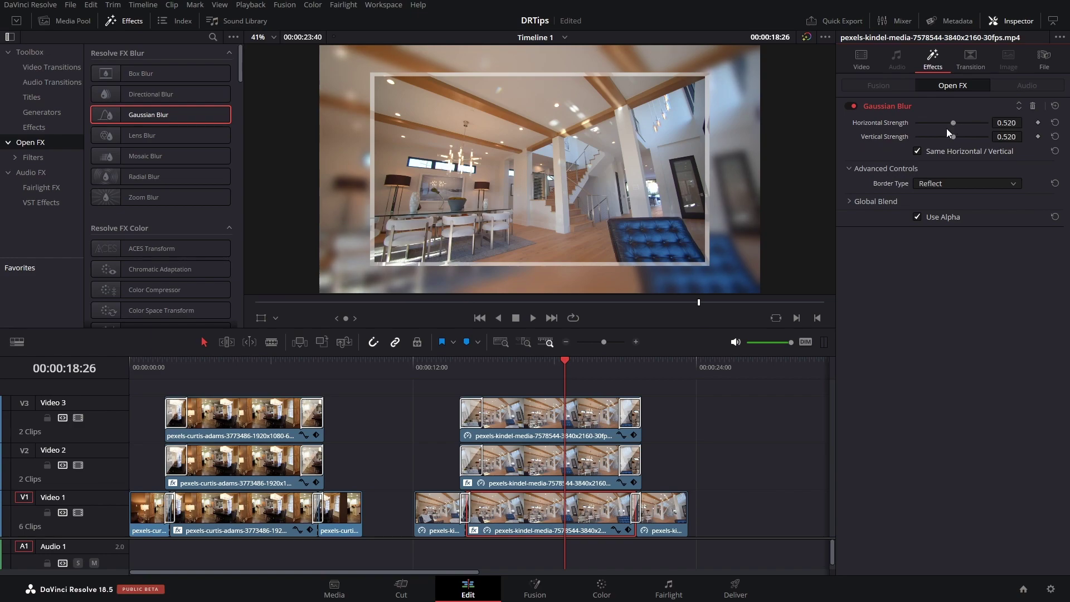
{"action": "left_click", "coordinate": [449, 374]}
{"action": "key", "text": "p"}
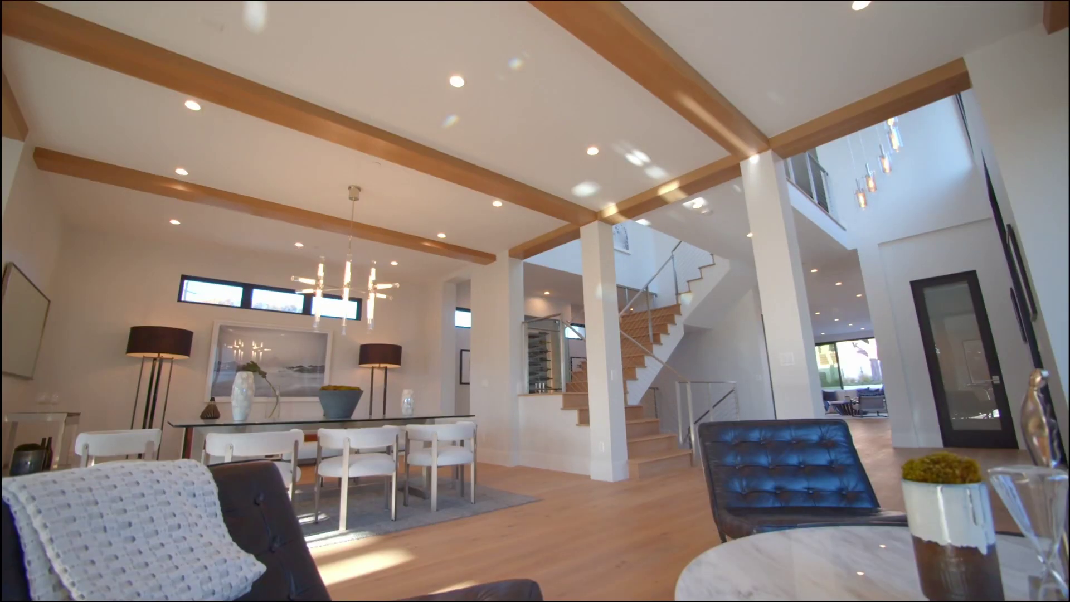
{"action": "key", "text": "space"}
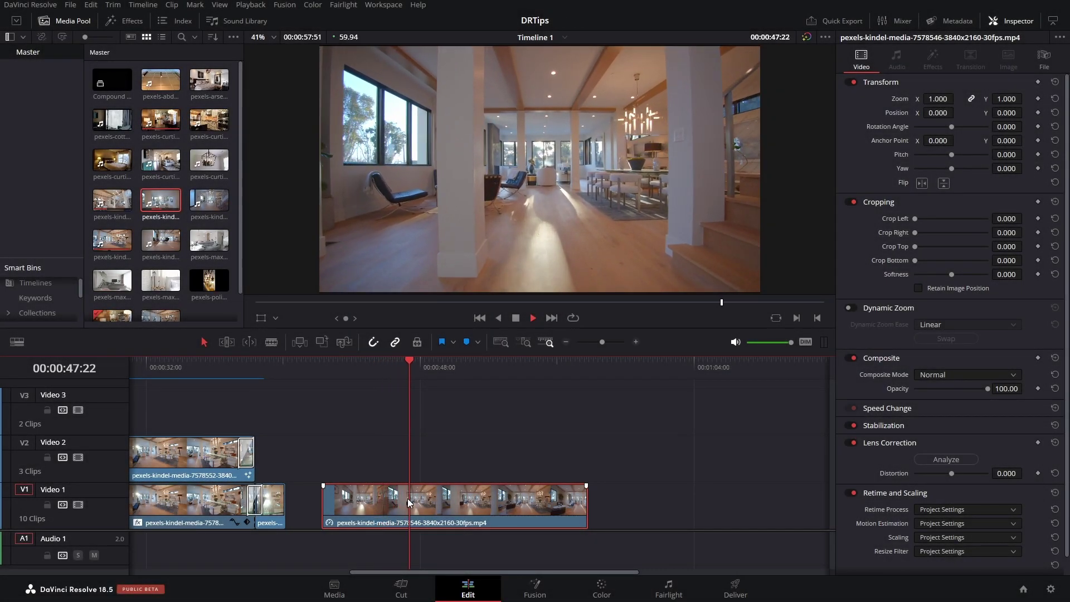
Step: Blade the V1 clip at 00:00:44:12 and 00:00:55:18, copying the middle piece onto Video 2
{"action": "left_click_drag", "start_coordinate": [350, 370], "coordinate": [355, 372]}
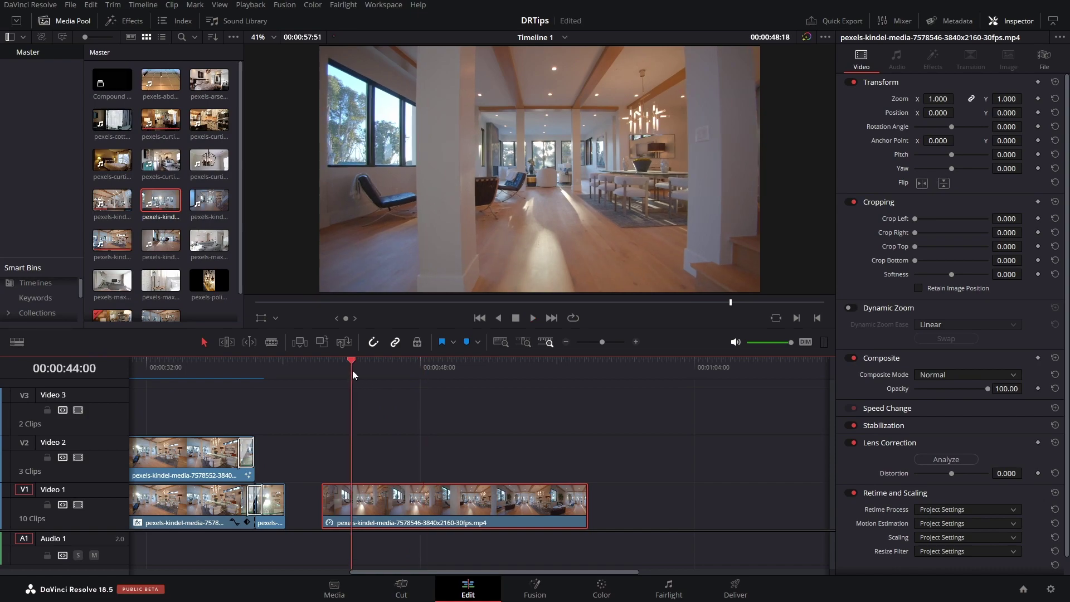
{"action": "key", "text": "ctrl+b"}
{"action": "left_click_drag", "start_coordinate": [552, 368], "coordinate": [545, 366]}
{"action": "key", "text": "ctrl+b"}
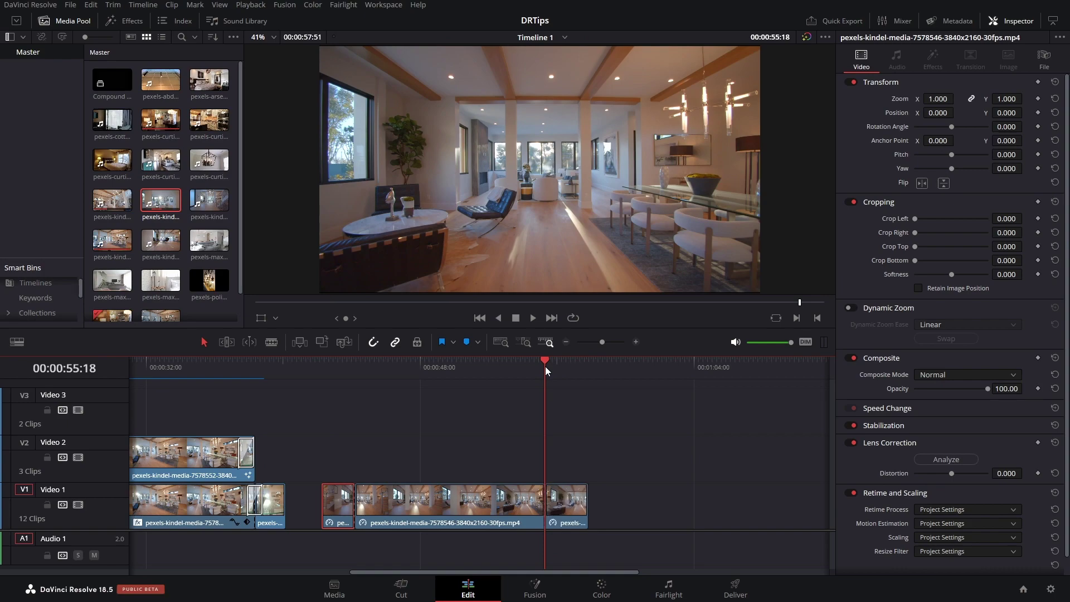
{"action": "left_click_drag", "start_coordinate": [486, 513], "coordinate": [440, 469]}
Step: Zoom into the timeline and select the edit point at the copied section's start
{"action": "key", "text": "ctrl+equal"}
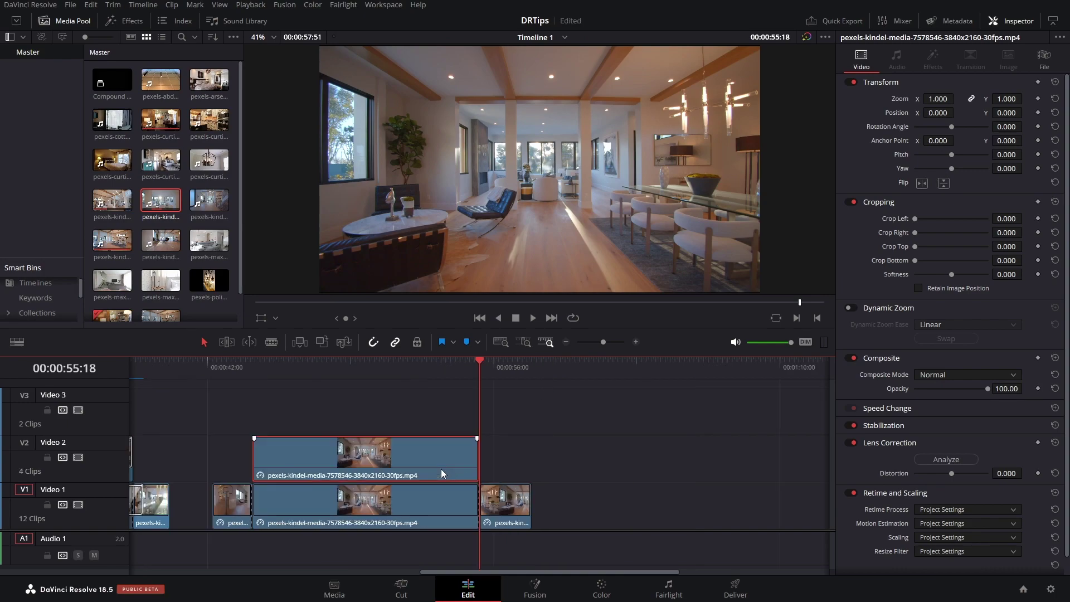
{"action": "key", "text": "ctrl+equal"}
{"action": "scroll", "coordinate": [490, 489], "scroll_direction": "left", "scroll_amount": 3}
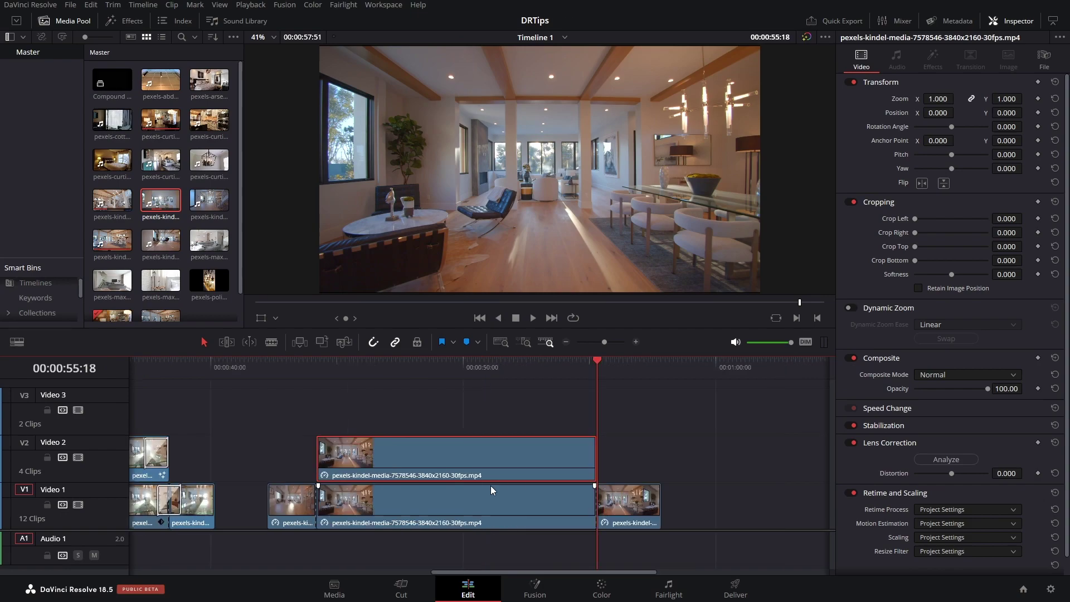
{"action": "scroll", "coordinate": [490, 490], "scroll_direction": "left", "scroll_amount": 1}
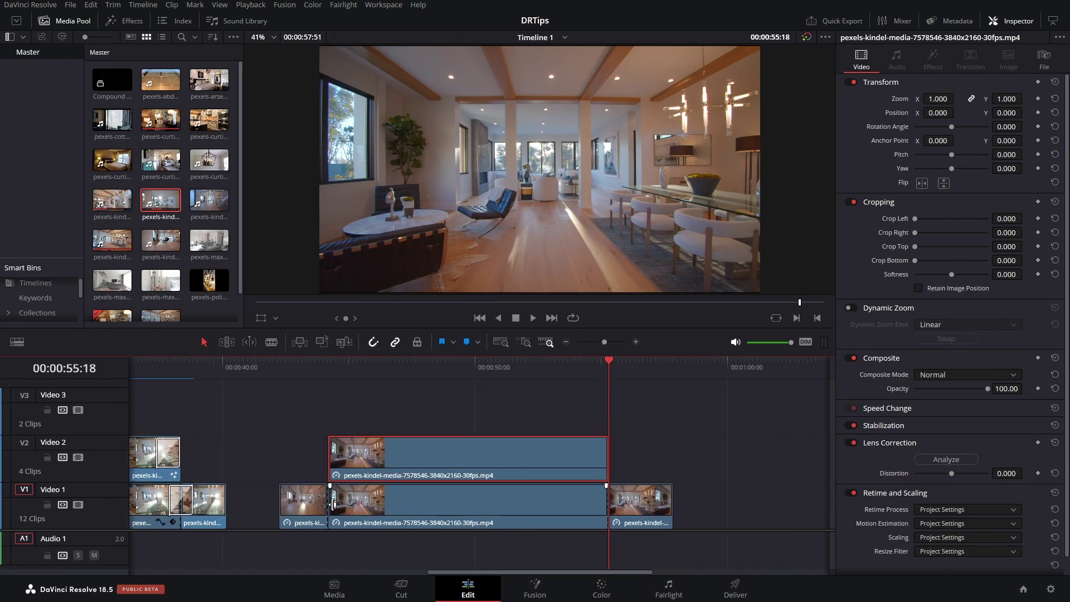
{"action": "left_click", "coordinate": [327, 502]}
Step: Add cross dissolves at the section's start and end cuts
{"action": "right_click", "coordinate": [327, 501]}
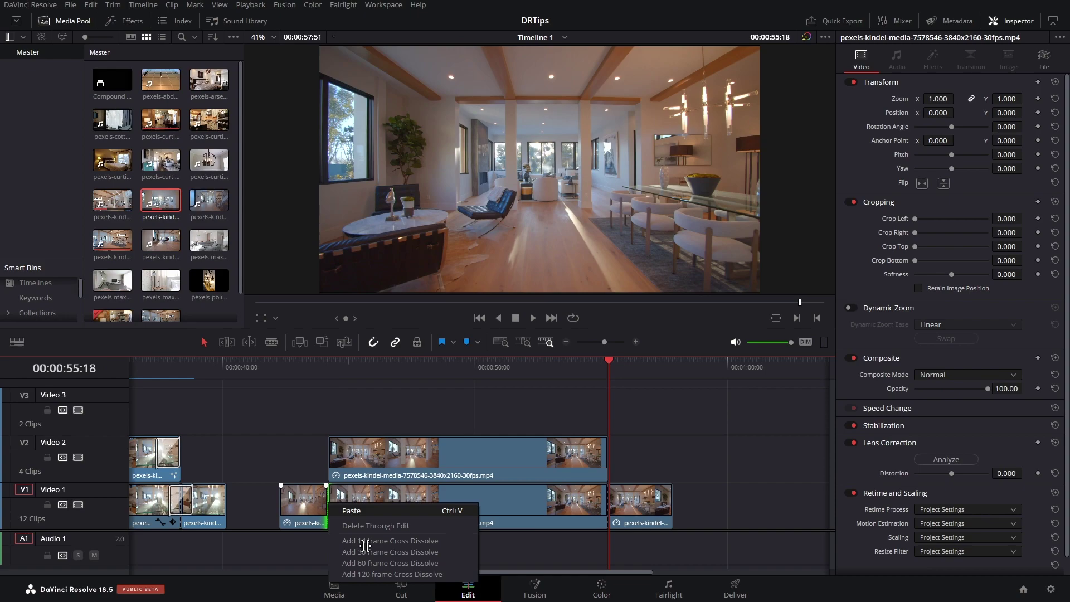
{"action": "left_click", "coordinate": [601, 504]}
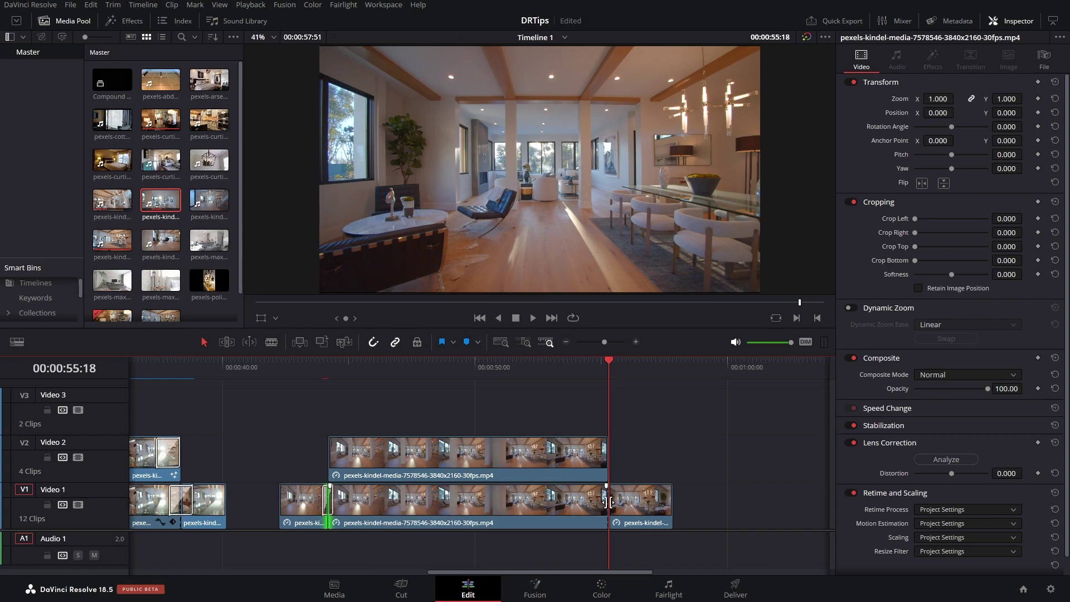
{"action": "left_click", "coordinate": [605, 504]}
{"action": "right_click", "coordinate": [605, 505]}
{"action": "left_click", "coordinate": [643, 550]}
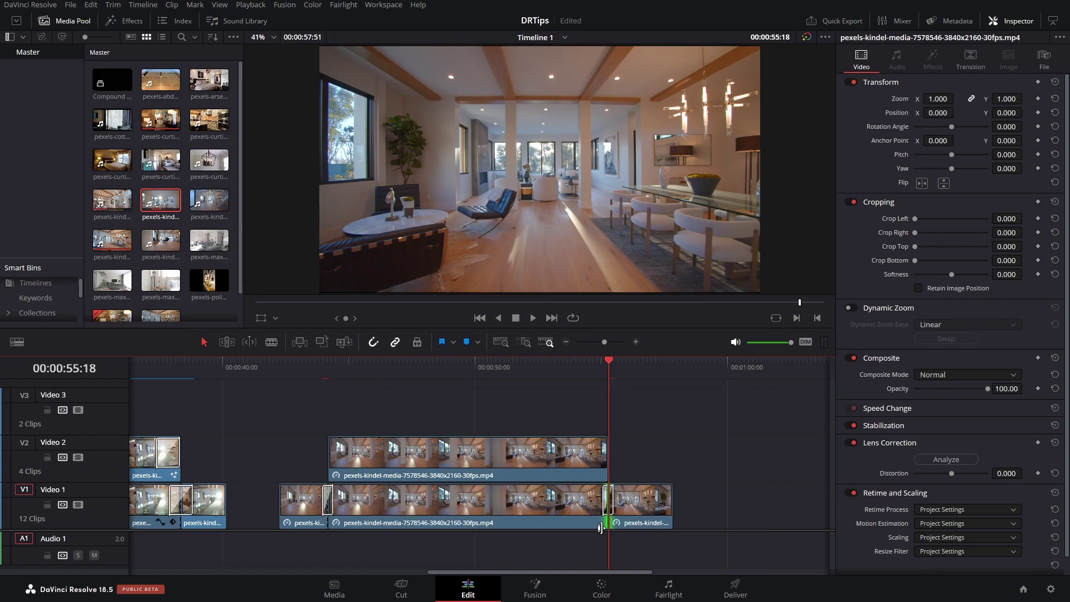
Step: Extend the Video 2 copy's start to 00:00:43:57 and its end slightly, then move it to Video 3
{"action": "left_click", "coordinate": [322, 374]}
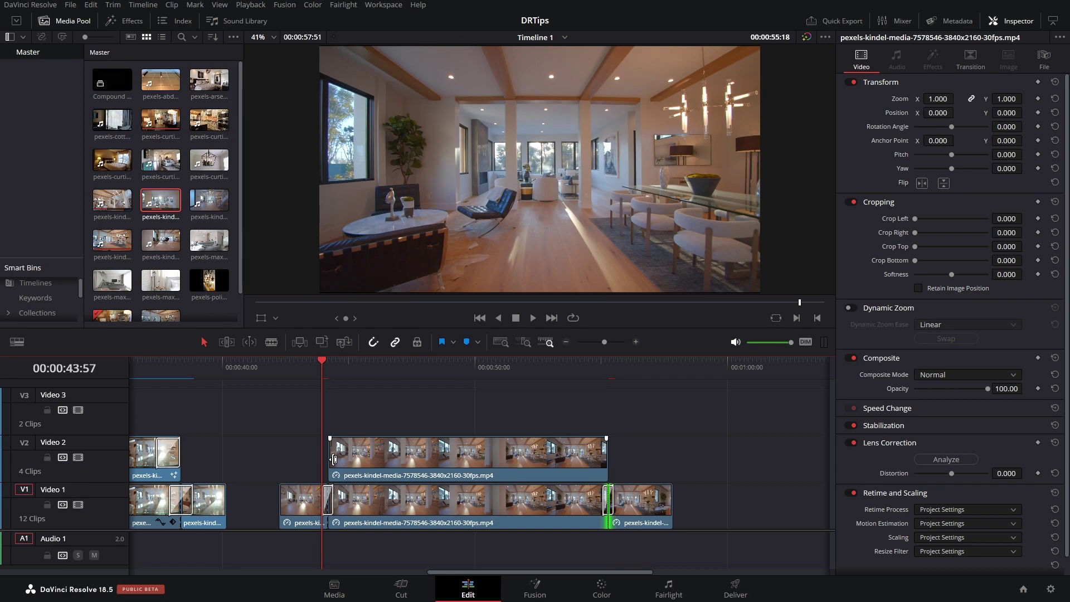
{"action": "left_click_drag", "start_coordinate": [331, 459], "coordinate": [325, 460]}
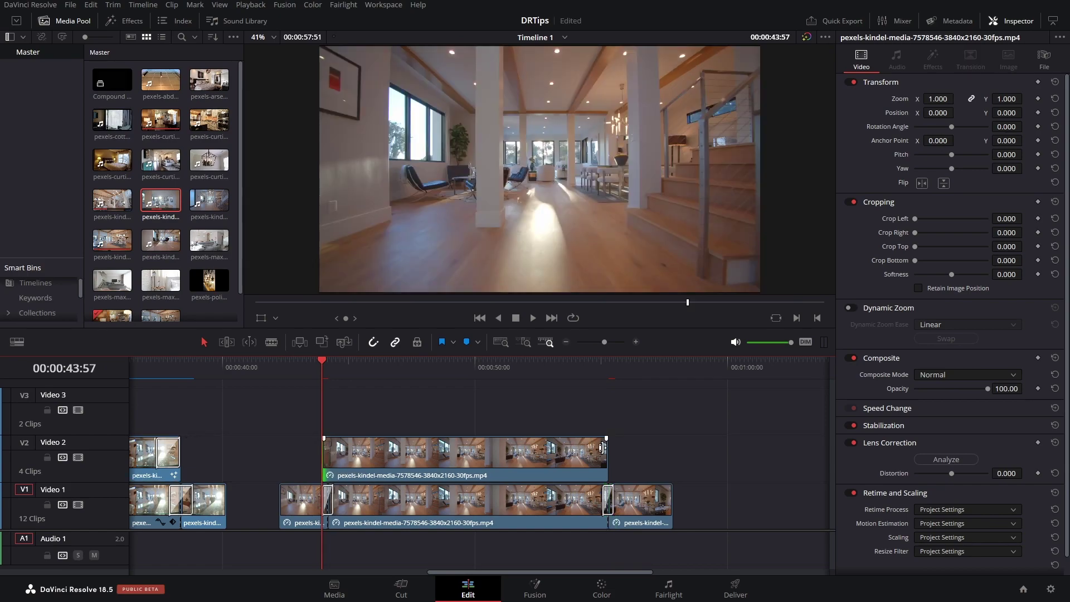
{"action": "left_click_drag", "start_coordinate": [607, 449], "coordinate": [613, 449]}
{"action": "left_click", "coordinate": [539, 458]}
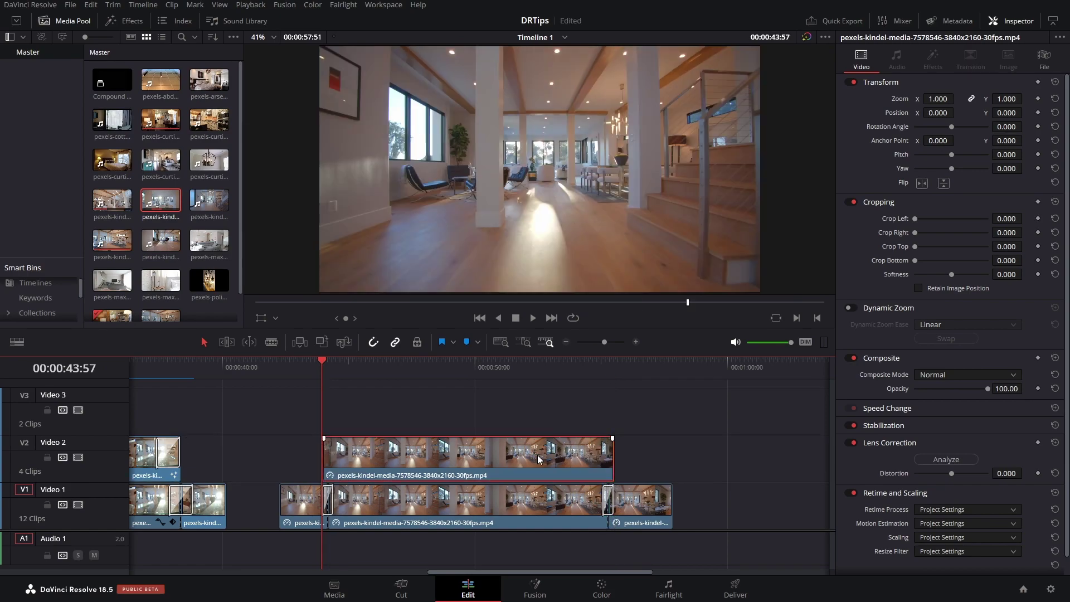
{"action": "left_click_drag", "start_coordinate": [477, 440], "coordinate": [467, 425]}
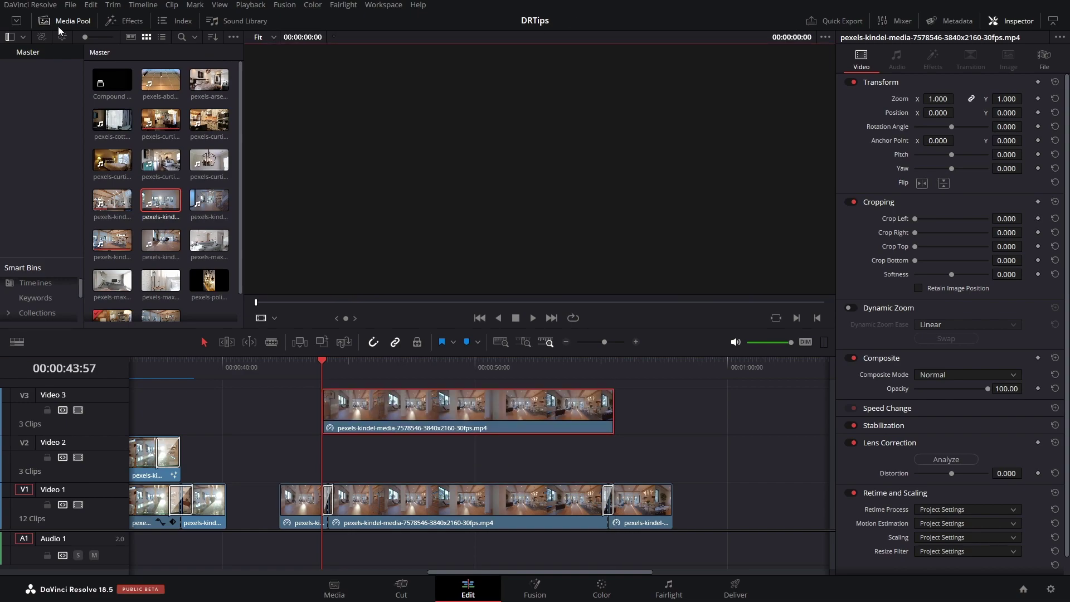
Step: Place a Solid Color generator on Video 2, trimmed to match the Video 3 copy's length
{"action": "left_click", "coordinate": [122, 22]}
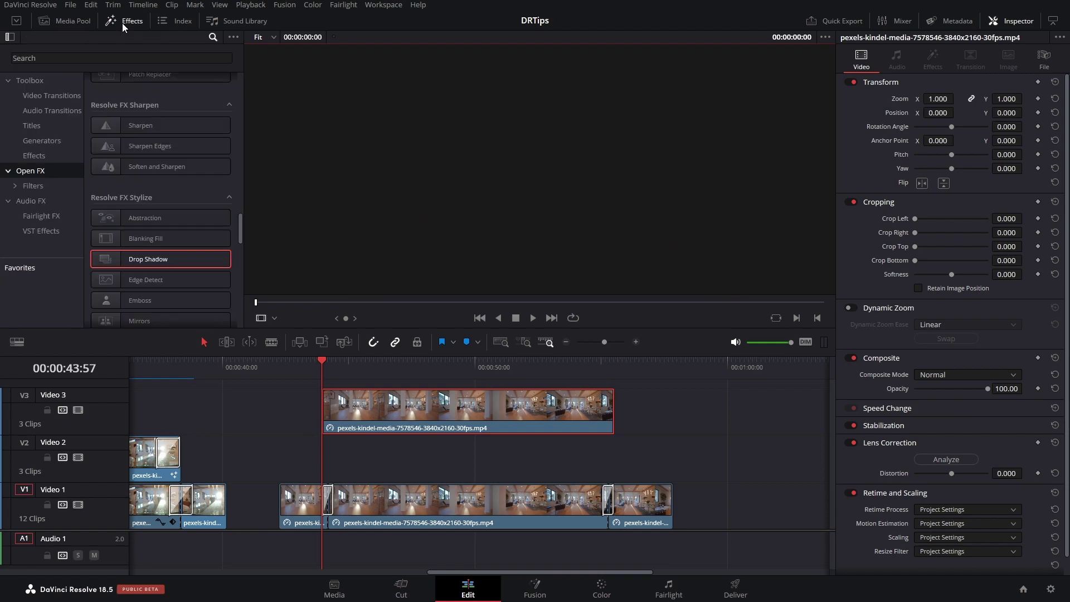
{"action": "left_click", "coordinate": [37, 141]}
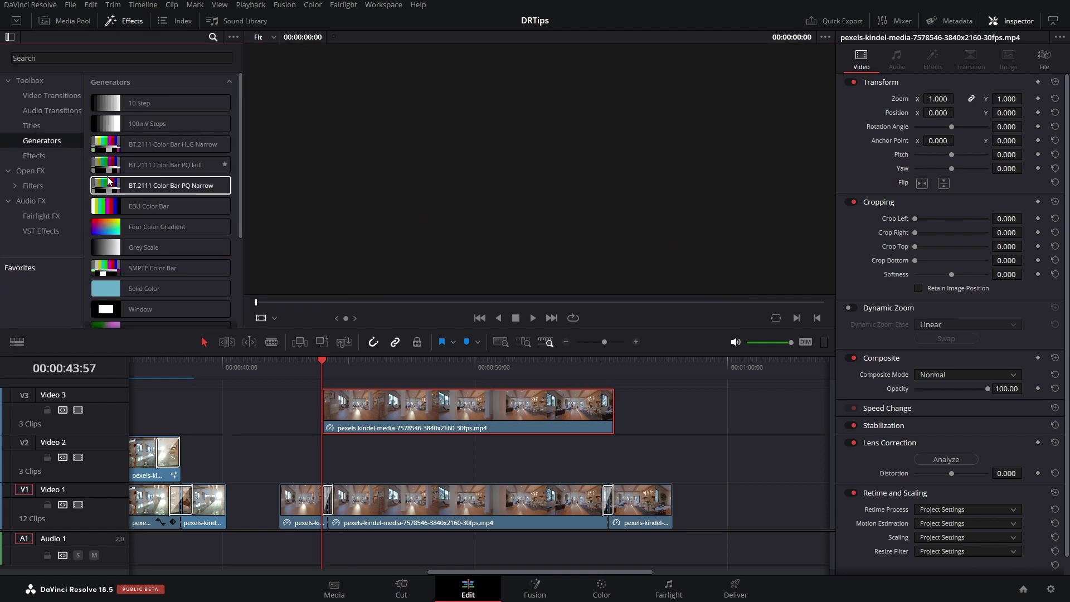
{"action": "mouse_move", "coordinate": [172, 291]}
{"action": "left_mouse_down"}
{"action": "mouse_move", "coordinate": [353, 462]}
{"action": "mouse_move", "coordinate": [321, 463]}
{"action": "left_mouse_up"}
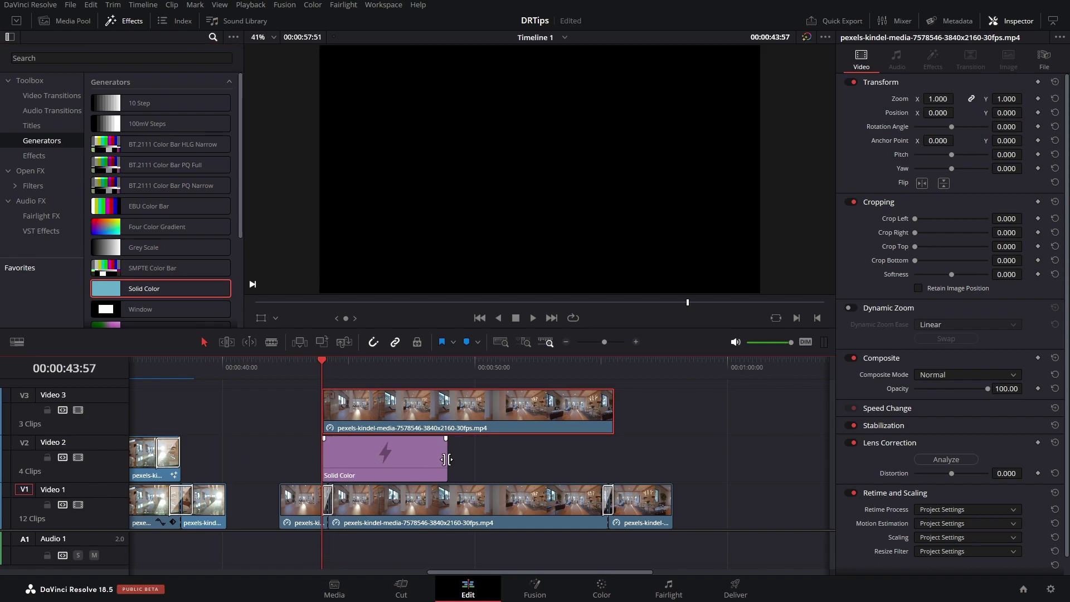
{"action": "left_click_drag", "start_coordinate": [447, 459], "coordinate": [605, 458]}
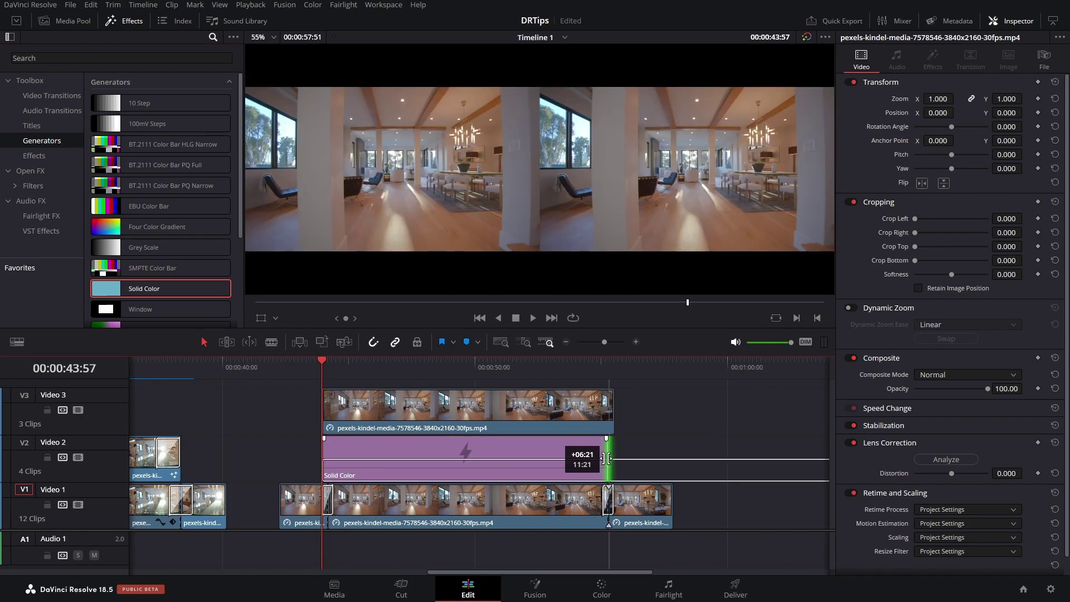
{"action": "left_click_drag", "start_coordinate": [606, 458], "coordinate": [613, 458]}
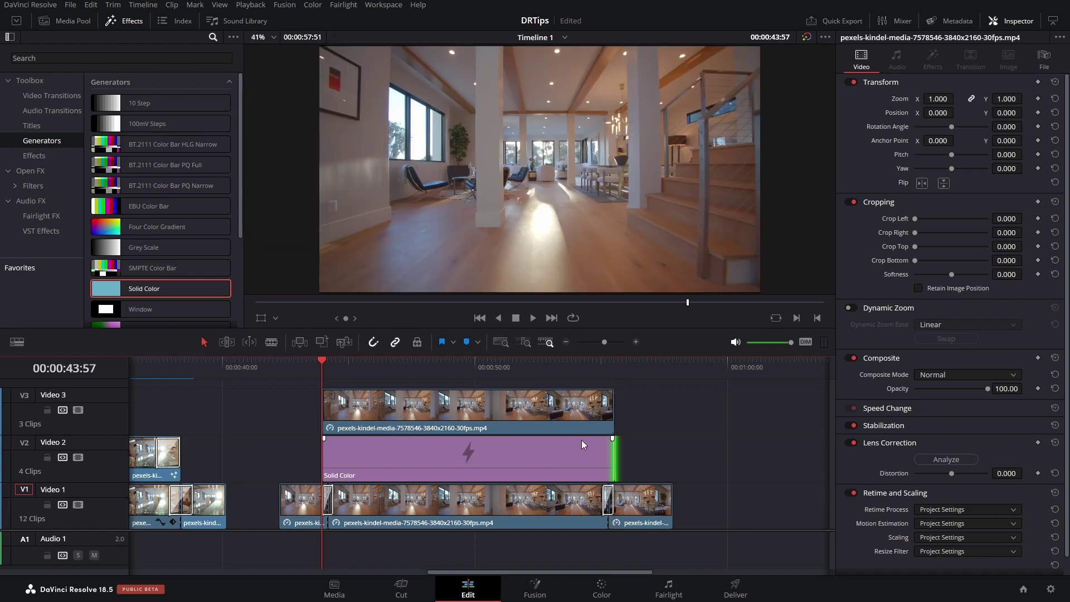
Step: Disable Video 3 output and park the playhead at 00:00:48:08
{"action": "left_click", "coordinate": [595, 464]}
{"action": "left_click", "coordinate": [520, 415]}
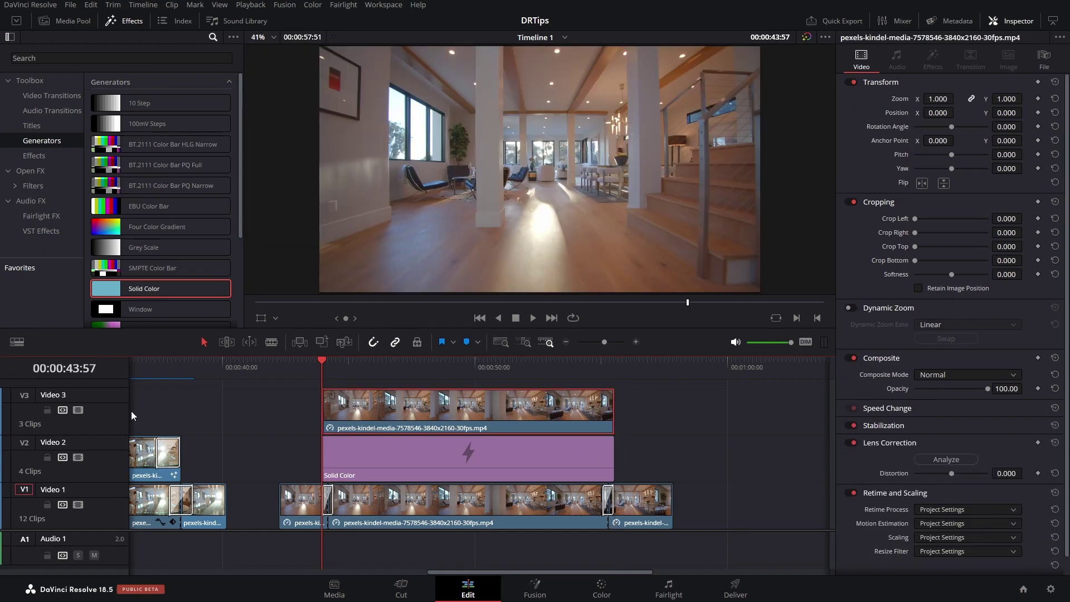
{"action": "left_click", "coordinate": [78, 410]}
{"action": "left_click", "coordinate": [428, 369]}
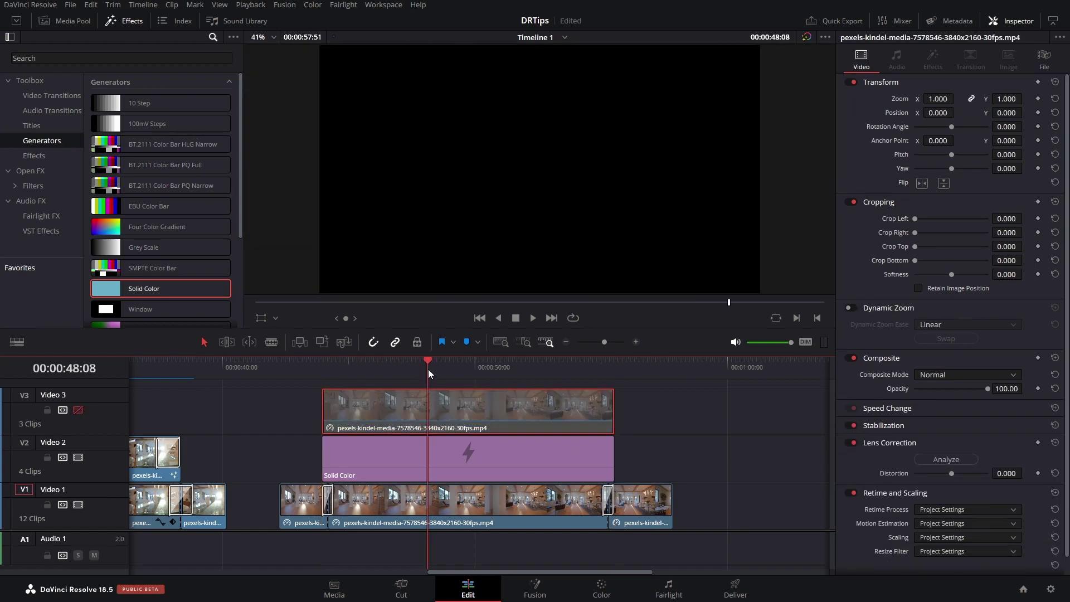
Step: Set the Solid Color generator's colour to white
{"action": "left_click", "coordinate": [475, 466]}
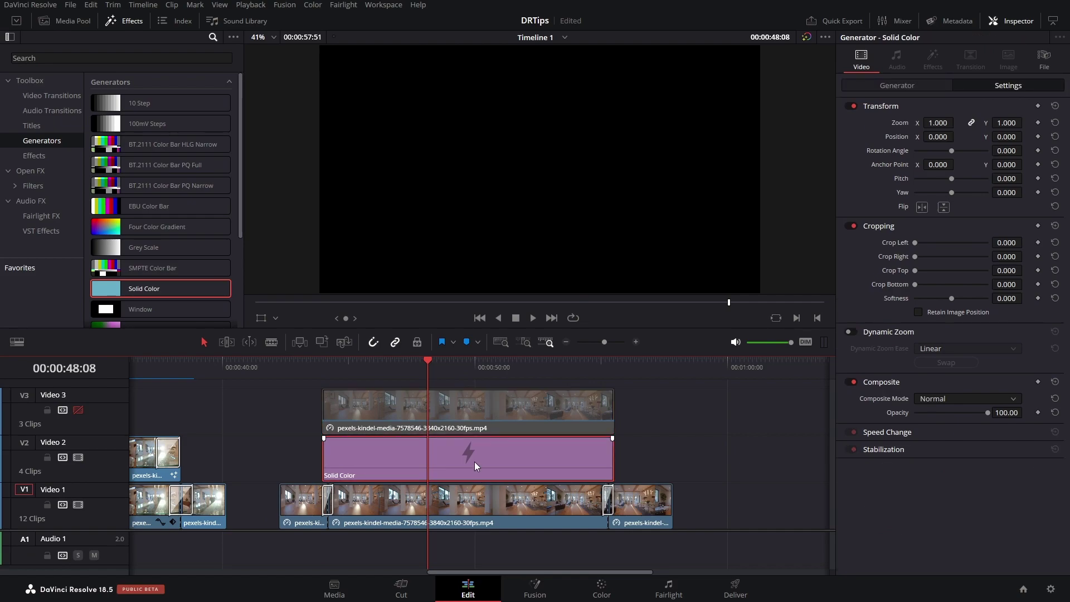
{"action": "left_click", "coordinate": [897, 85]}
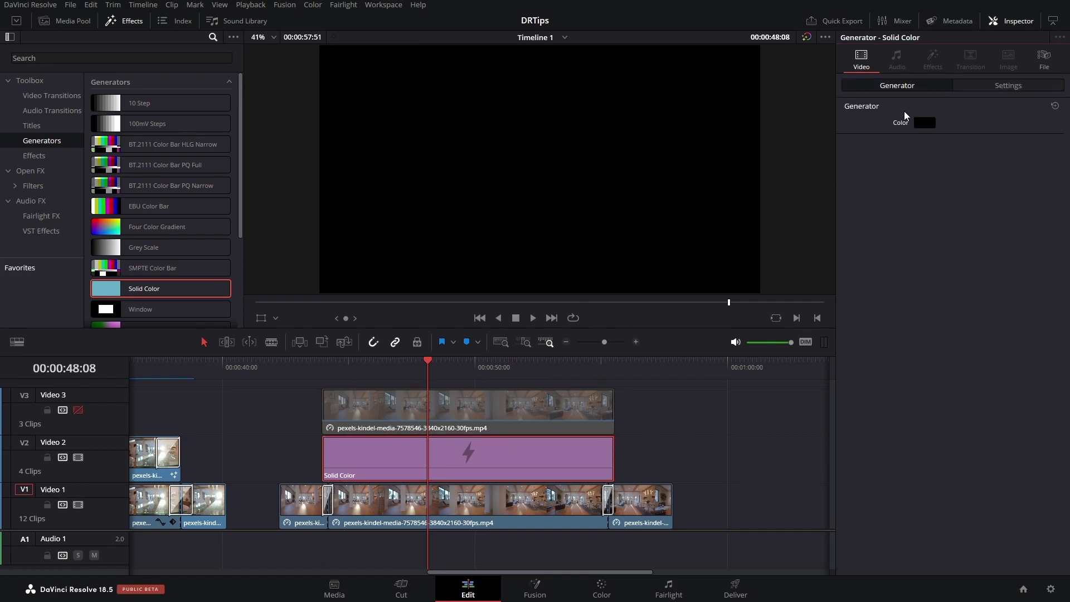
{"action": "left_click", "coordinate": [922, 125]}
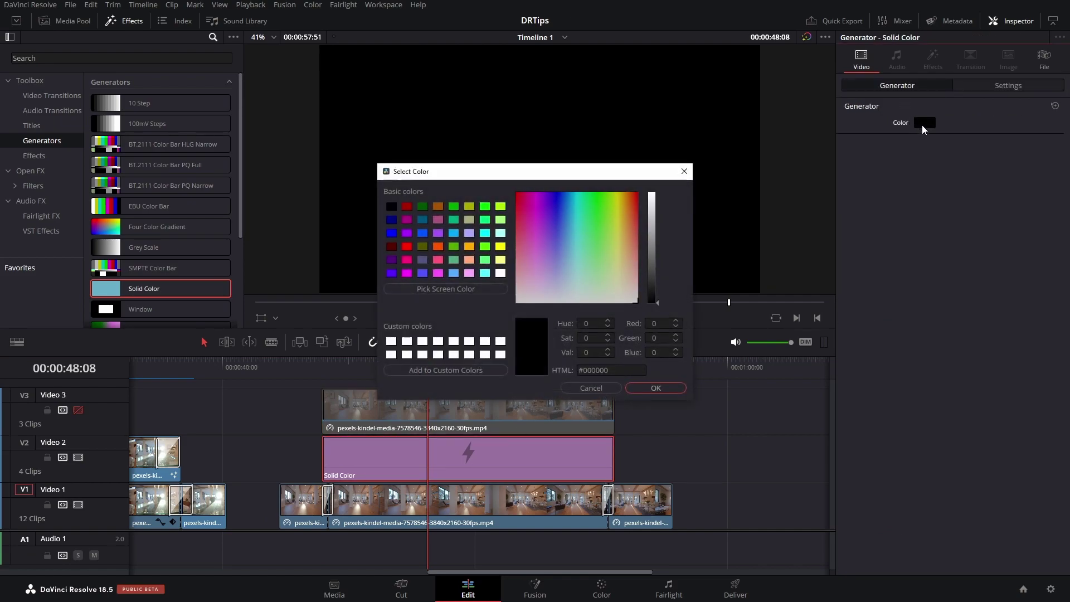
{"action": "left_click", "coordinate": [501, 342]}
{"action": "left_click", "coordinate": [649, 386]}
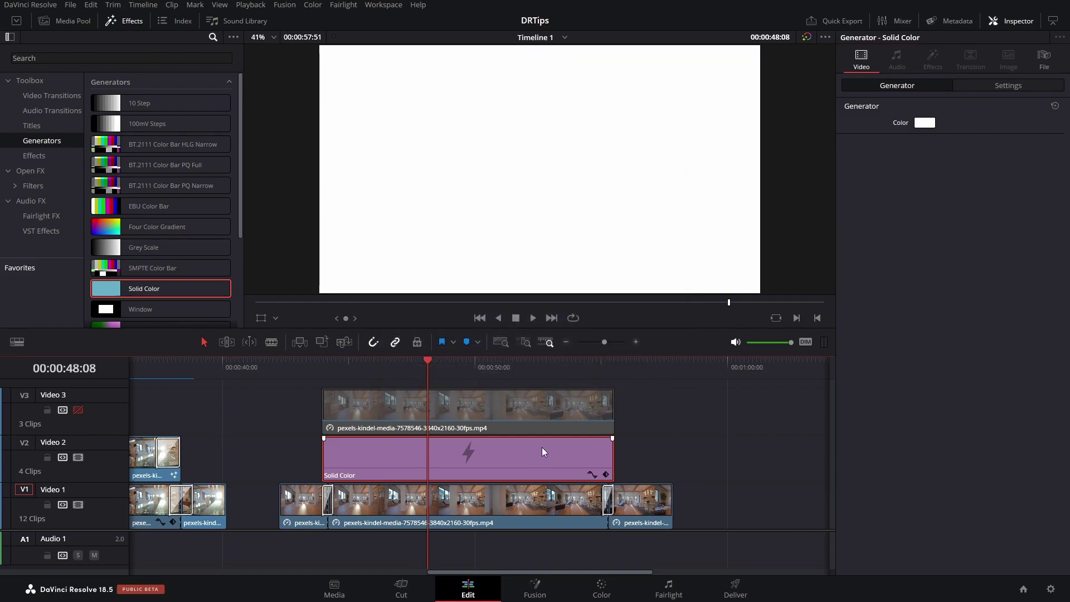
Step: Zoom the white Solid Color clip to 0.76 with X and Y linked
{"action": "left_click", "coordinate": [1001, 87]}
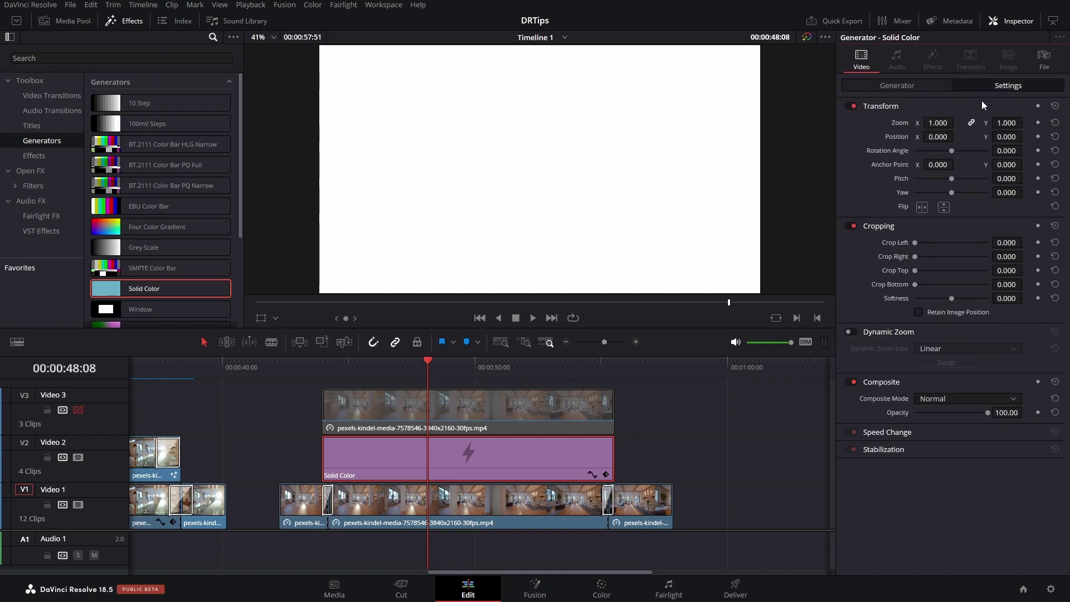
{"action": "left_click", "coordinate": [940, 121]}
{"action": "type", "text": "0.760"}
{"action": "key", "text": "Return"}
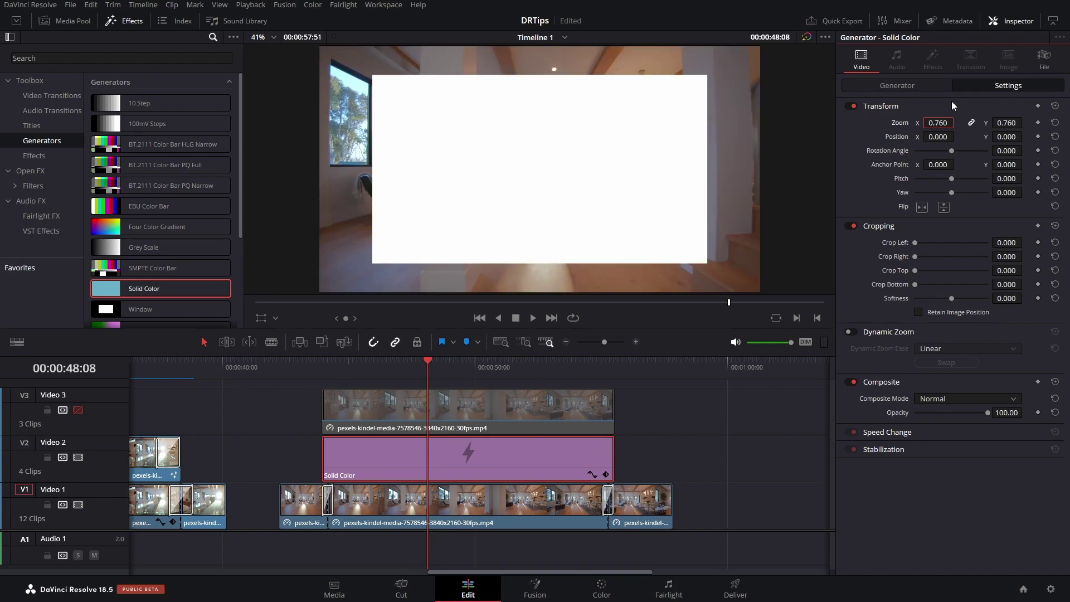
{"action": "left_click", "coordinate": [457, 403]}
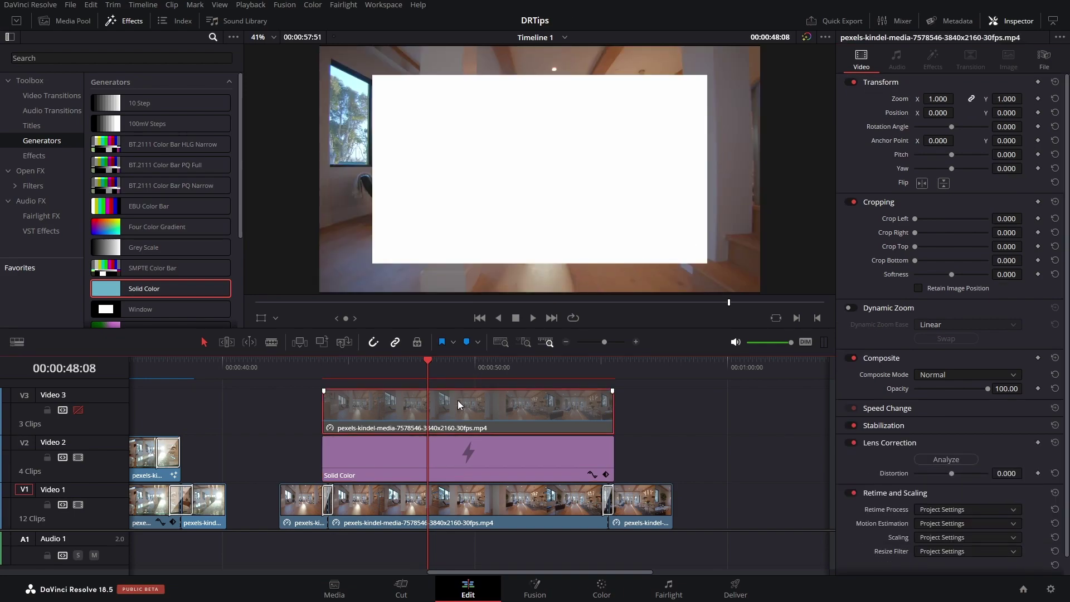
Step: Zoom the Video 3 interior clip to 0.75 and re-enable Video 3
{"action": "left_click", "coordinate": [940, 100]}
{"action": "type", "text": "0."}
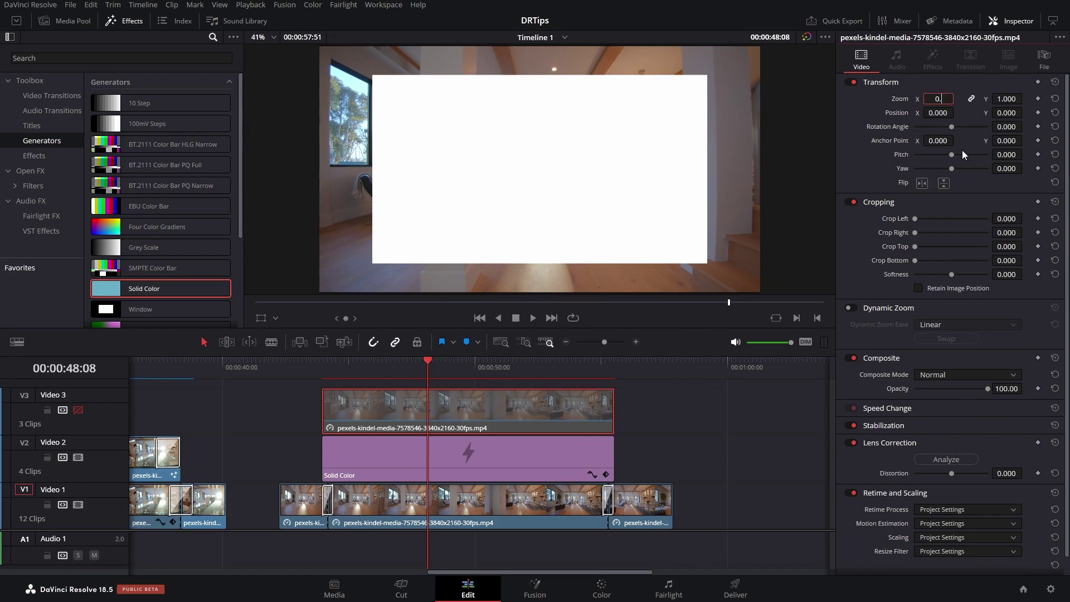
{"action": "type", "text": "75"}
{"action": "key", "text": "Return"}
{"action": "left_click", "coordinate": [78, 410]}
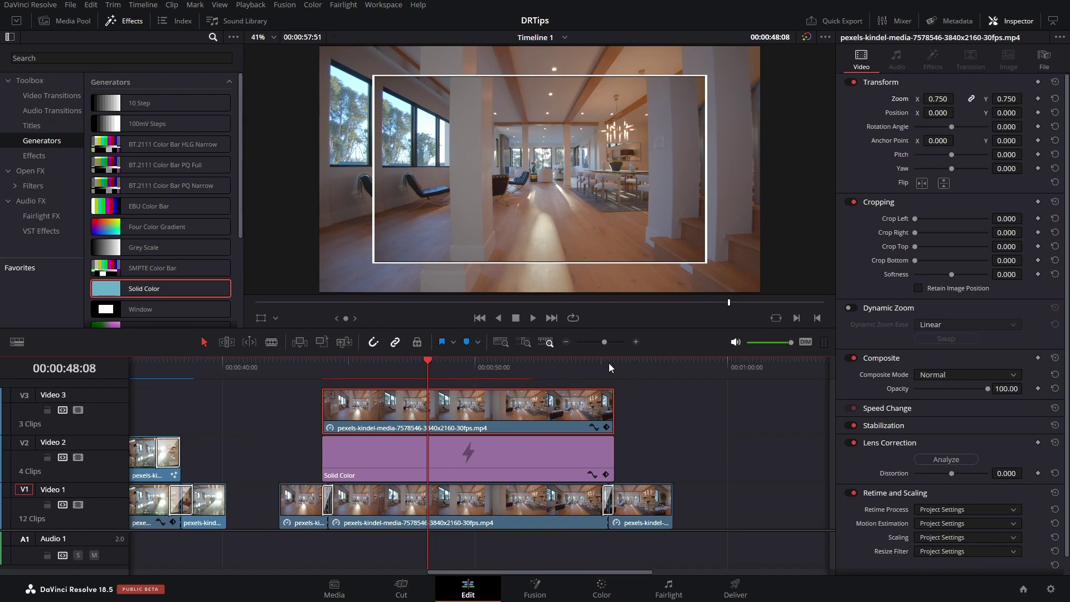
Step: Unlink the Solid Color zoom and set its vertical zoom to 0.77
{"action": "left_click", "coordinate": [554, 456]}
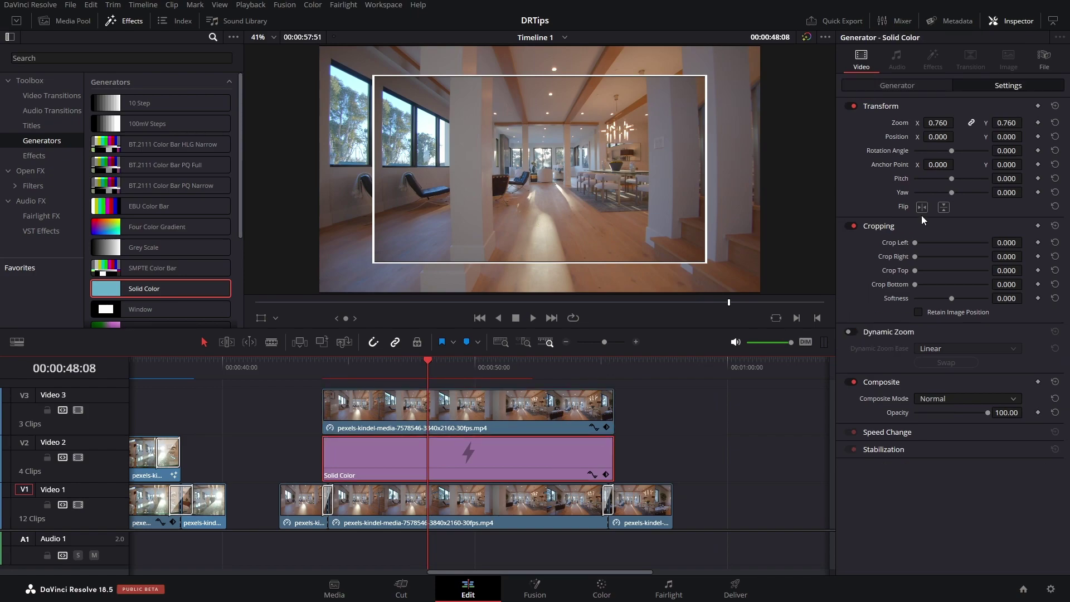
{"action": "left_click", "coordinate": [973, 124]}
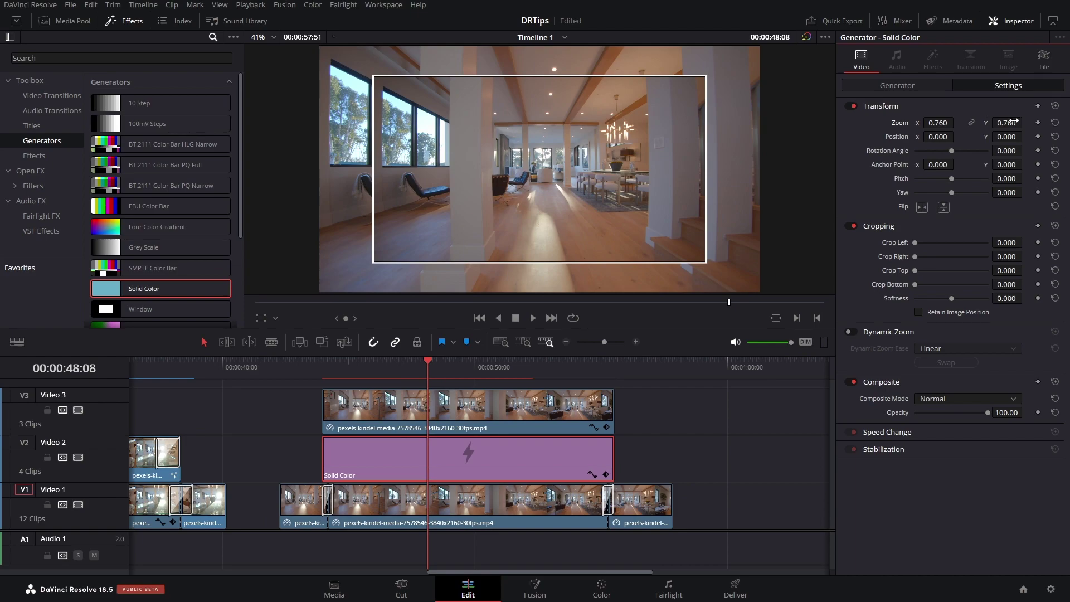
{"action": "left_click", "coordinate": [1009, 122]}
{"action": "type", "text": "0.770"}
{"action": "key", "text": "Return"}
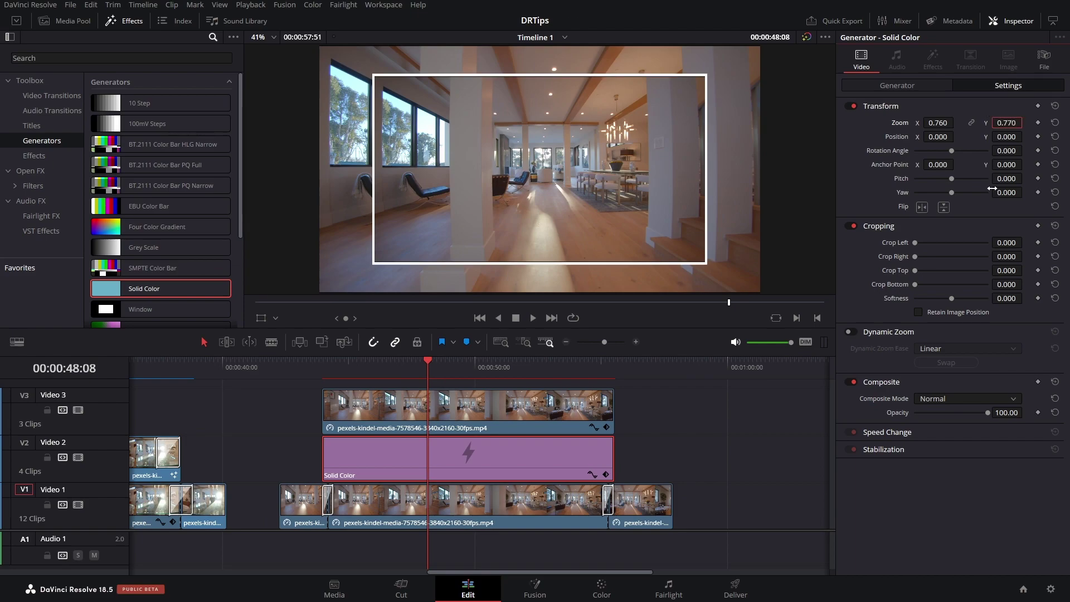
Step: Add transitions to both ends of the Video 3 and Solid Color clips and play them back
{"action": "left_click", "coordinate": [322, 370]}
{"action": "left_click", "coordinate": [599, 403]}
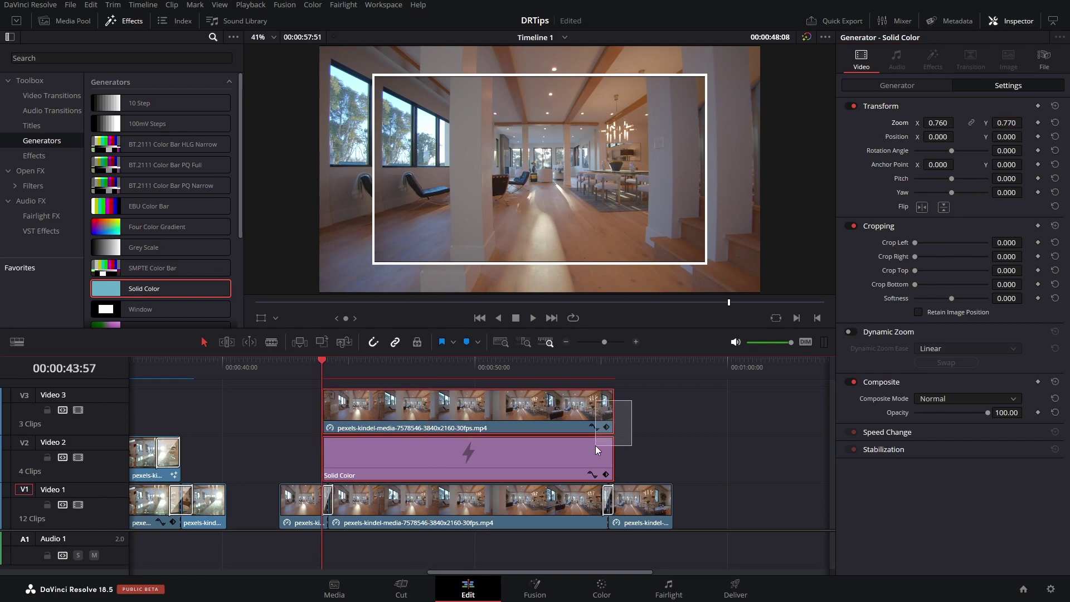
{"action": "key", "text": "ctrl+t"}
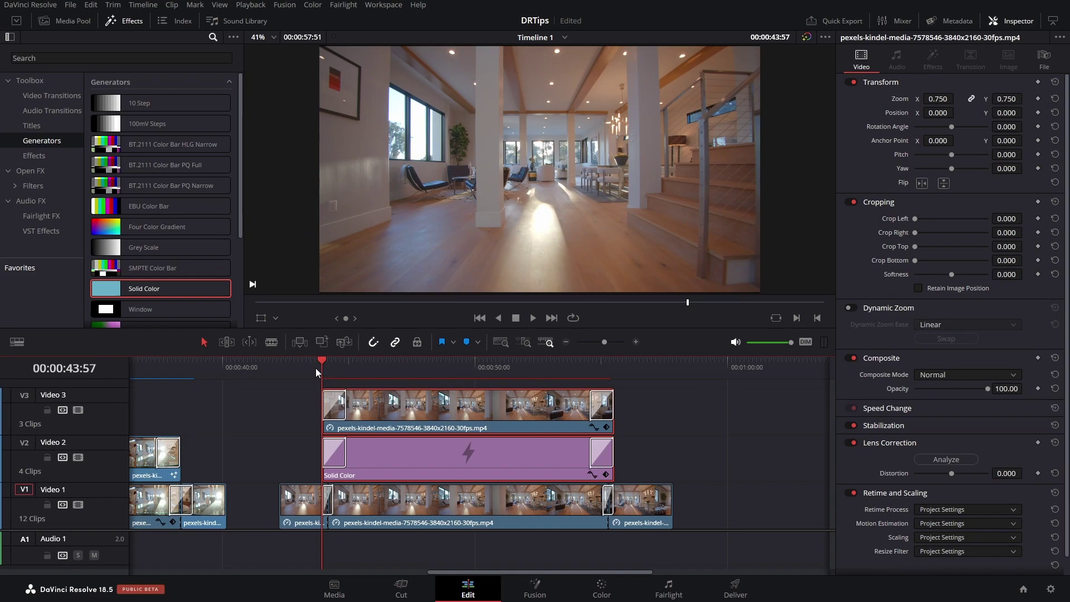
{"action": "left_click", "coordinate": [311, 365]}
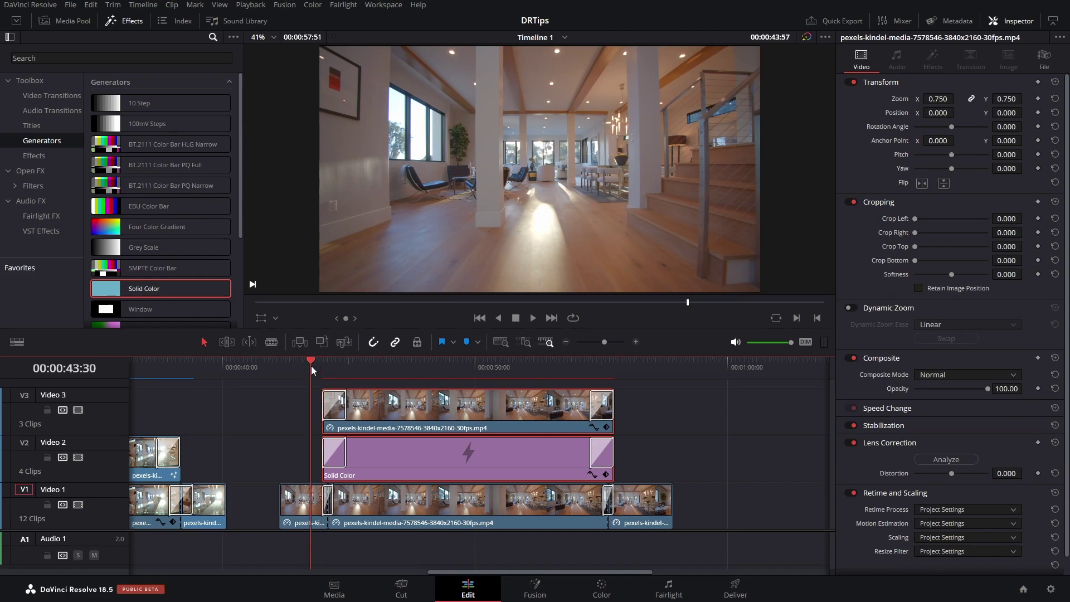
{"action": "key", "text": "space"}
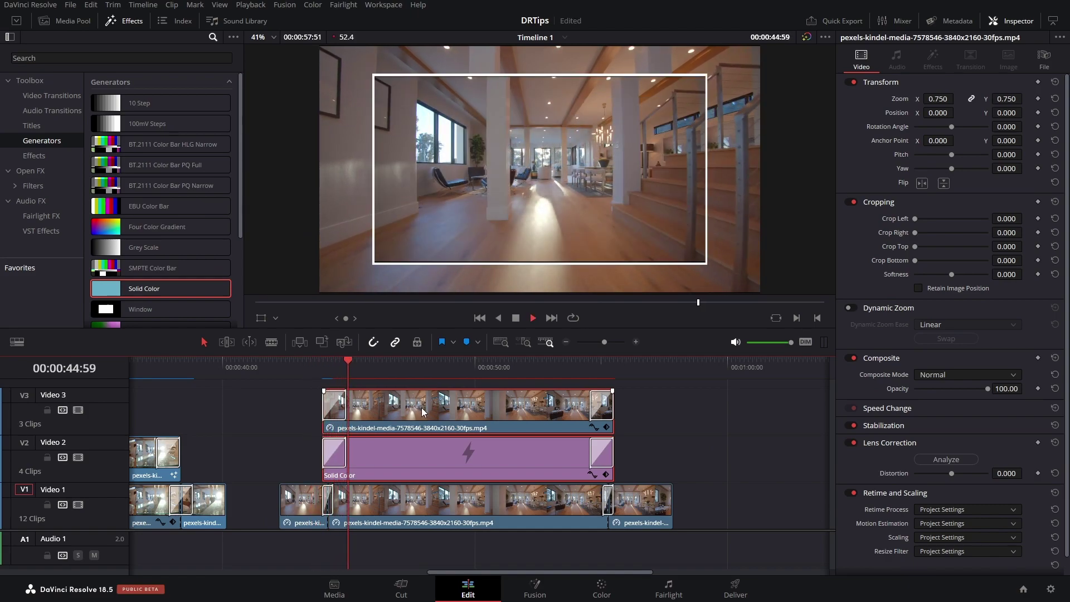
{"action": "key", "text": "space"}
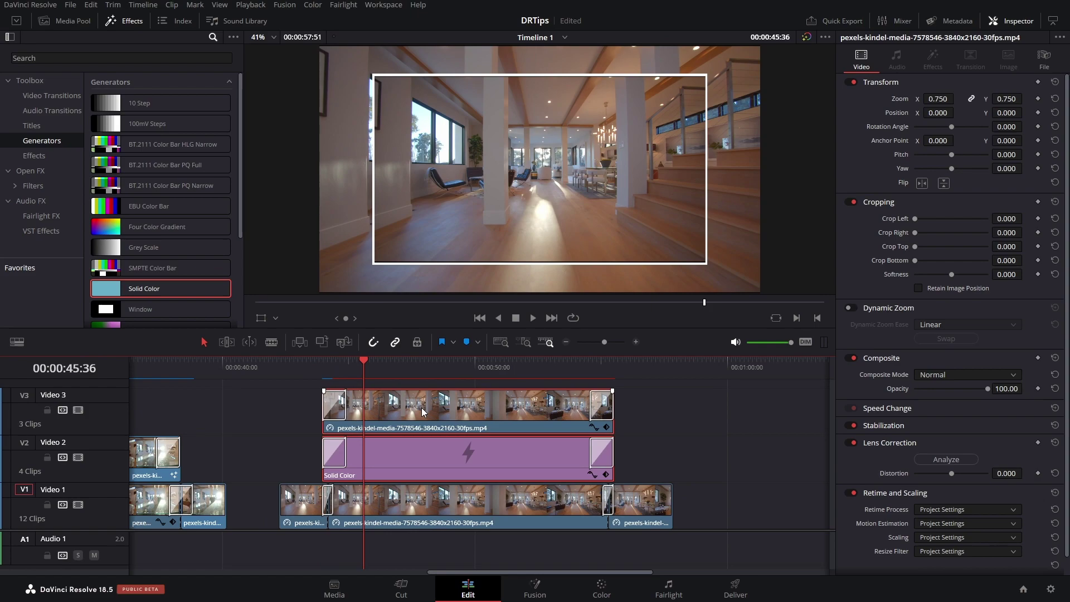
{"action": "left_click", "coordinate": [457, 503]}
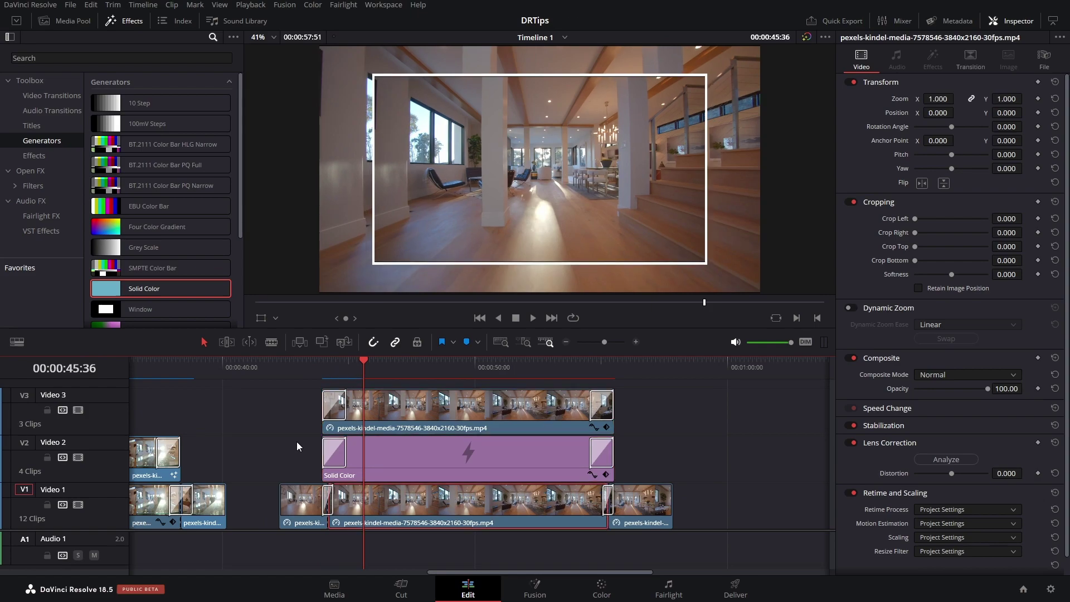
{"action": "left_click", "coordinate": [45, 172]}
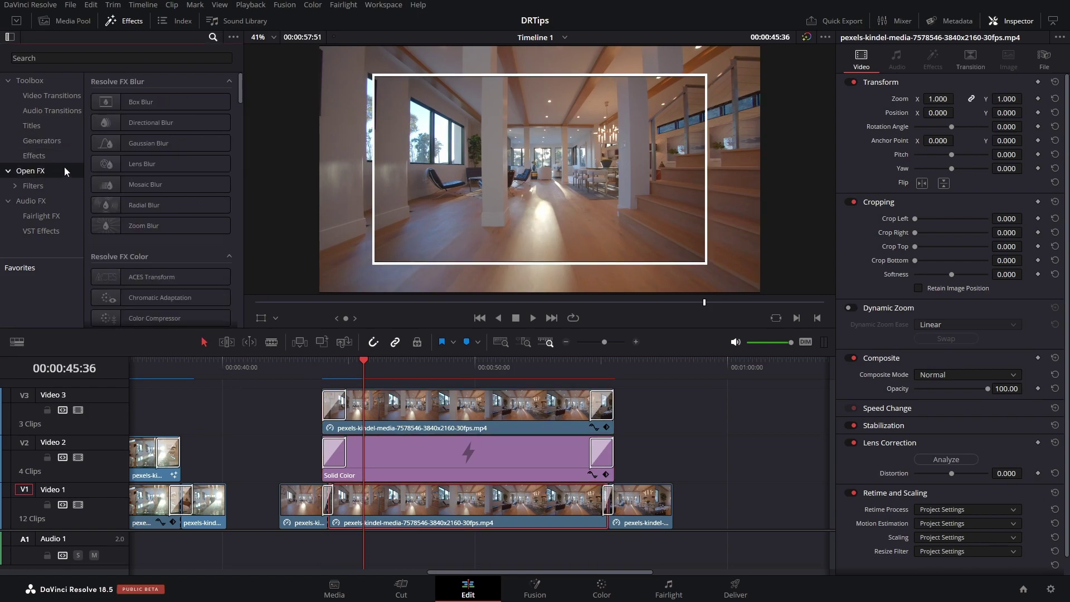
Step: Apply a 0.400 Gaussian Blur to the Video 1 background clip, then select the Solid Color clip
{"action": "left_click_drag", "start_coordinate": [140, 144], "coordinate": [437, 503]}
{"action": "left_click", "coordinate": [310, 371]}
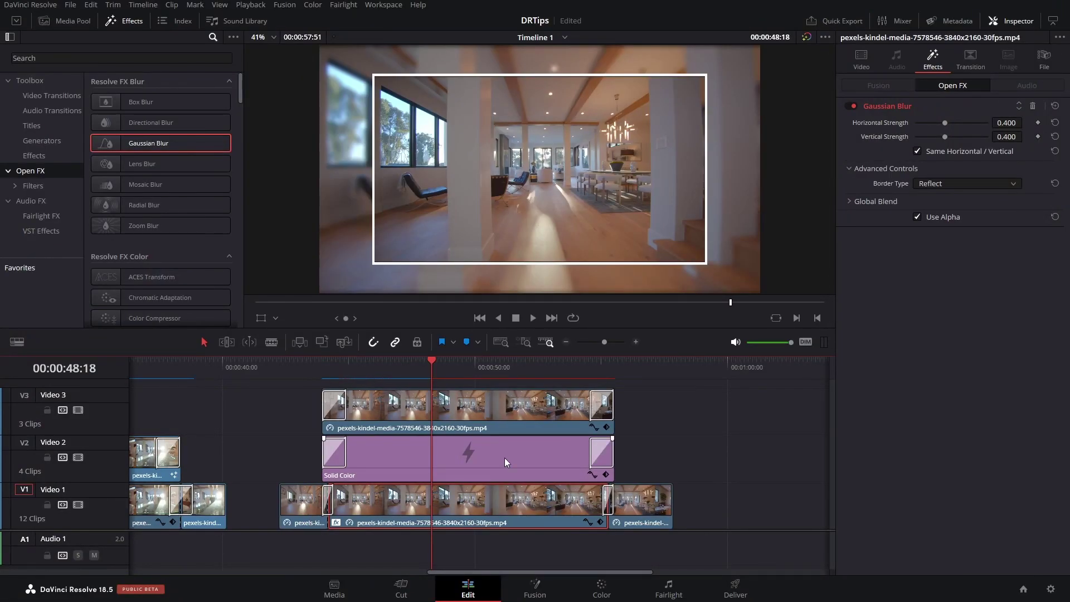
{"action": "left_click", "coordinate": [504, 457]}
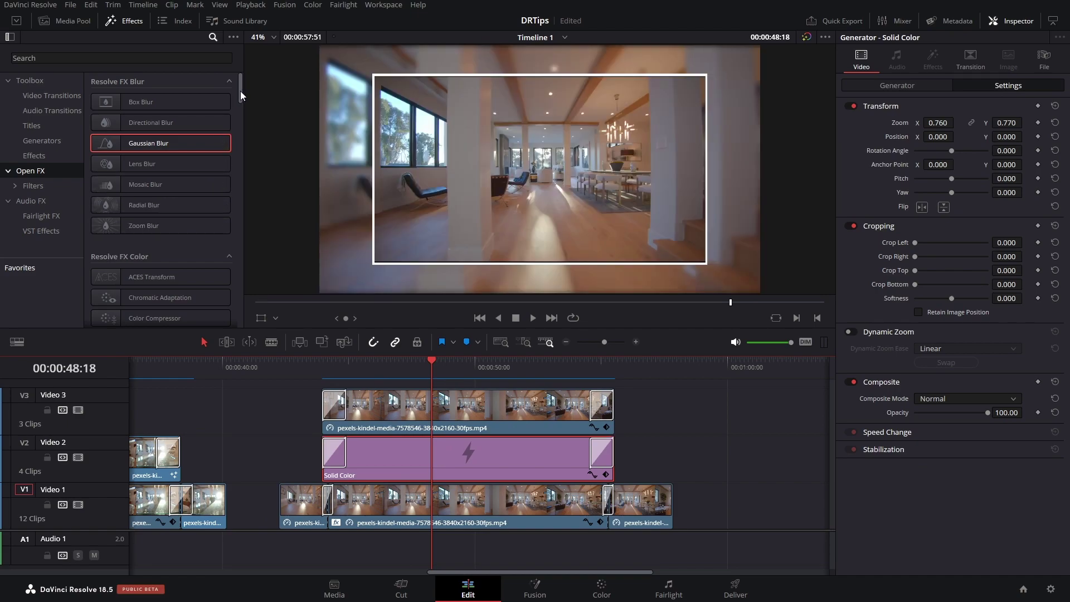
{"action": "left_click_drag", "start_coordinate": [240, 92], "coordinate": [241, 242]}
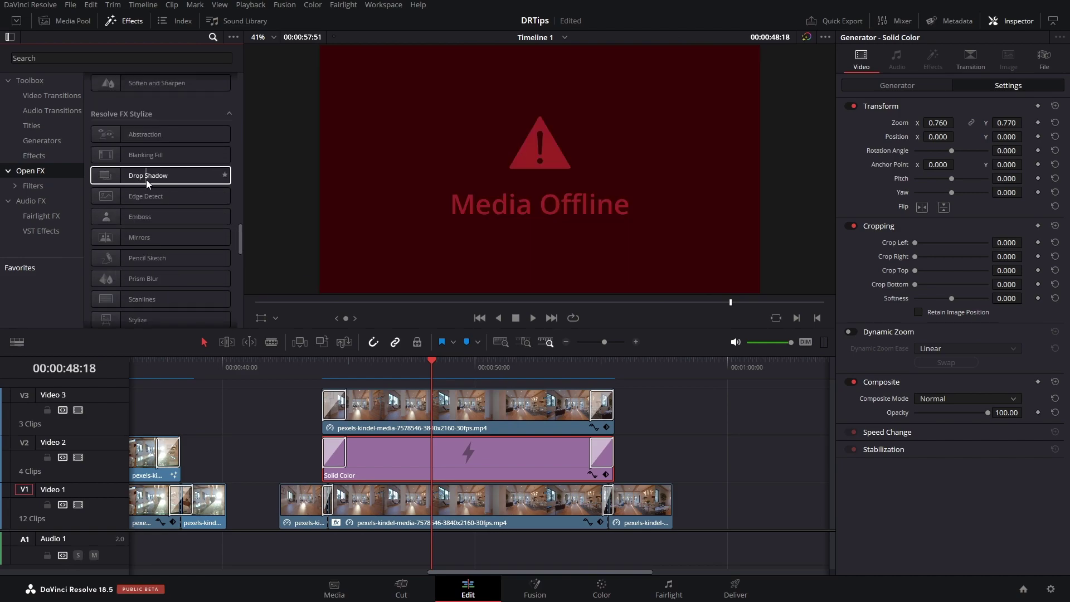
Step: Turn the white Solid Color border into Compound Clip 2 and drop a Drop Shadow onto it
{"action": "left_click_drag", "start_coordinate": [155, 175], "coordinate": [451, 449]}
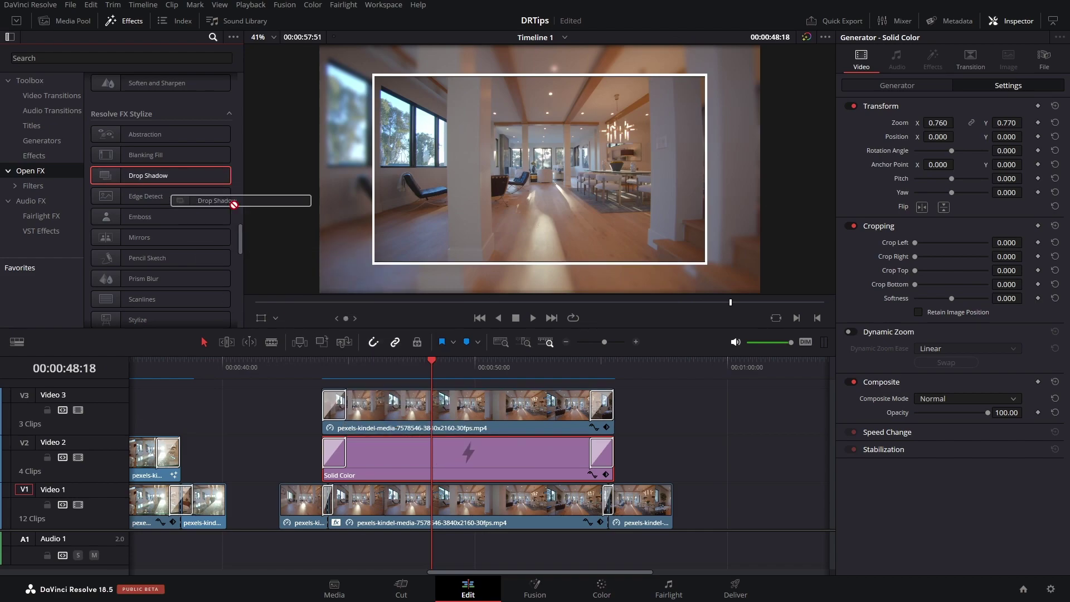
{"action": "left_click_drag", "start_coordinate": [452, 449], "coordinate": [214, 185]}
{"action": "right_click", "coordinate": [469, 453]}
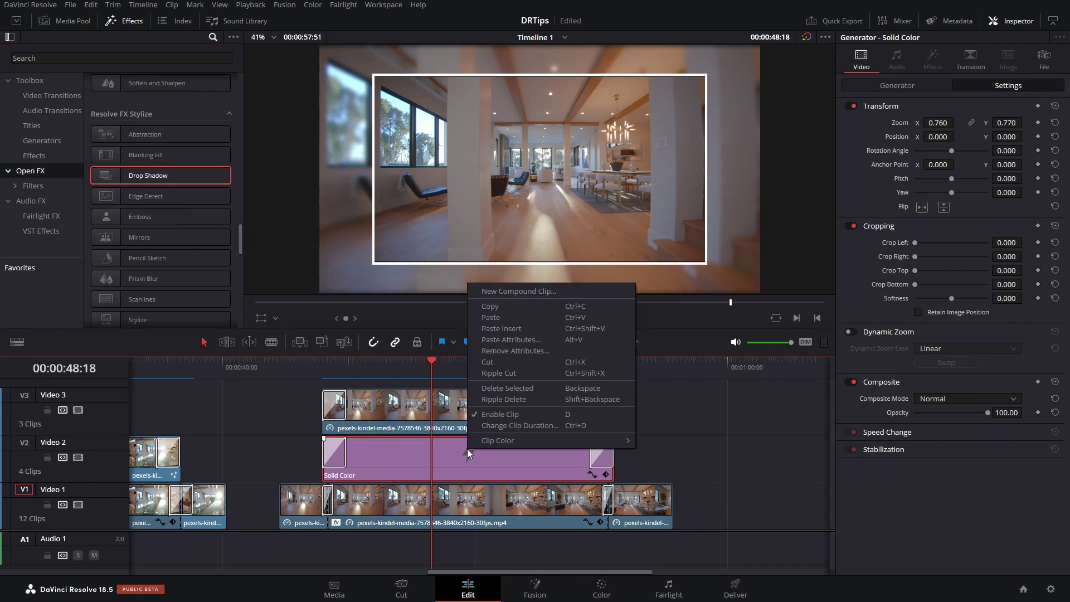
{"action": "left_click", "coordinate": [529, 290]}
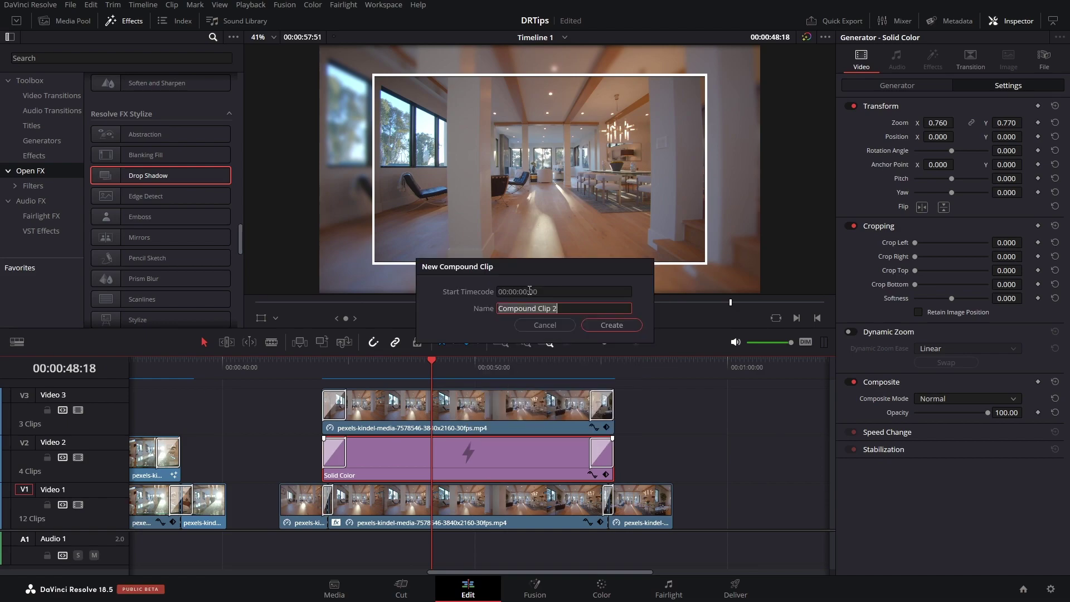
{"action": "left_click", "coordinate": [613, 325]}
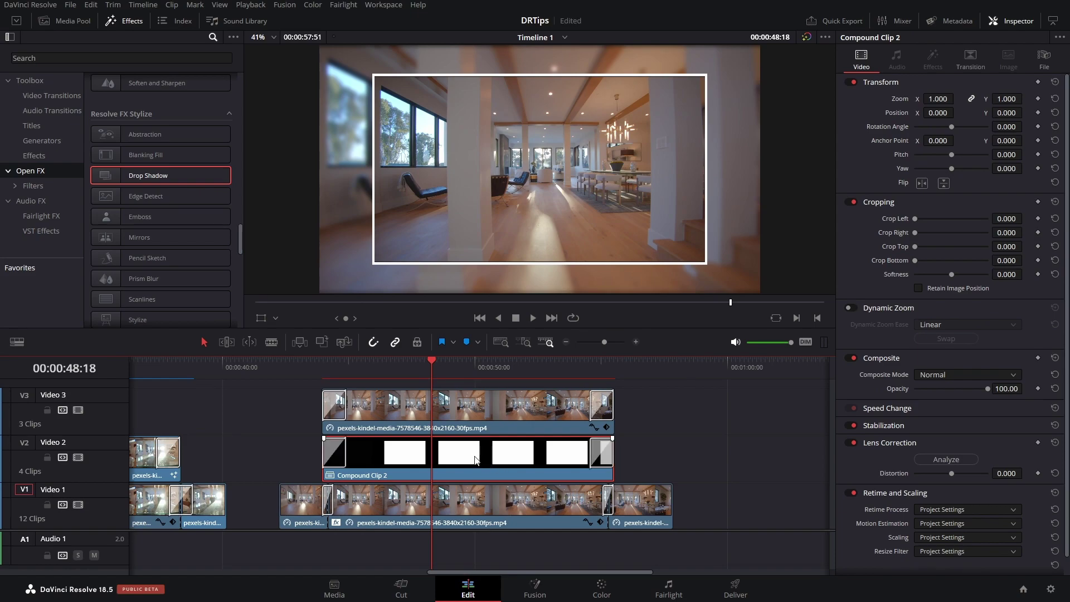
{"action": "mouse_move", "coordinate": [159, 174]}
{"action": "left_mouse_down"}
{"action": "mouse_move", "coordinate": [394, 339]}
{"action": "mouse_move", "coordinate": [452, 456]}
{"action": "left_mouse_up"}
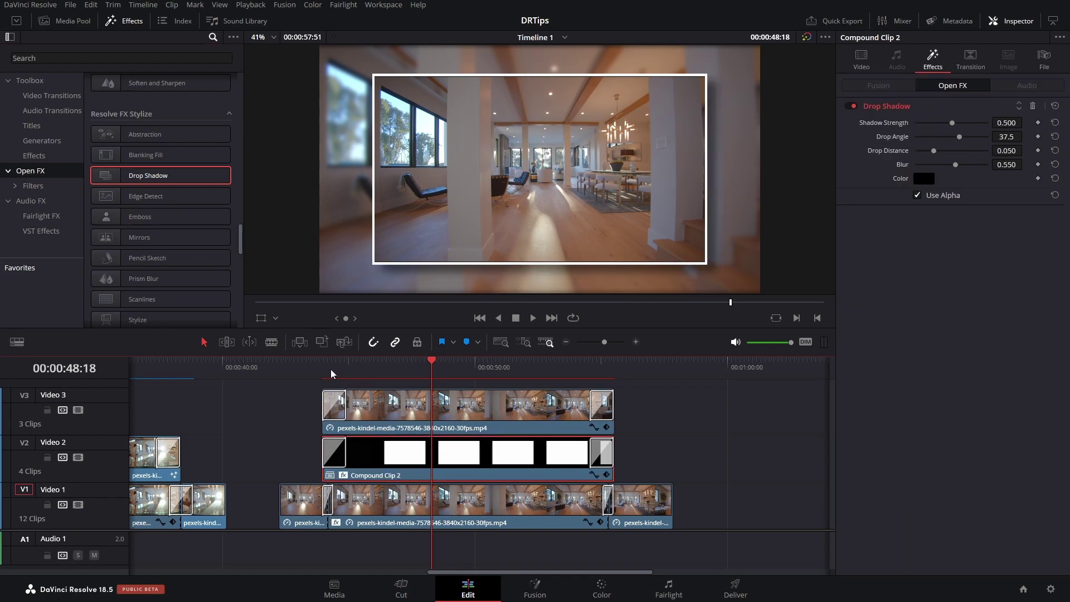
Step: Play back from before the framed clips to preview the border's drop shadow
{"action": "left_click", "coordinate": [310, 371]}
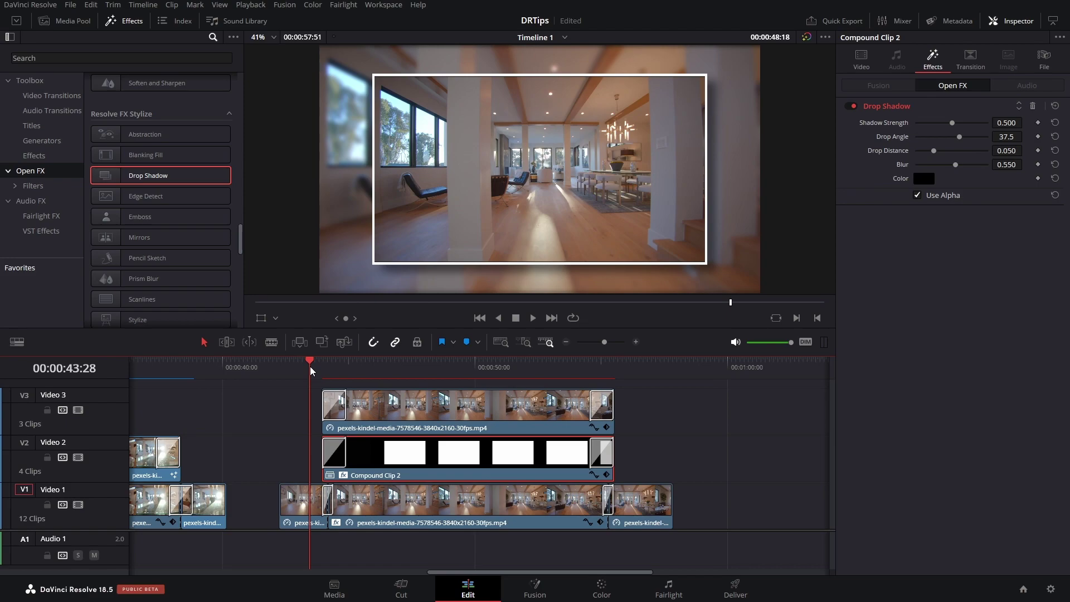
{"action": "key", "text": "space"}
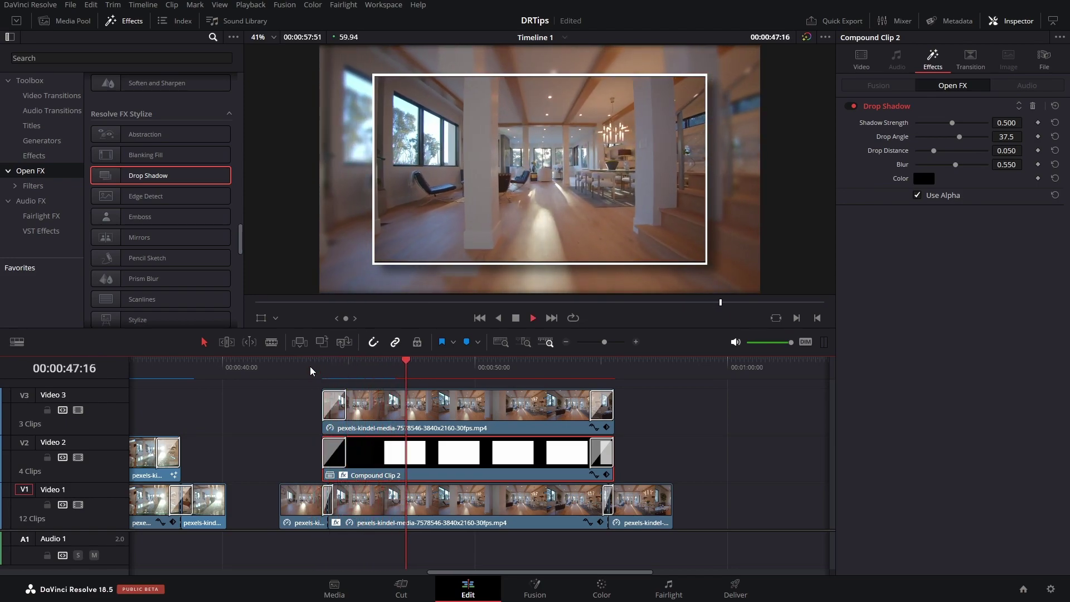
{"action": "key", "text": "space"}
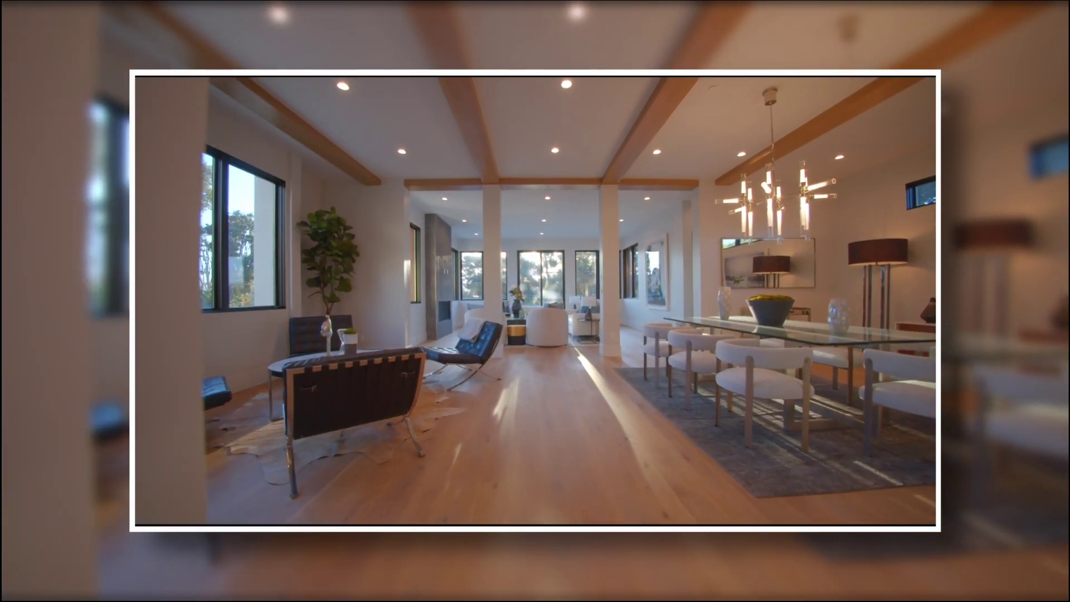
{"action": "key", "text": "Escape"}
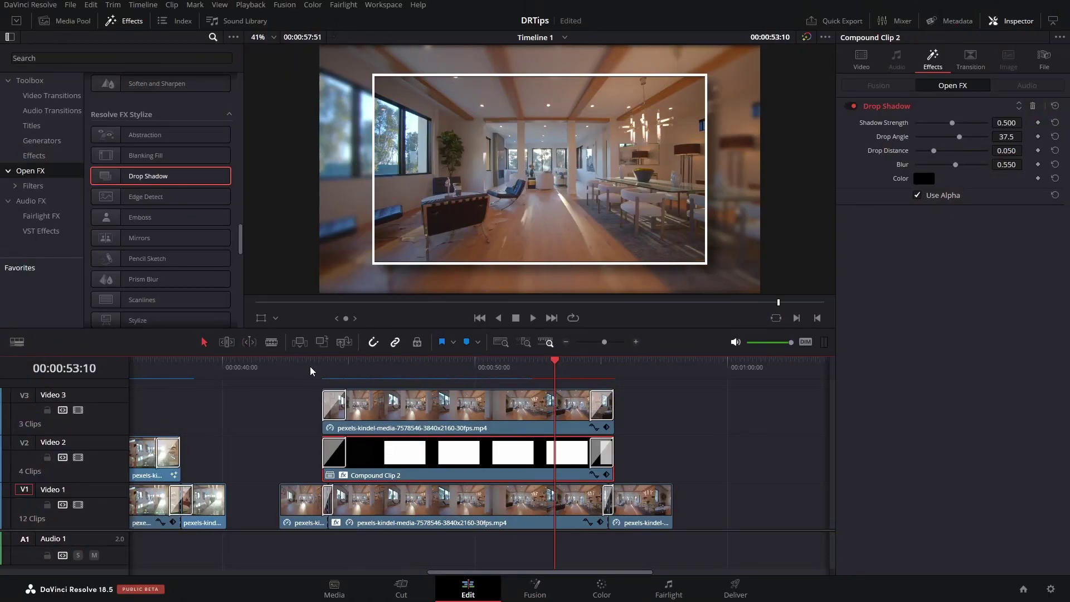
{"action": "left_click", "coordinate": [486, 519]}
Step: Tune Compound Clip 2's Drop Shadow to 132.5 angle, 0.403 blur and 0.037 distance, then preview
{"action": "left_click", "coordinate": [499, 465]}
{"action": "left_click_drag", "start_coordinate": [960, 139], "coordinate": [907, 144]}
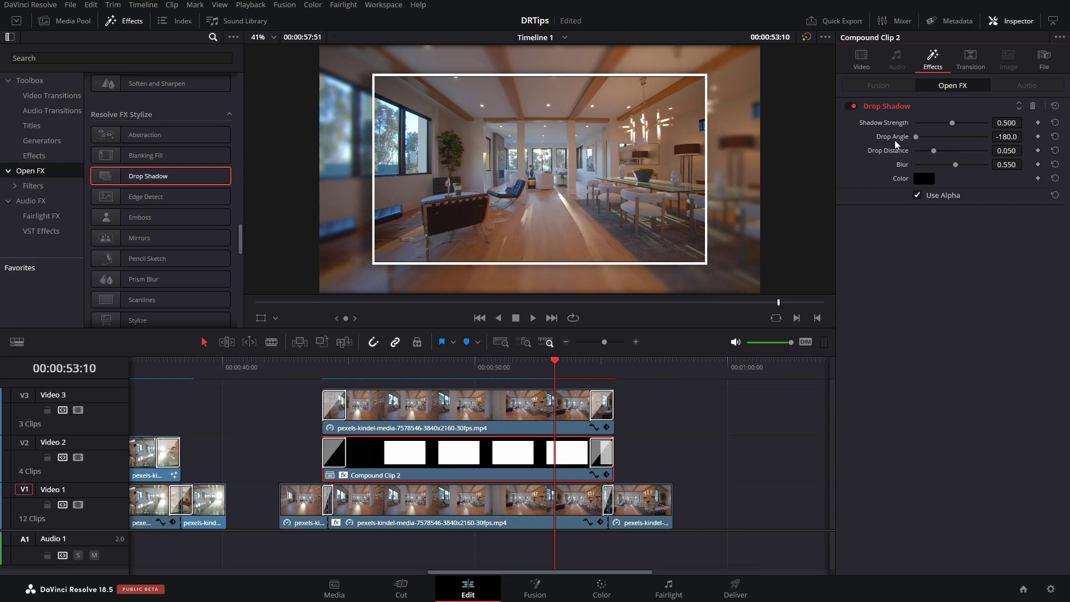
{"action": "left_click_drag", "start_coordinate": [953, 165], "coordinate": [945, 165]}
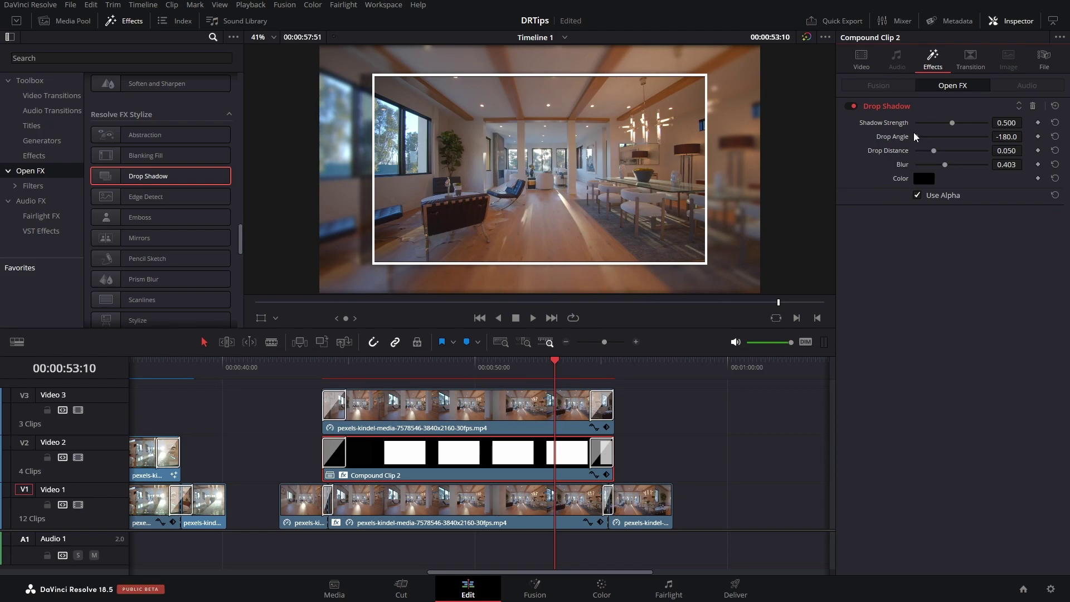
{"action": "mouse_move", "coordinate": [915, 136]}
{"action": "left_mouse_down"}
{"action": "mouse_move", "coordinate": [980, 151]}
{"action": "mouse_move", "coordinate": [936, 123]}
{"action": "left_mouse_up"}
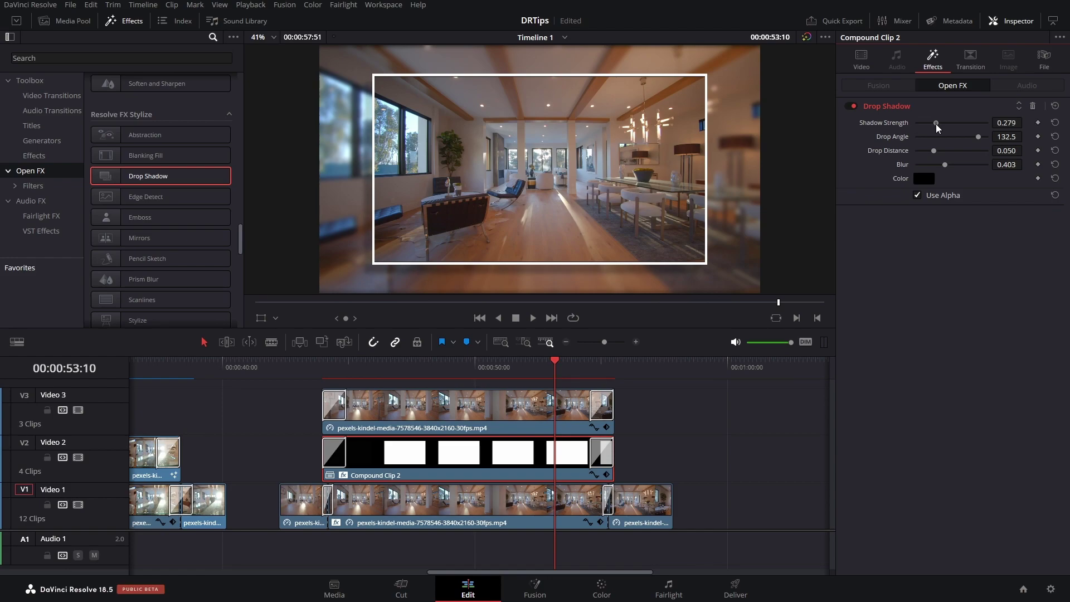
{"action": "left_click_drag", "start_coordinate": [934, 154], "coordinate": [930, 152]}
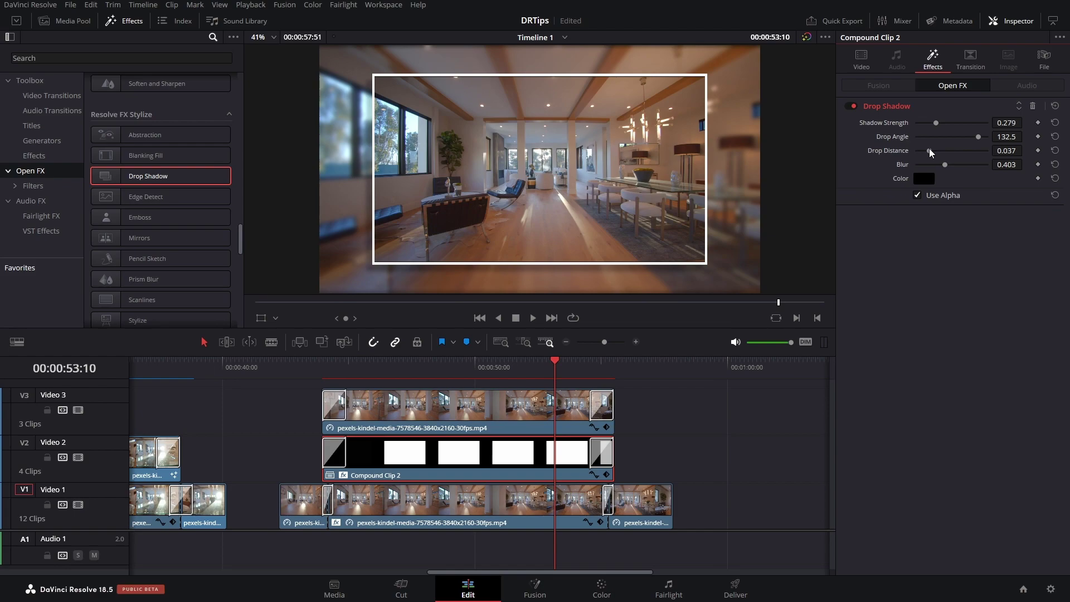
{"action": "left_click", "coordinate": [310, 376]}
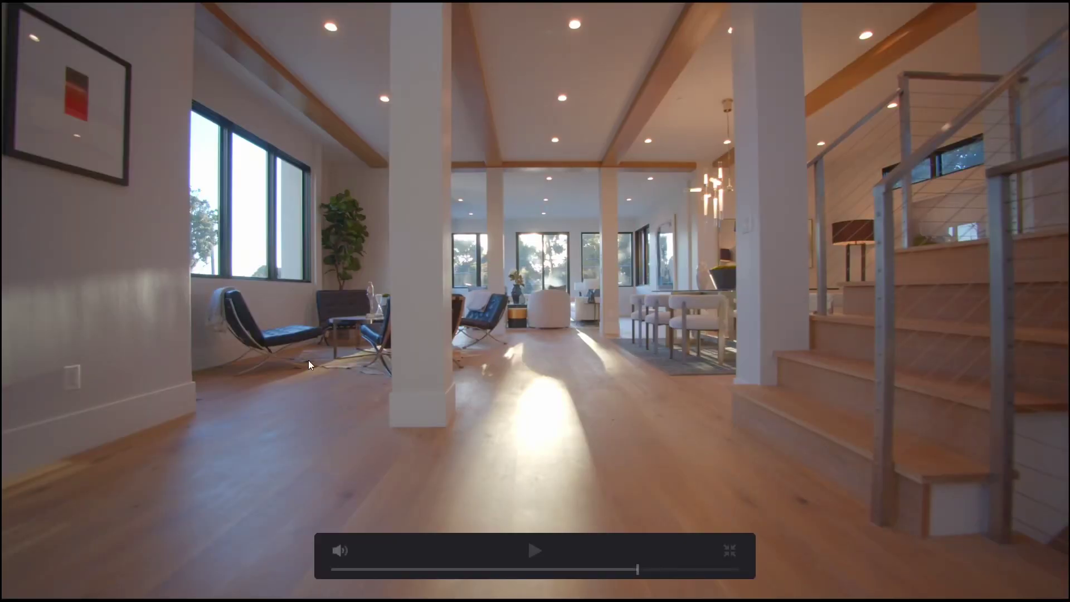
{"action": "key", "text": "space"}
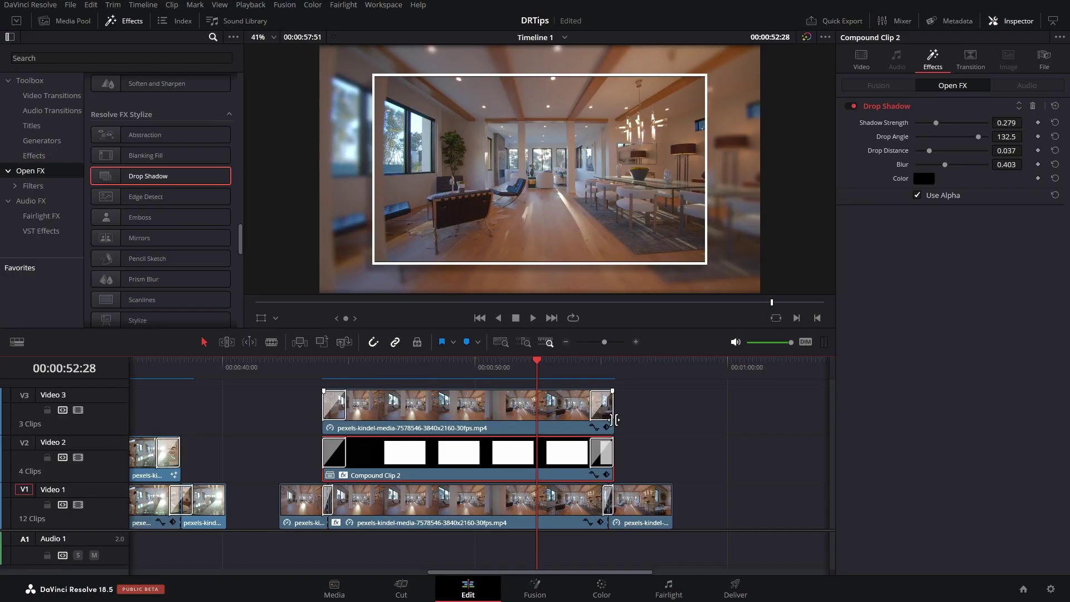
Step: Try lower Composite Opacity values on the border clip with full-screen previews, then restore 100
{"action": "left_click", "coordinate": [862, 60]}
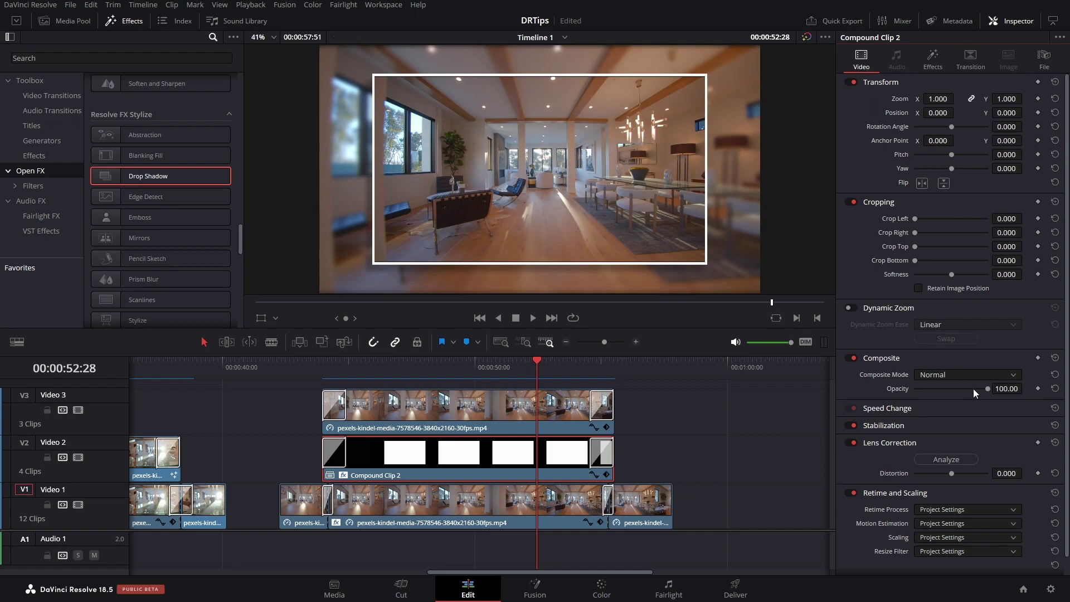
{"action": "mouse_move", "coordinate": [987, 388]}
{"action": "left_mouse_down"}
{"action": "mouse_move", "coordinate": [936, 390]}
{"action": "mouse_move", "coordinate": [945, 390]}
{"action": "left_mouse_up"}
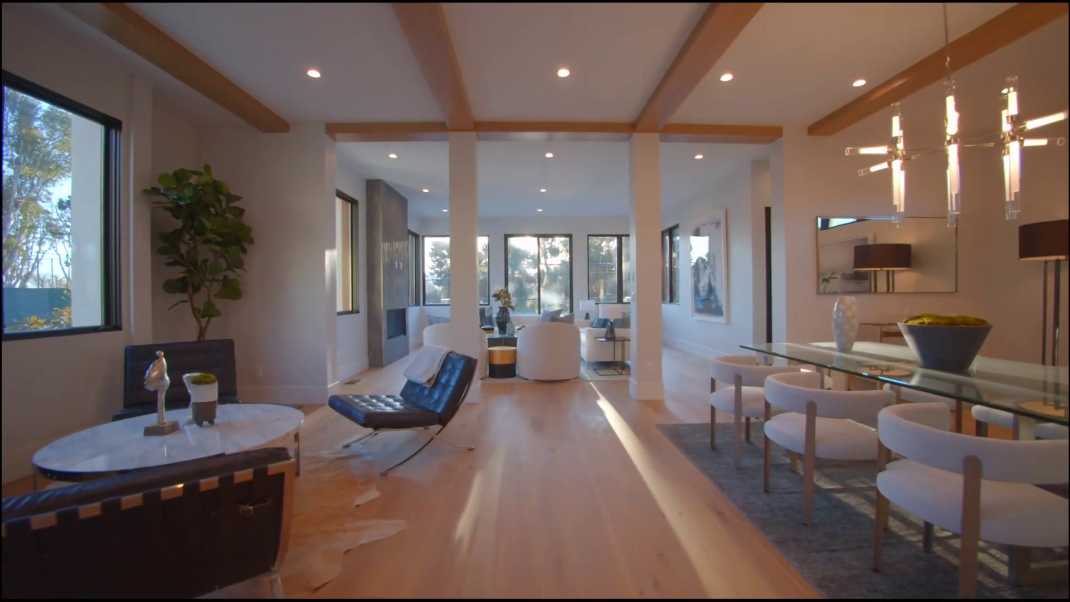
{"action": "key", "text": "Escape"}
{"action": "left_click", "coordinate": [350, 369]}
{"action": "key", "text": "space"}
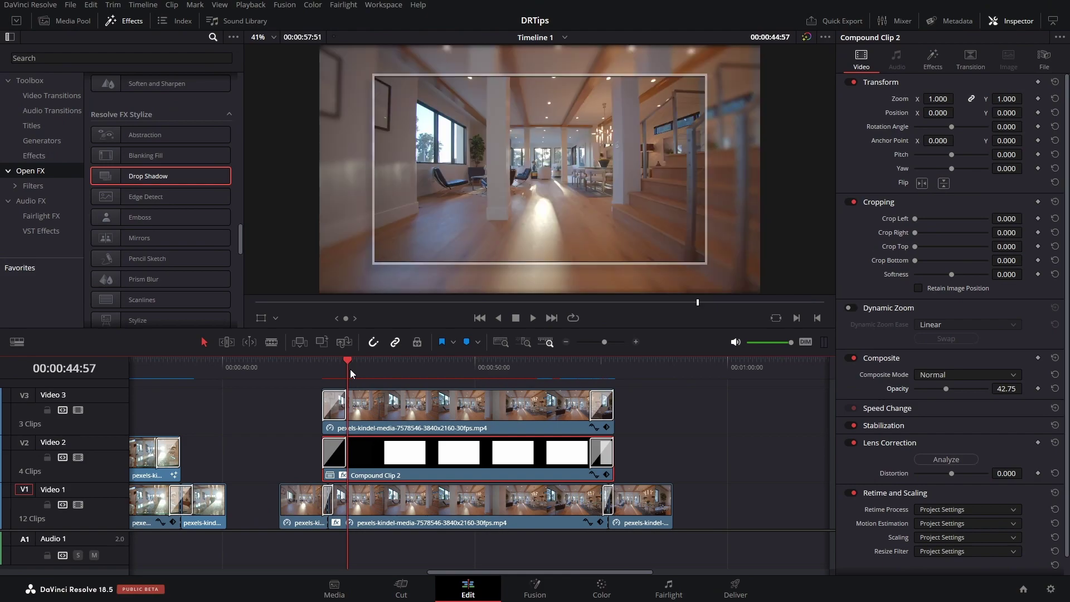
{"action": "key", "text": "ctrl+f"}
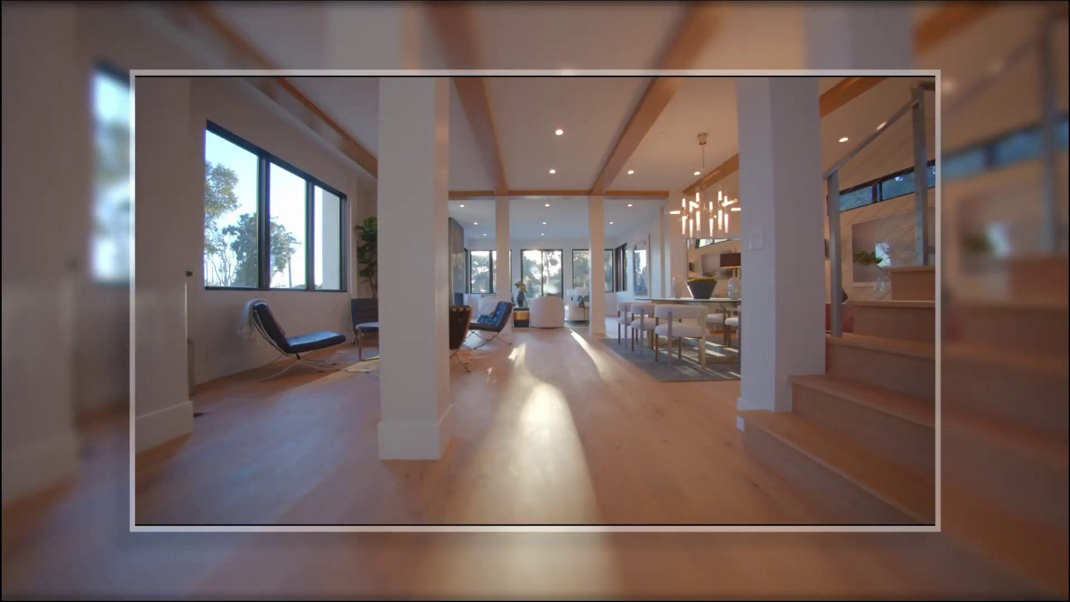
{"action": "key", "text": "Escape"}
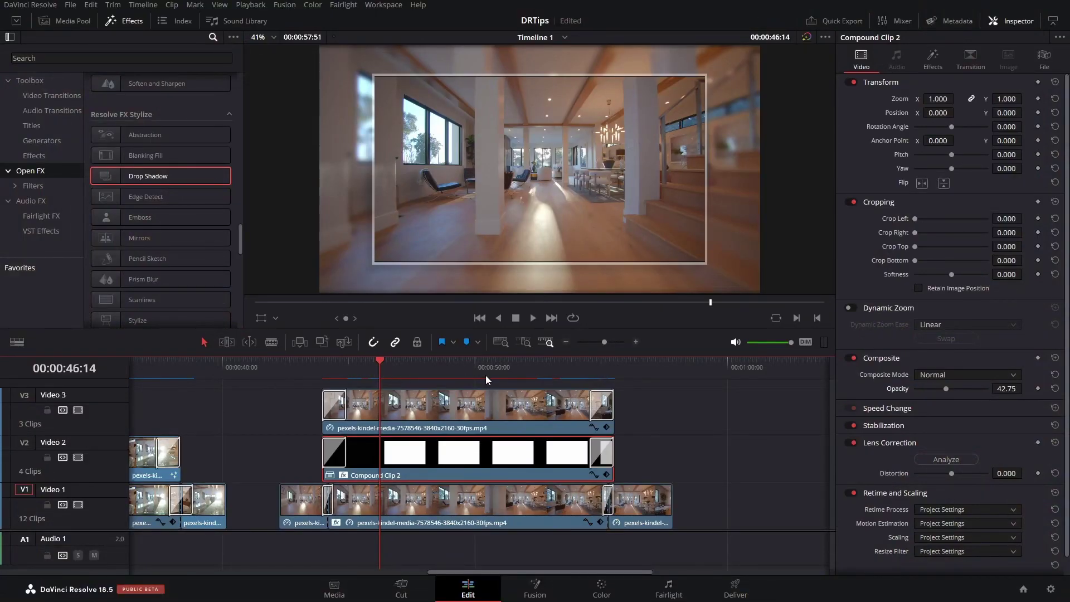
{"action": "left_click_drag", "start_coordinate": [947, 389], "coordinate": [931, 389]}
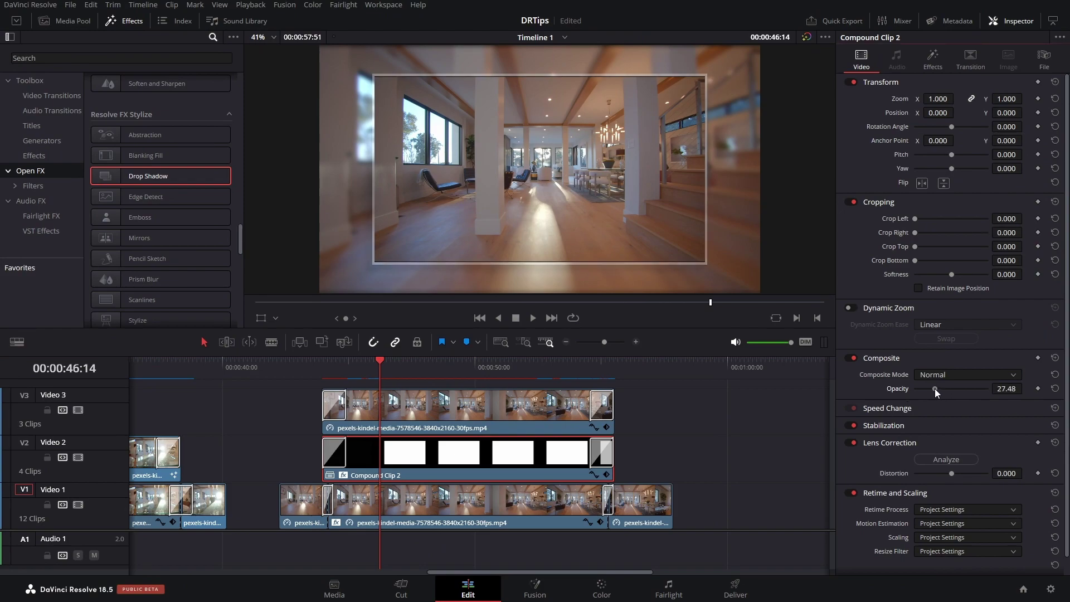
{"action": "key", "text": "ctrl+f"}
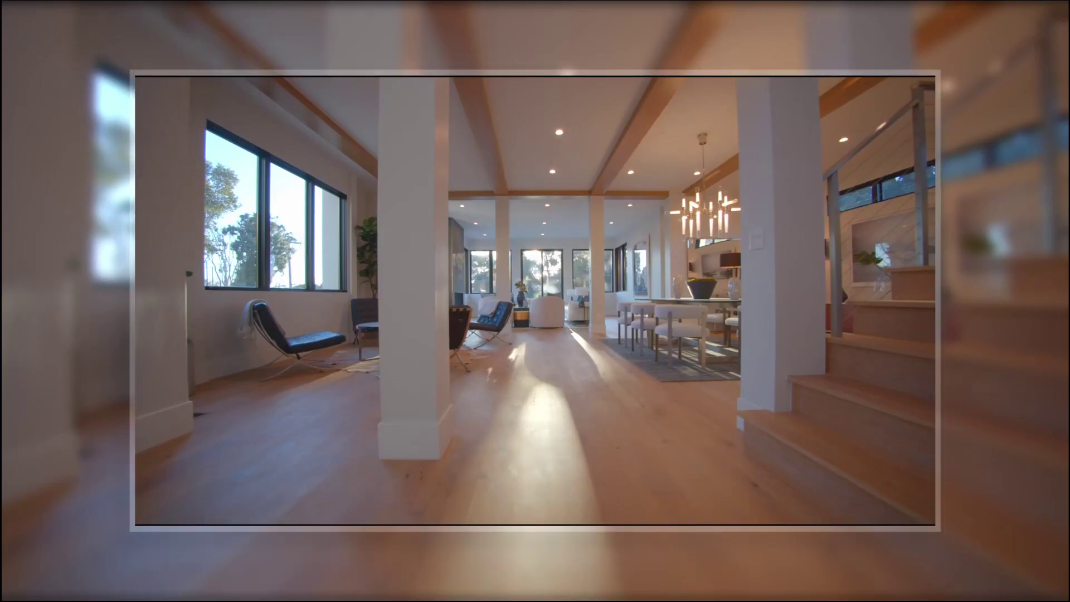
{"action": "key", "text": "Escape"}
{"action": "left_click_drag", "start_coordinate": [931, 389], "coordinate": [1005, 388]}
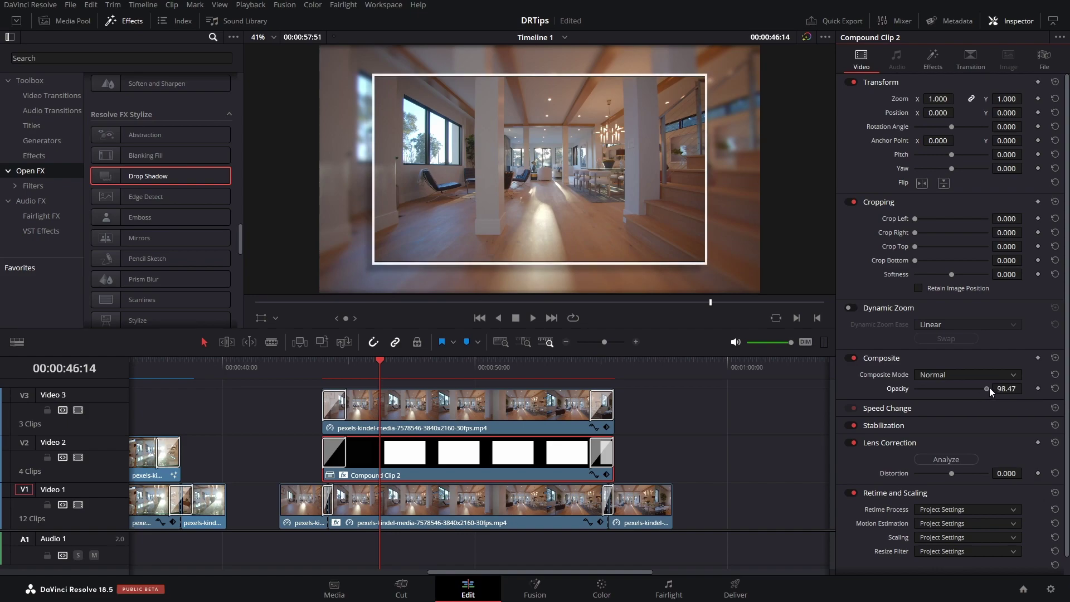
Step: Compare blend modes on the border clip and set its Composite Mode to Overlay
{"action": "left_click", "coordinate": [960, 373]}
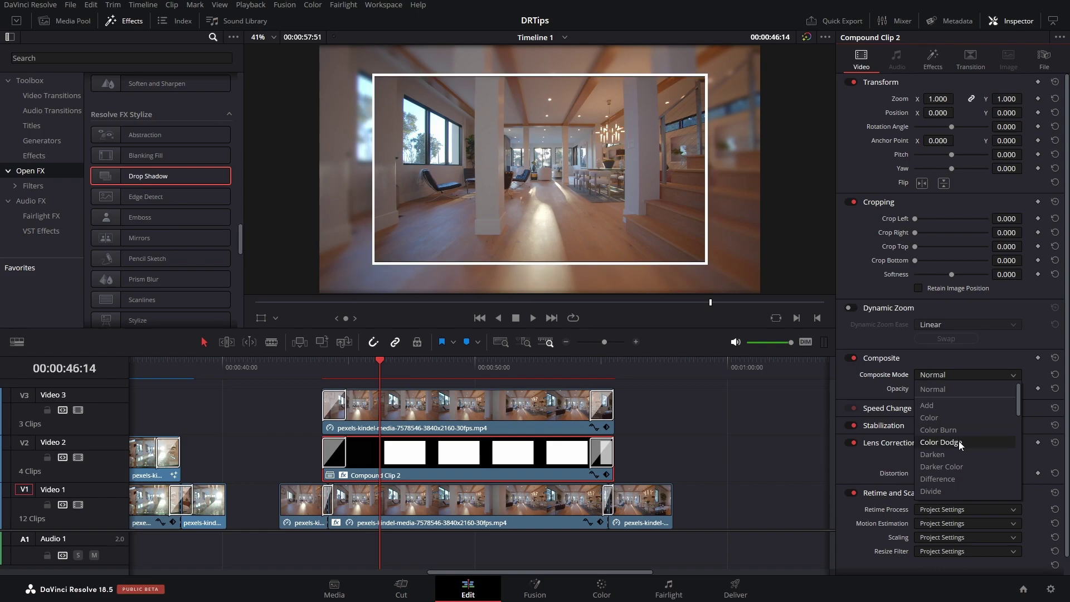
{"action": "scroll", "coordinate": [958, 441], "scroll_direction": "down", "scroll_amount": 1}
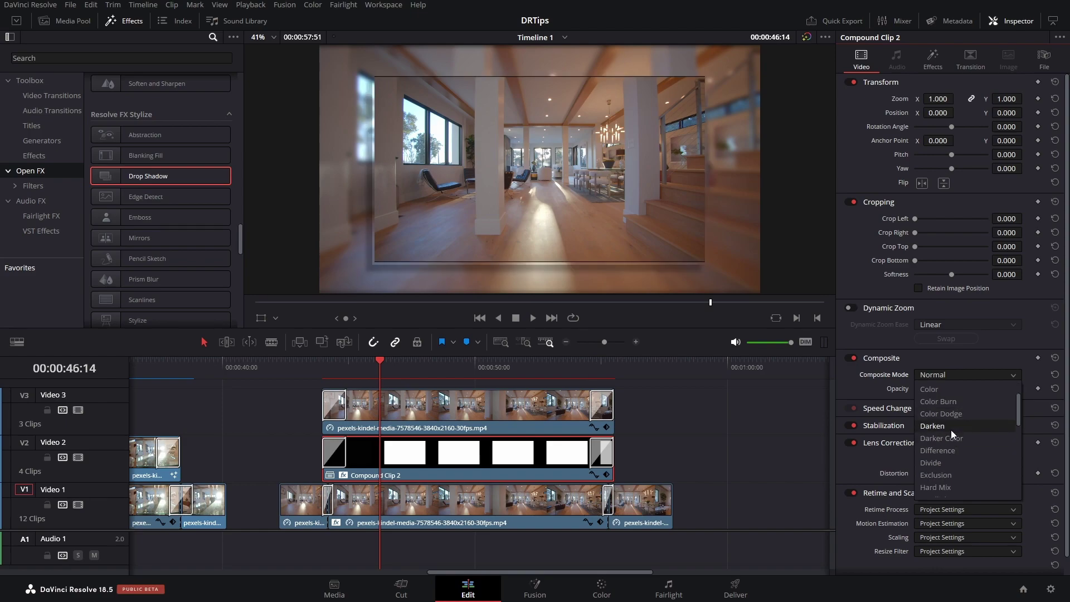
{"action": "key", "text": "Down"}
{"action": "key", "text": "Down"}
{"action": "key", "text": "Down"}
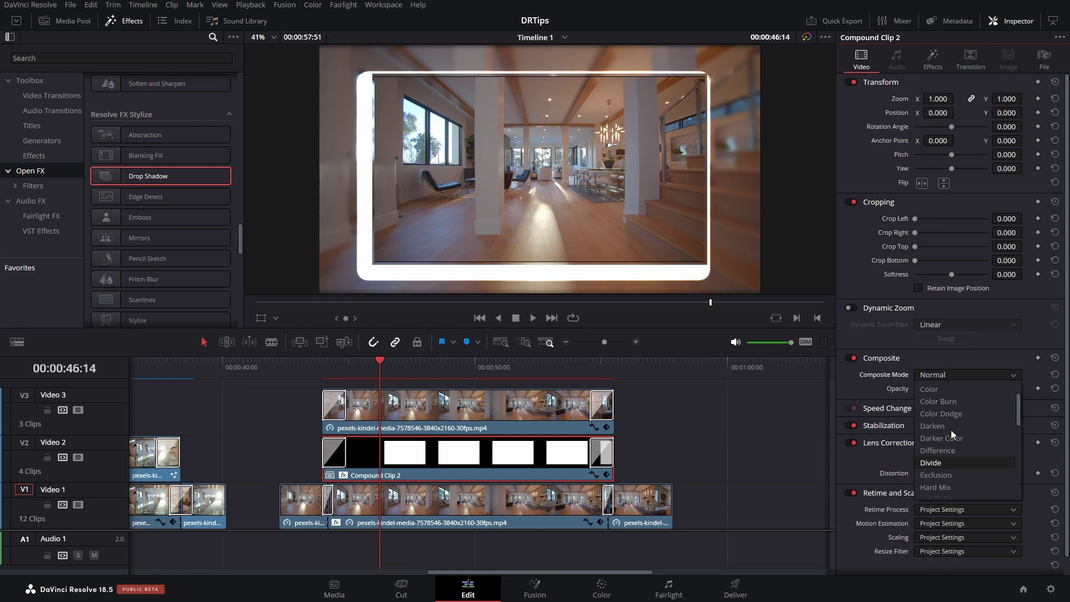
{"action": "key", "text": "Down"}
{"action": "key", "text": "Down"}
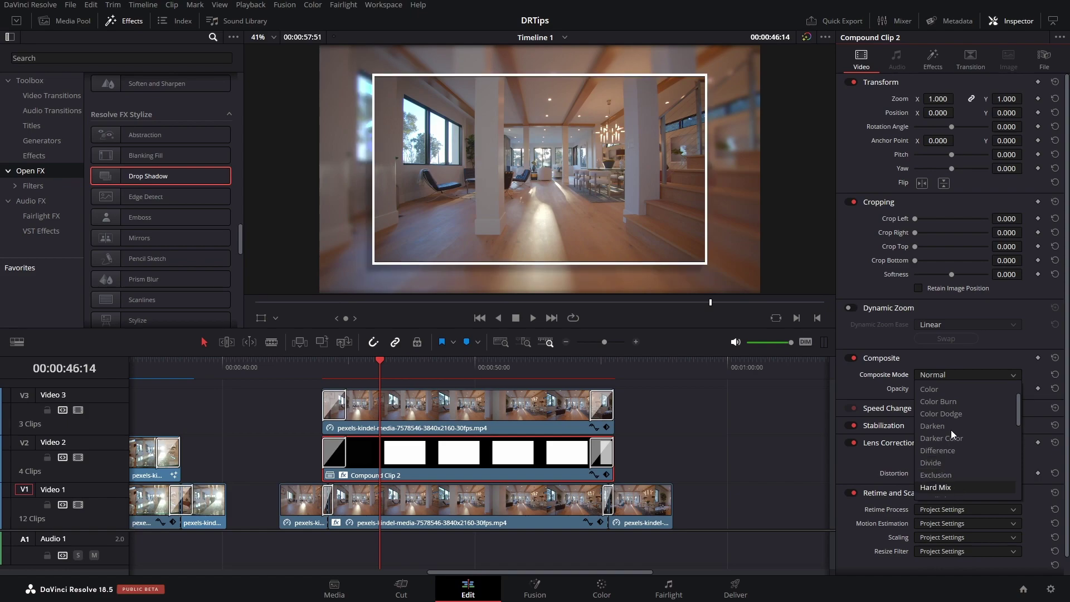
{"action": "key", "text": "Down"}
{"action": "key", "text": "Down"}
{"action": "key", "text": "Down"}
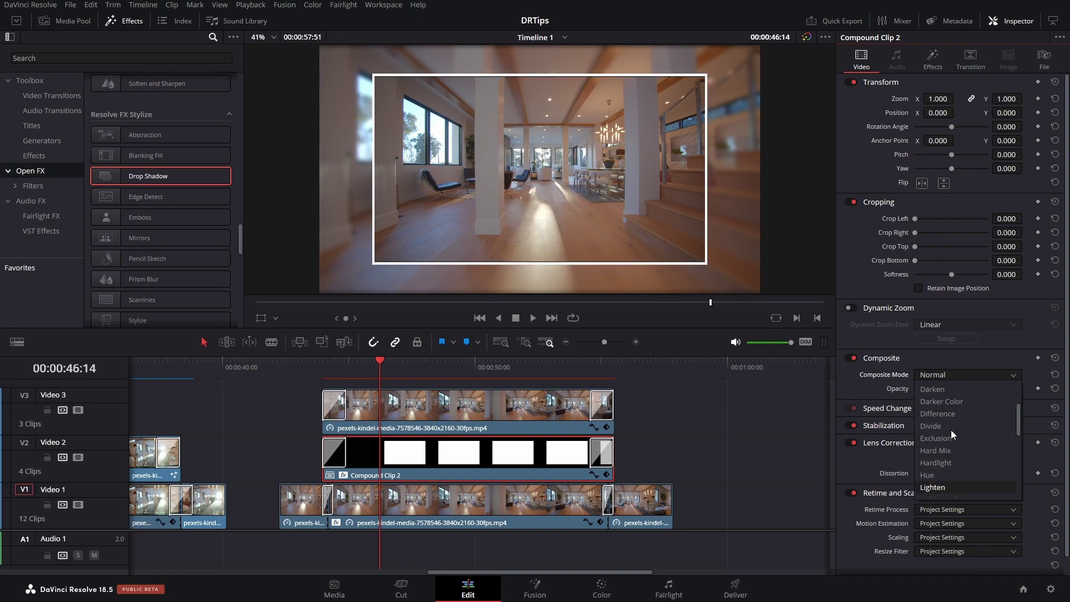
{"action": "key", "text": "Down"}
{"action": "key", "text": "Down"}
{"action": "key", "text": "Down"}
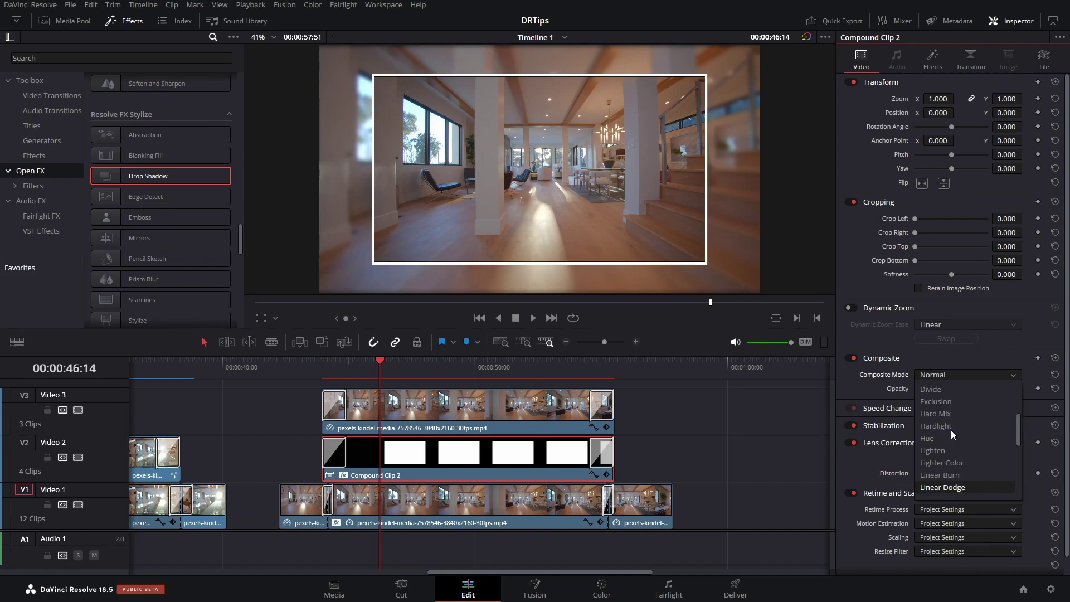
{"action": "key", "text": "Down"}
{"action": "key", "text": "Down"}
{"action": "key", "text": "Down"}
{"action": "key", "text": "Down"}
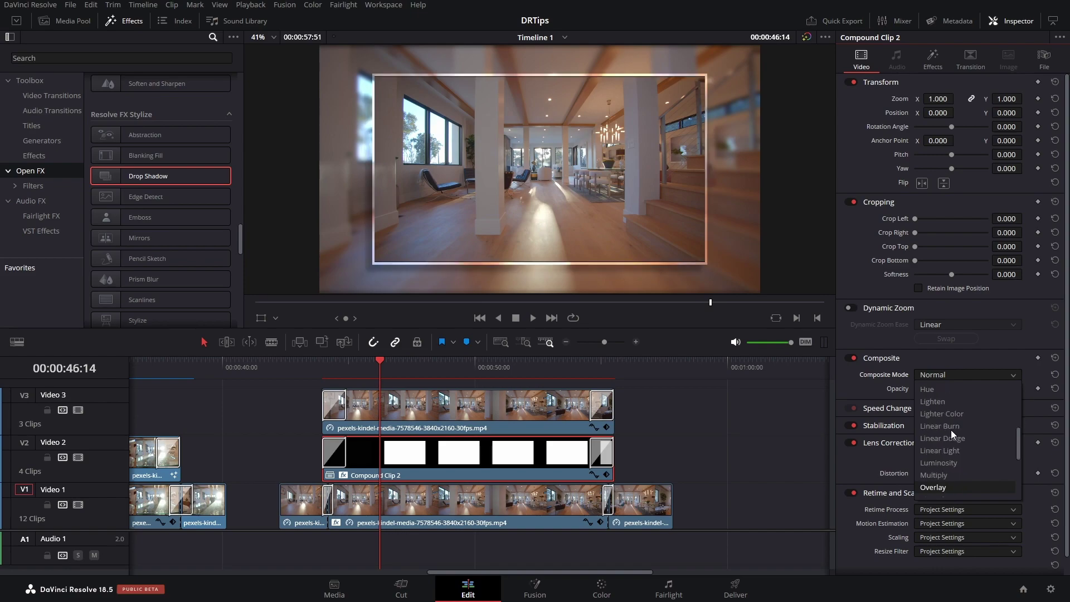
{"action": "left_click", "coordinate": [958, 486]}
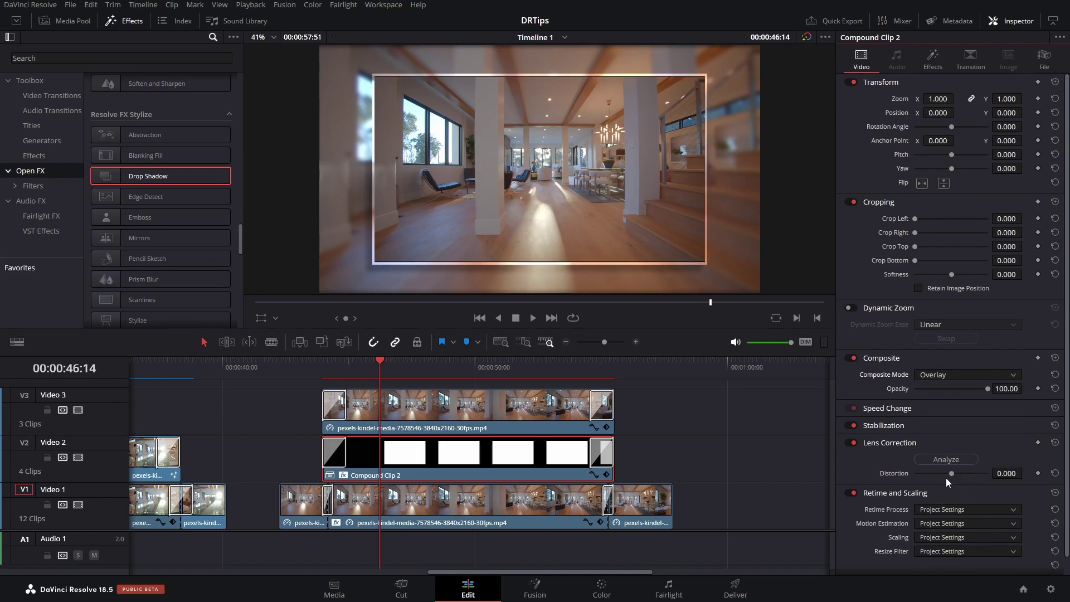
{"action": "left_click", "coordinate": [320, 375]}
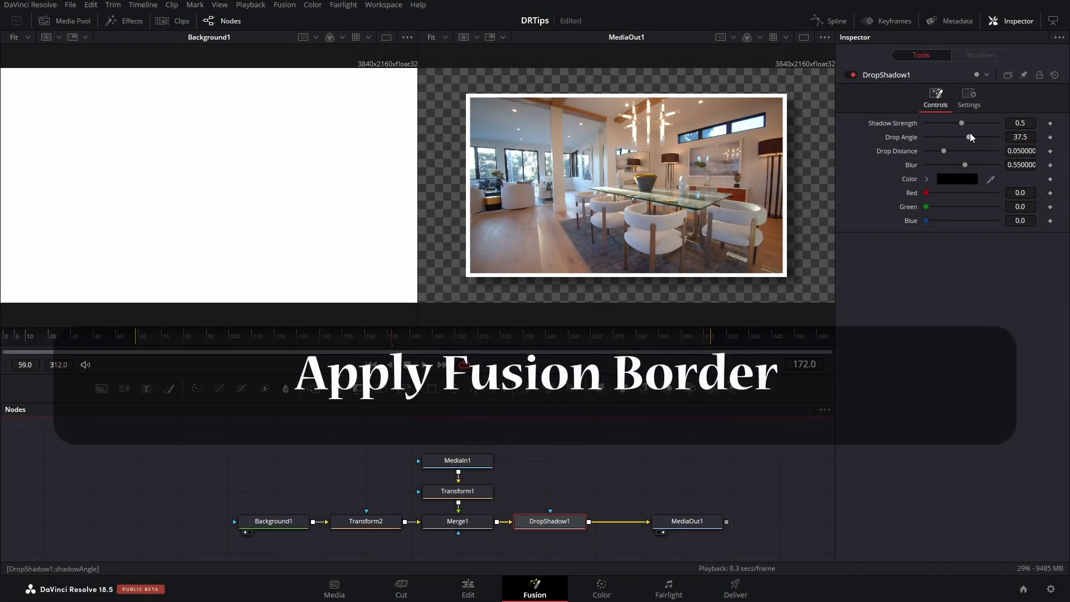
Step: Swing DropShadow1's Drop Angle round to -180.0 in the Fusion Inspector
{"action": "mouse_move", "coordinate": [969, 137]}
{"action": "left_mouse_down"}
{"action": "mouse_move", "coordinate": [916, 140]}
{"action": "mouse_move", "coordinate": [929, 153]}
{"action": "left_mouse_up"}
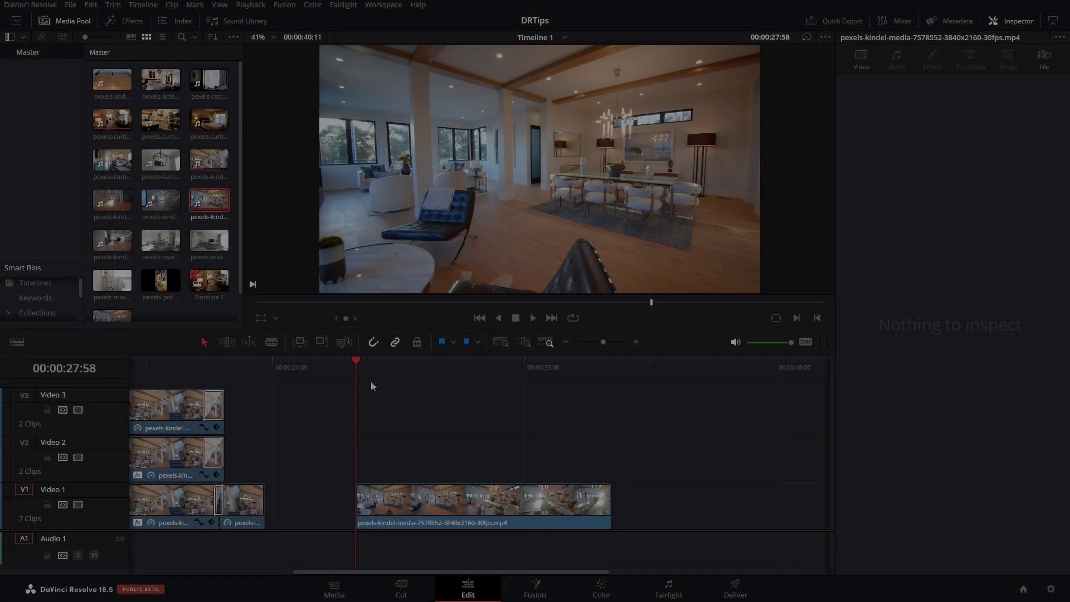
Step: Blade the long Video 1 clip at the playhead
{"action": "left_click_drag", "start_coordinate": [371, 363], "coordinate": [397, 370]}
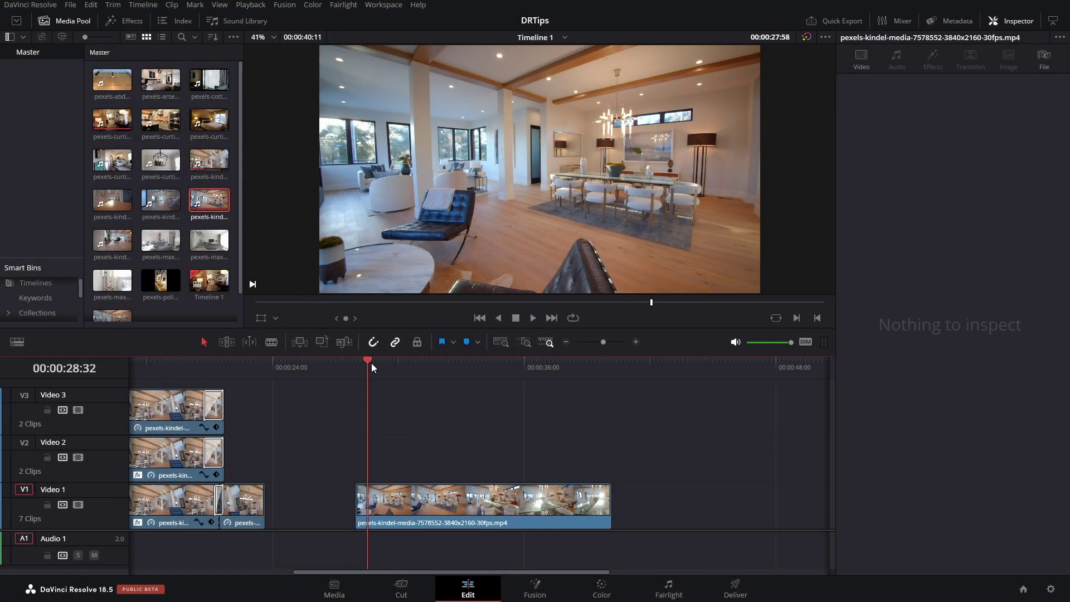
{"action": "left_click", "coordinate": [434, 513]}
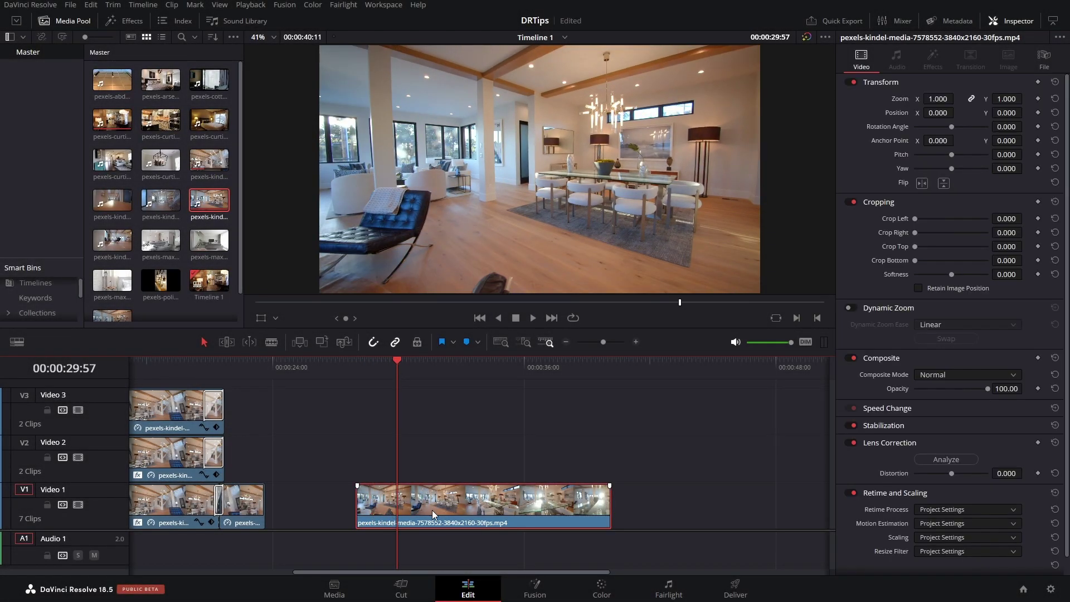
{"action": "key", "text": "ctrl+b"}
{"action": "left_click_drag", "start_coordinate": [594, 365], "coordinate": [574, 365]}
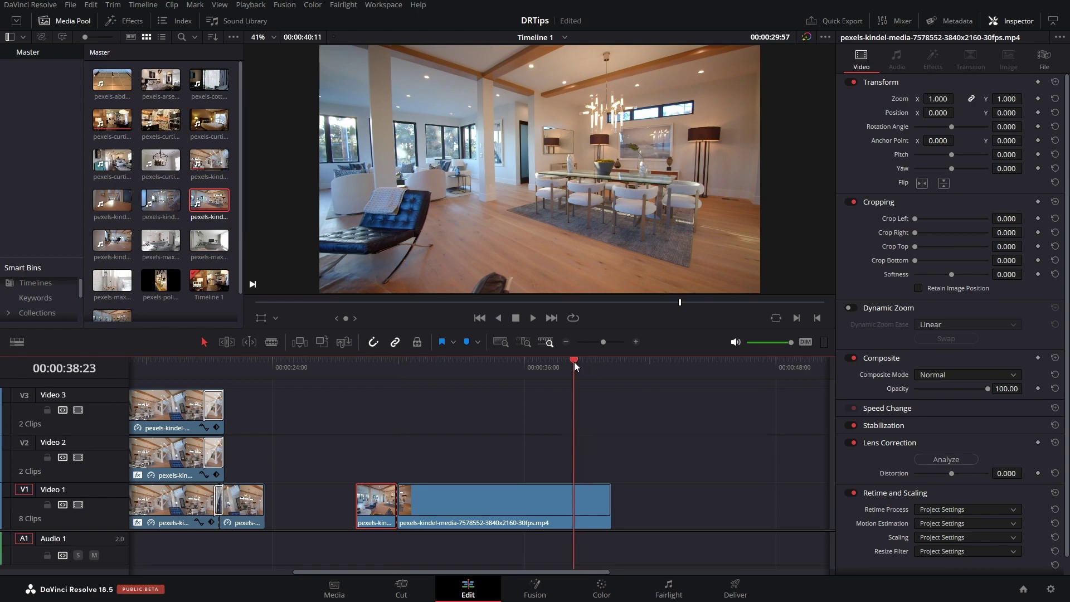
{"action": "left_click", "coordinate": [513, 498]}
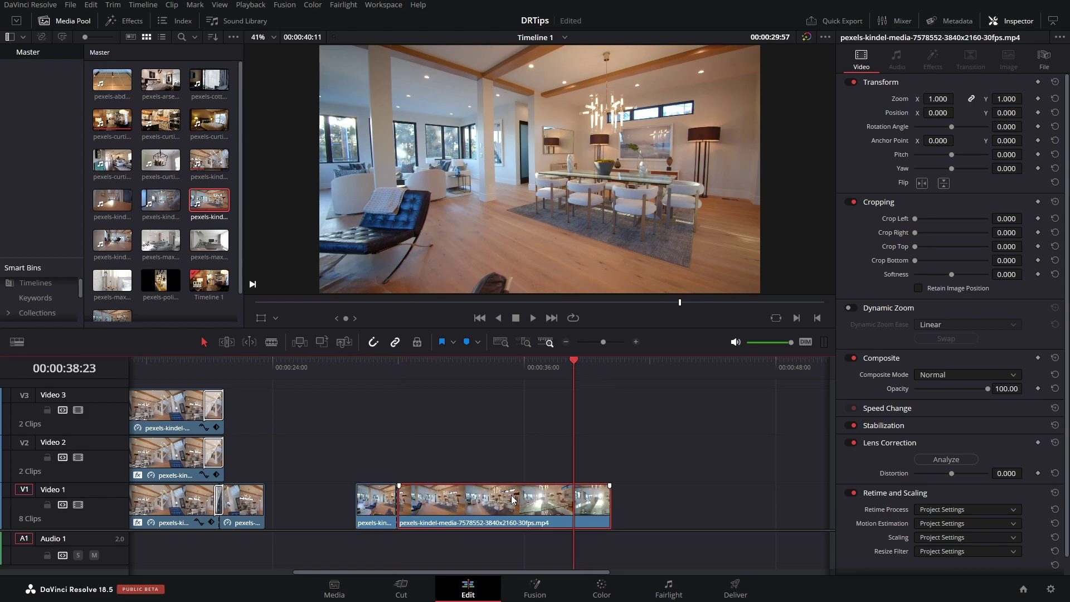
{"action": "scroll", "coordinate": [442, 505], "scroll_direction": "up", "scroll_amount": 1}
{"action": "scroll", "coordinate": [440, 505], "scroll_direction": "left", "scroll_amount": 3}
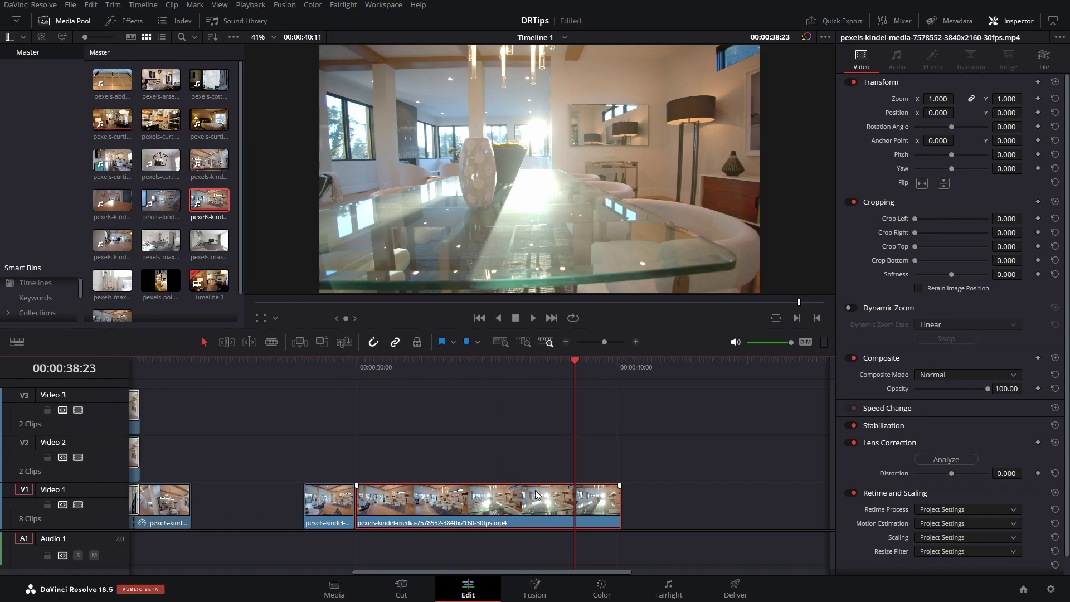
{"action": "left_click", "coordinate": [523, 459]}
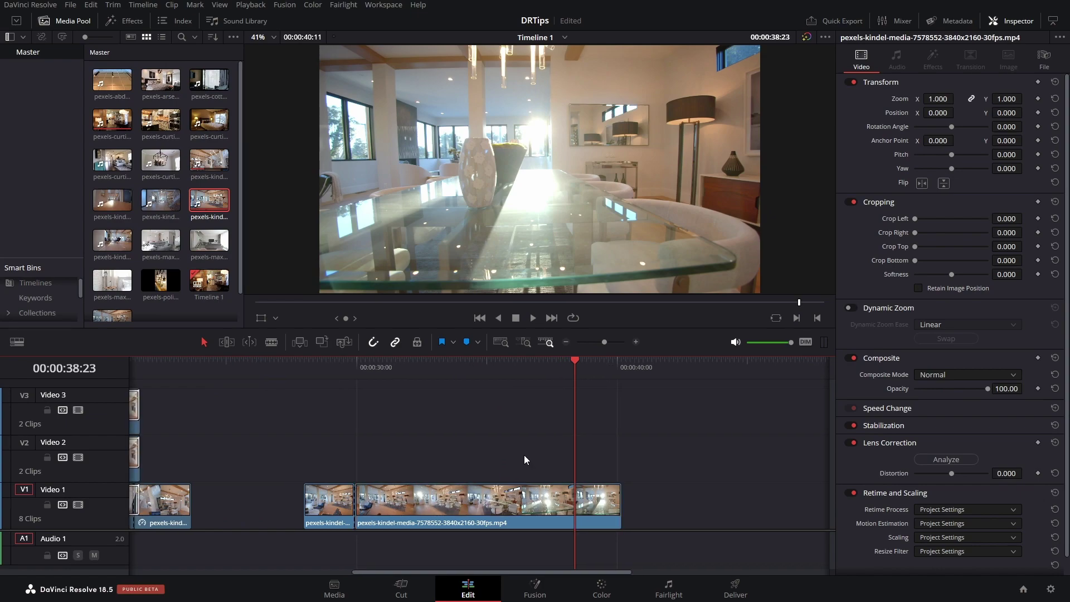
Step: Add Cross Dissolves at two Video 1 edit points, cutting the clip once more
{"action": "right_click", "coordinate": [356, 500]}
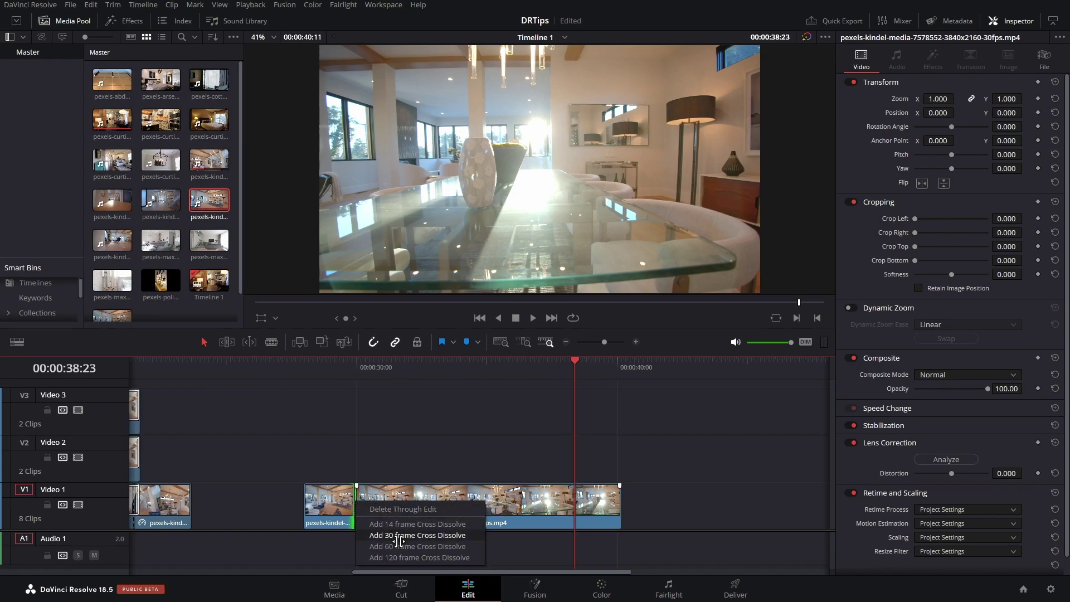
{"action": "left_click", "coordinate": [399, 536]}
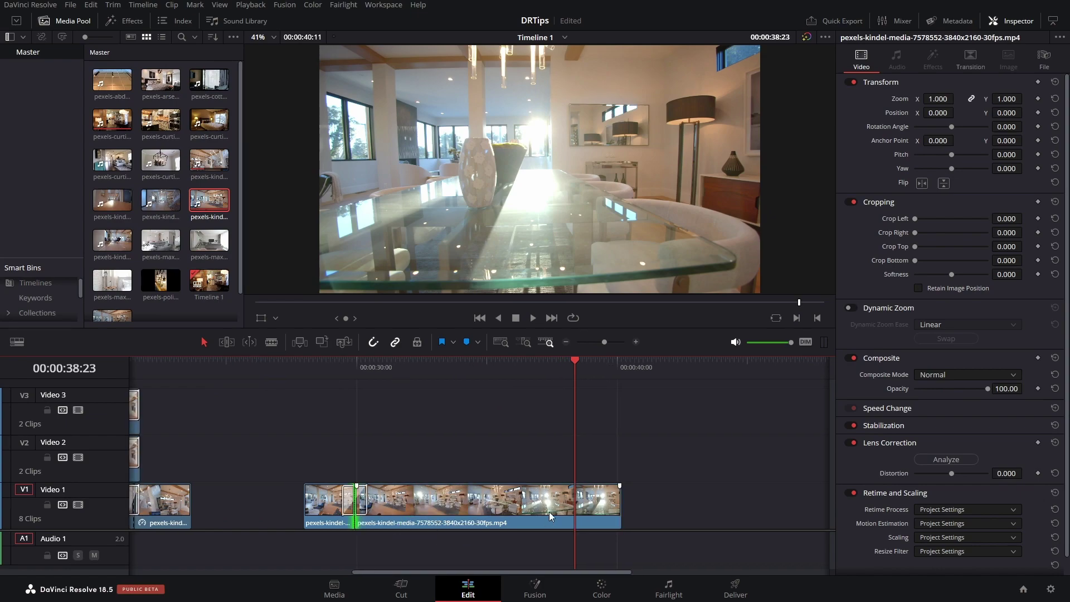
{"action": "key", "text": "ctrl+b"}
{"action": "right_click", "coordinate": [576, 498]}
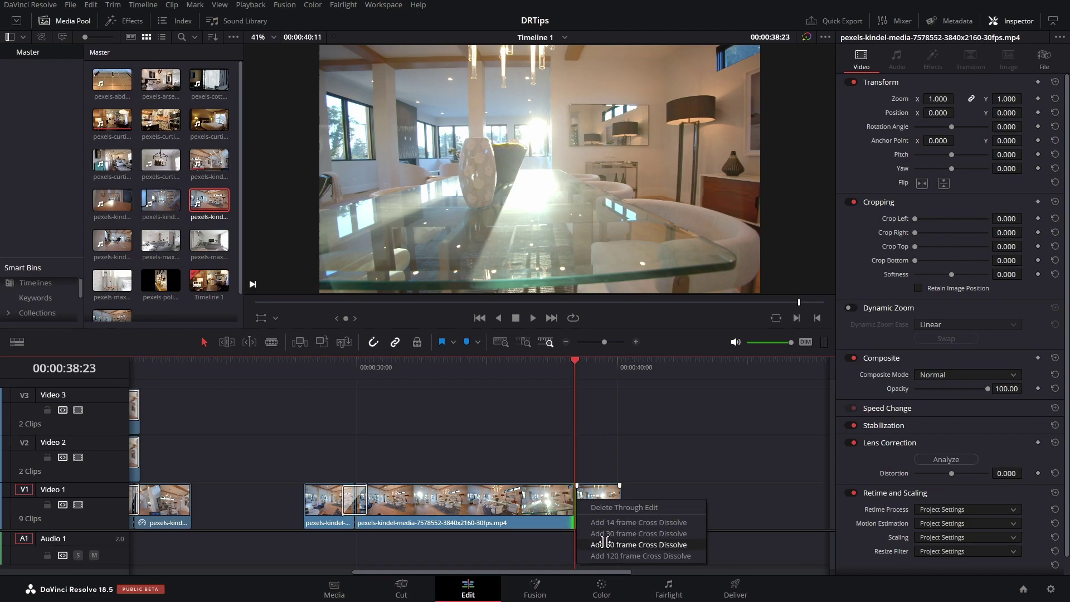
{"action": "left_click", "coordinate": [607, 545]}
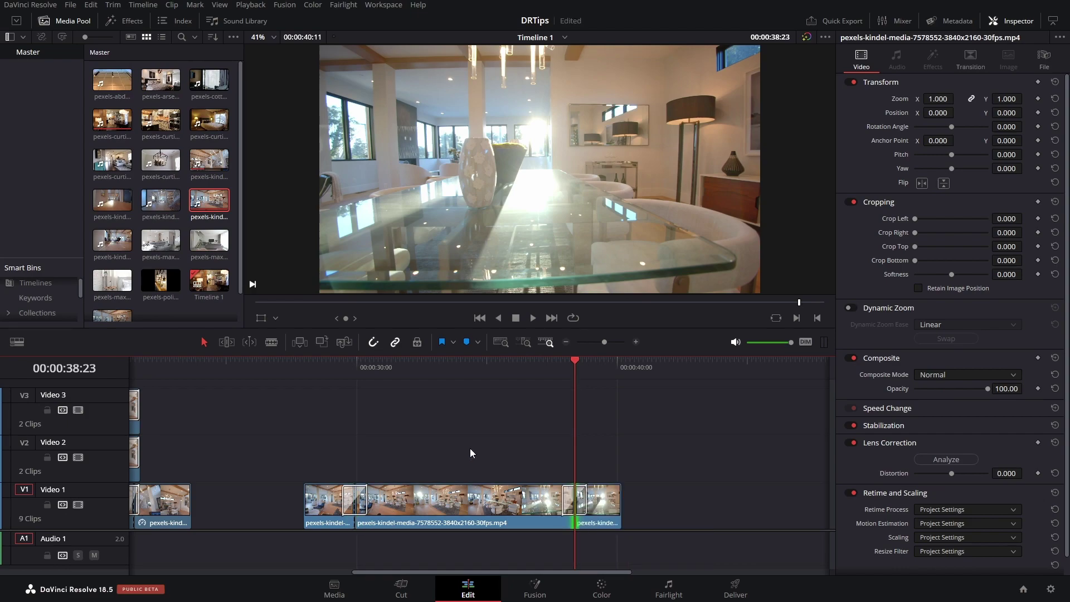
Step: Alt-drag a copy of the clip onto Video 2, play it back and save the project
{"action": "key", "text": "Up"}
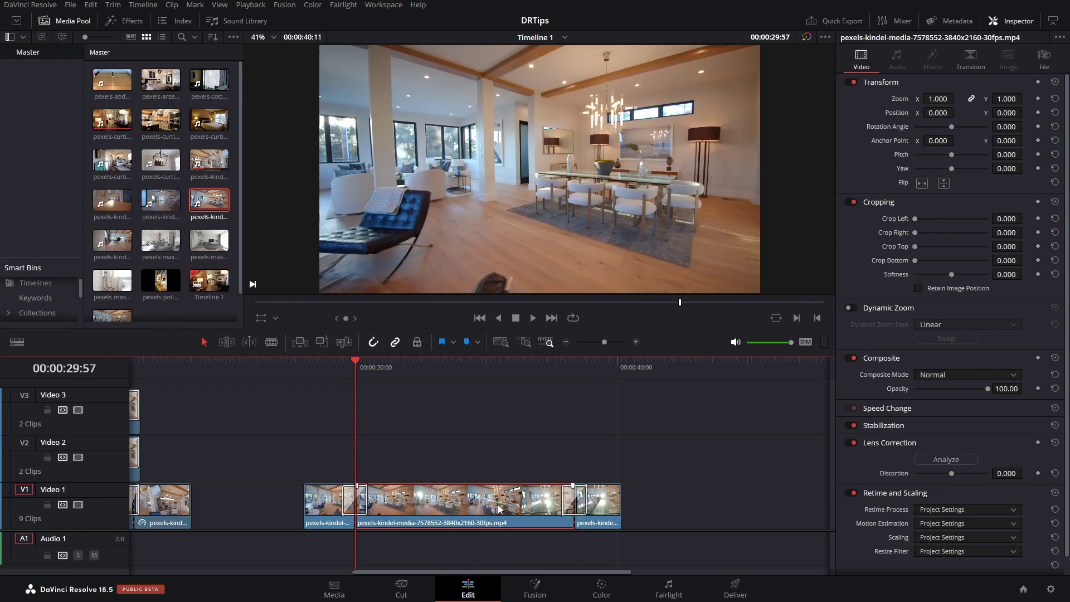
{"action": "left_click_drag", "start_coordinate": [468, 504], "coordinate": [465, 465]}
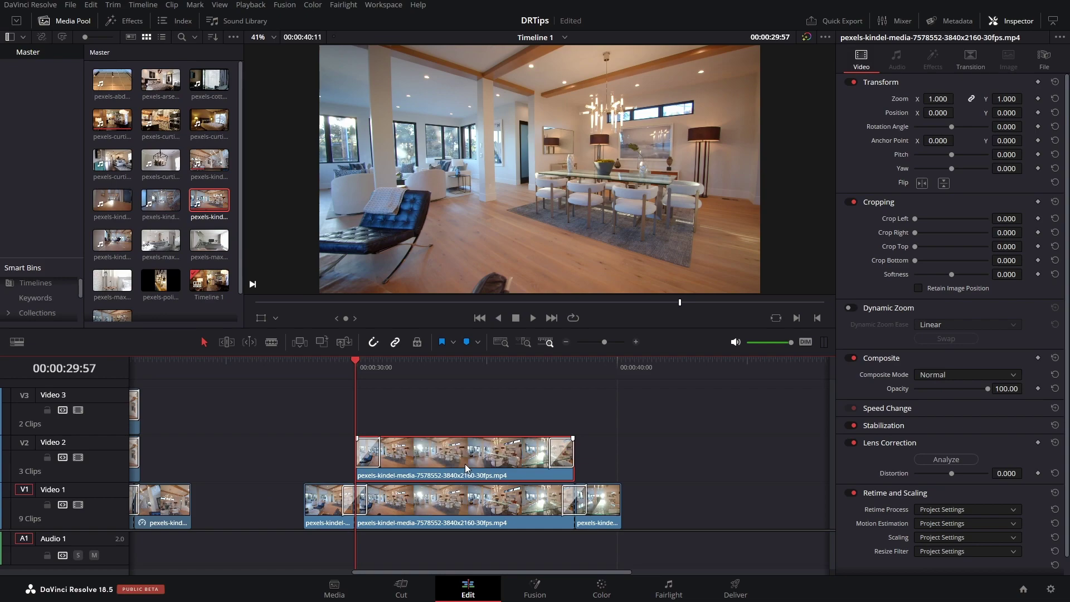
{"action": "key", "text": "space"}
{"action": "key", "text": "space"}
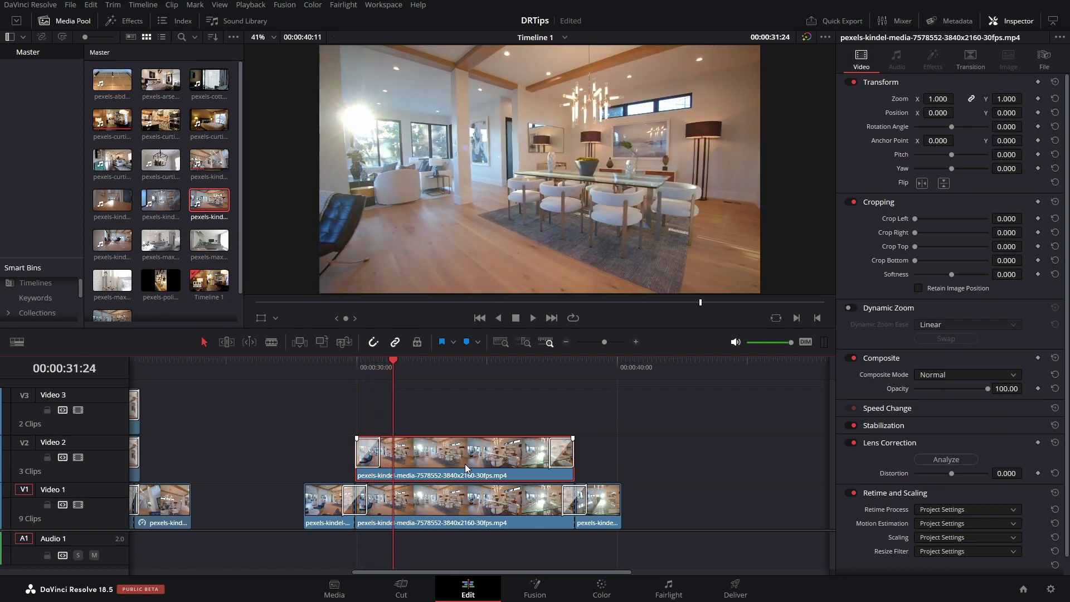
{"action": "key", "text": "ctrl+s"}
Step: Open the clip in Fusion and move MediaIn1 and MediaOut1 closer together
{"action": "left_click", "coordinate": [535, 590]}
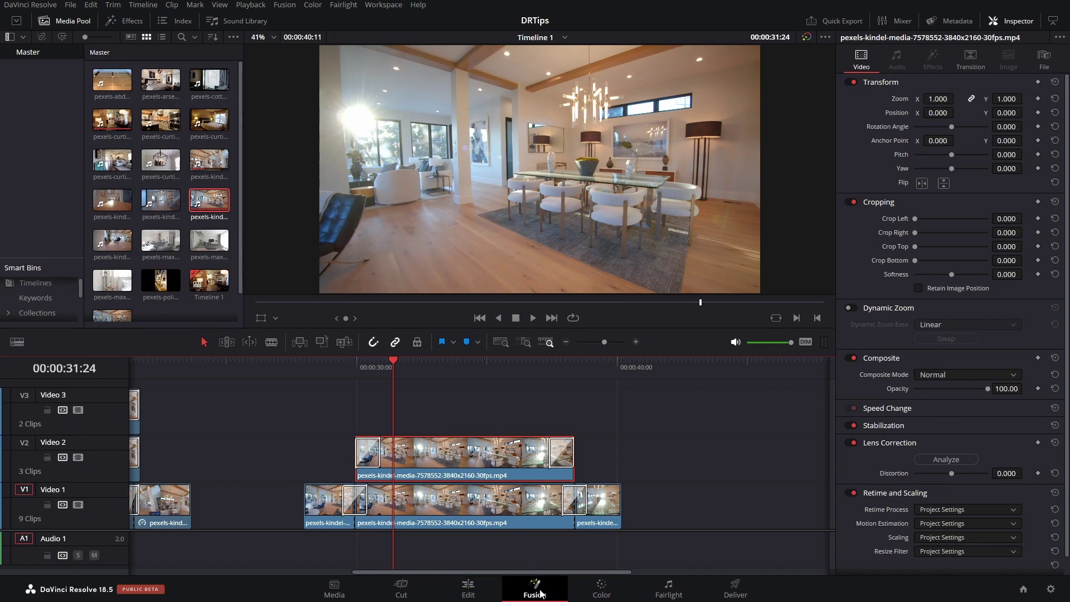
{"action": "left_click_drag", "start_coordinate": [253, 499], "coordinate": [417, 497]}
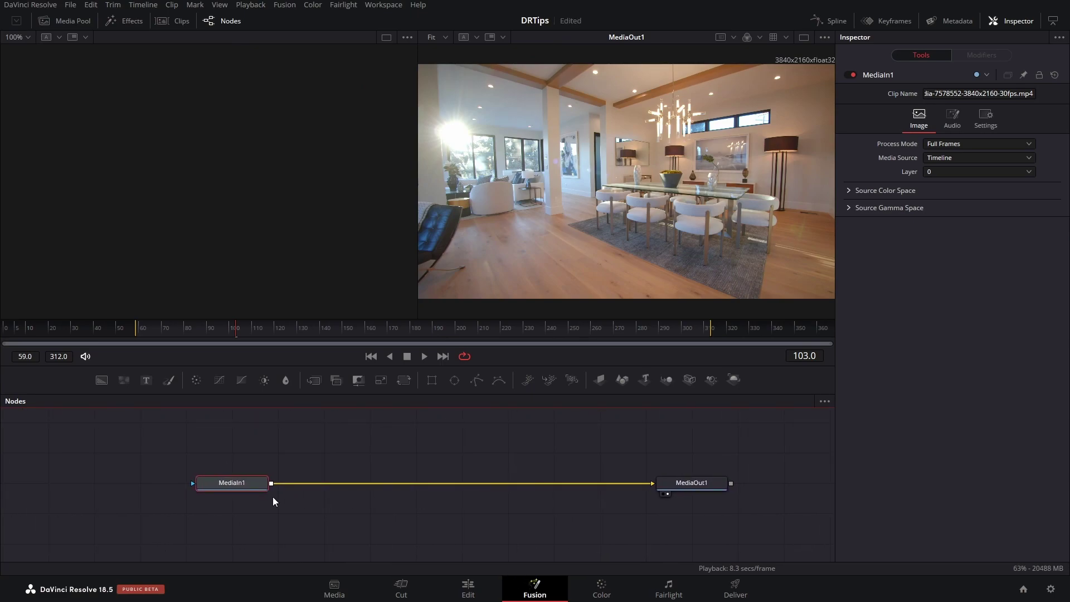
{"action": "left_click_drag", "start_coordinate": [222, 488], "coordinate": [405, 487]}
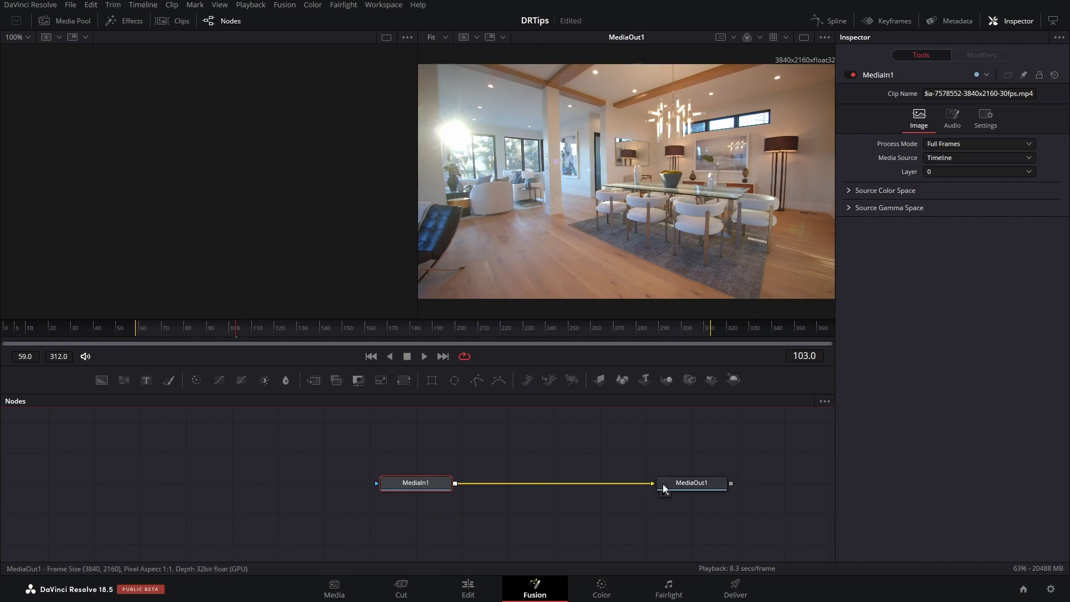
{"action": "left_click_drag", "start_coordinate": [691, 482], "coordinate": [599, 484]}
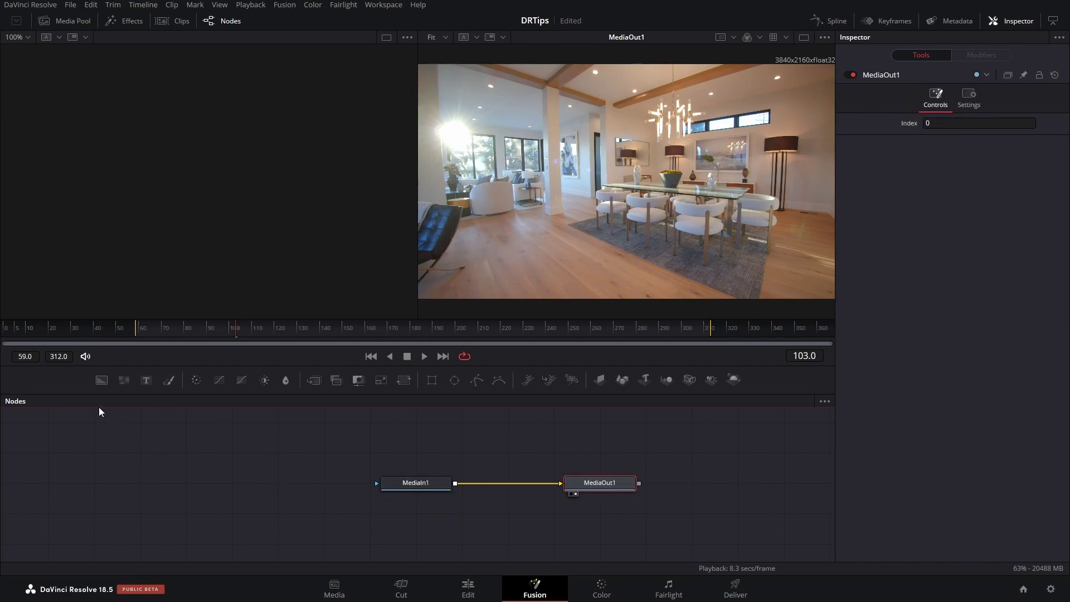
Step: Add a Background node through Merge1 and swap inputs so the clip sits on top
{"action": "mouse_move", "coordinate": [99, 380]}
{"action": "left_mouse_down"}
{"action": "mouse_move", "coordinate": [409, 520]}
{"action": "mouse_move", "coordinate": [456, 483]}
{"action": "mouse_move", "coordinate": [502, 482]}
{"action": "left_mouse_up"}
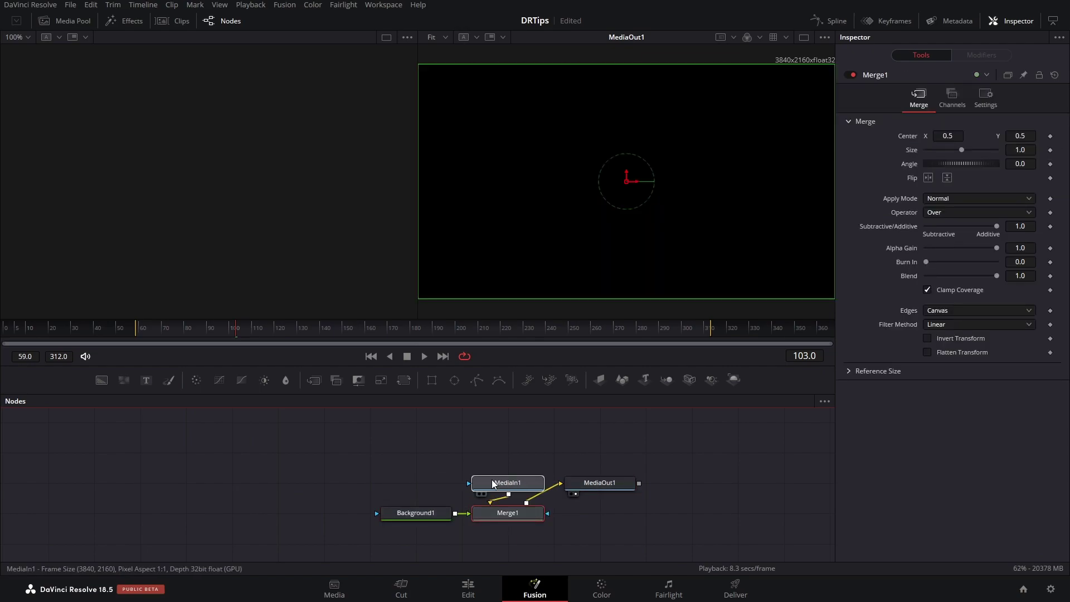
{"action": "left_click_drag", "start_coordinate": [594, 487], "coordinate": [640, 516]}
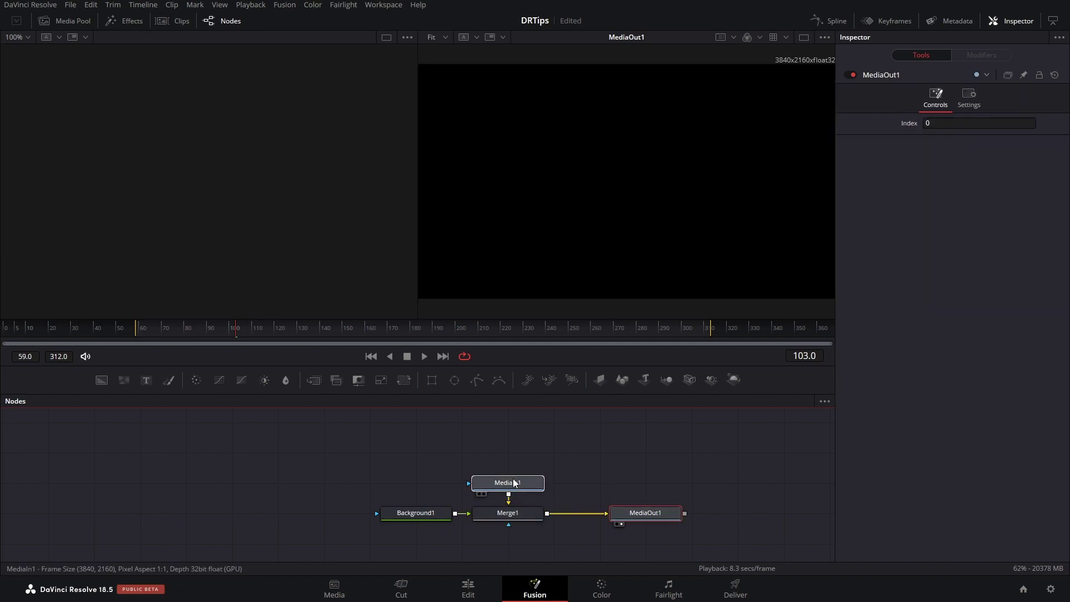
{"action": "right_click", "coordinate": [505, 512]}
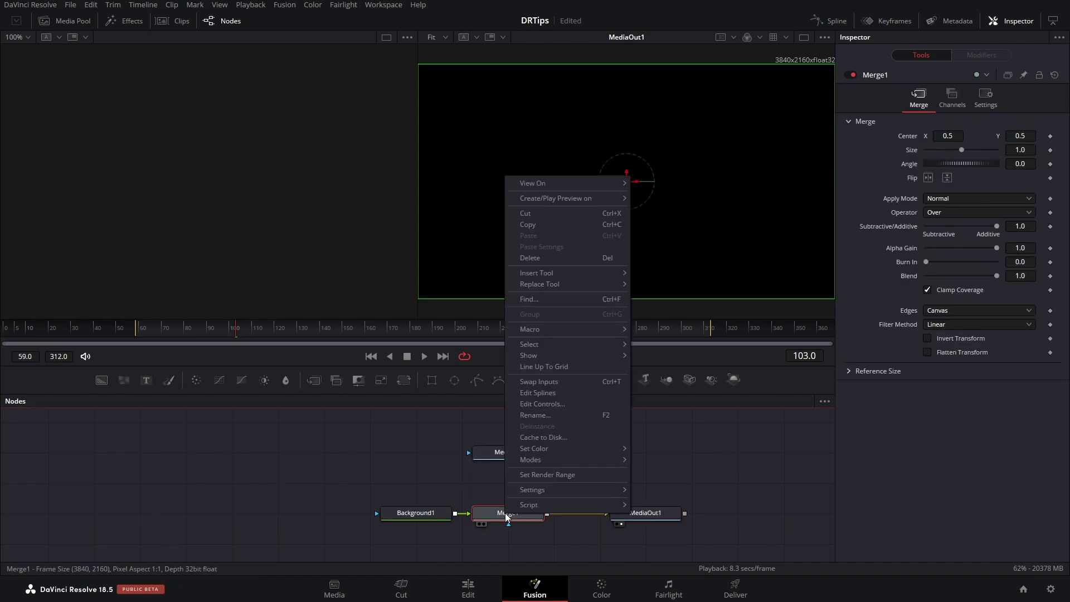
{"action": "left_click", "coordinate": [536, 382]}
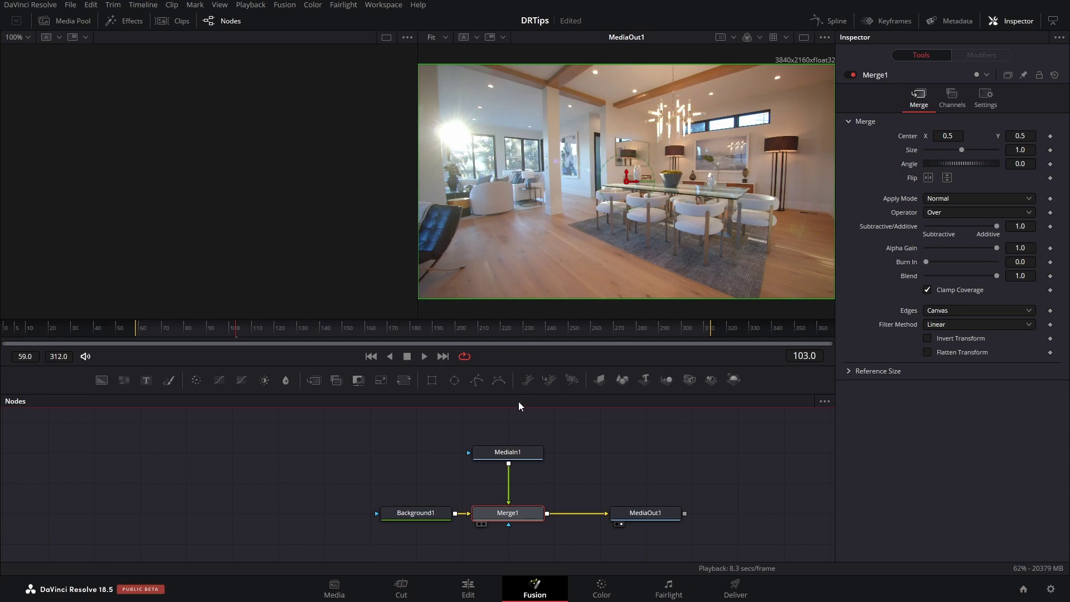
{"action": "left_click_drag", "start_coordinate": [448, 514], "coordinate": [356, 515]}
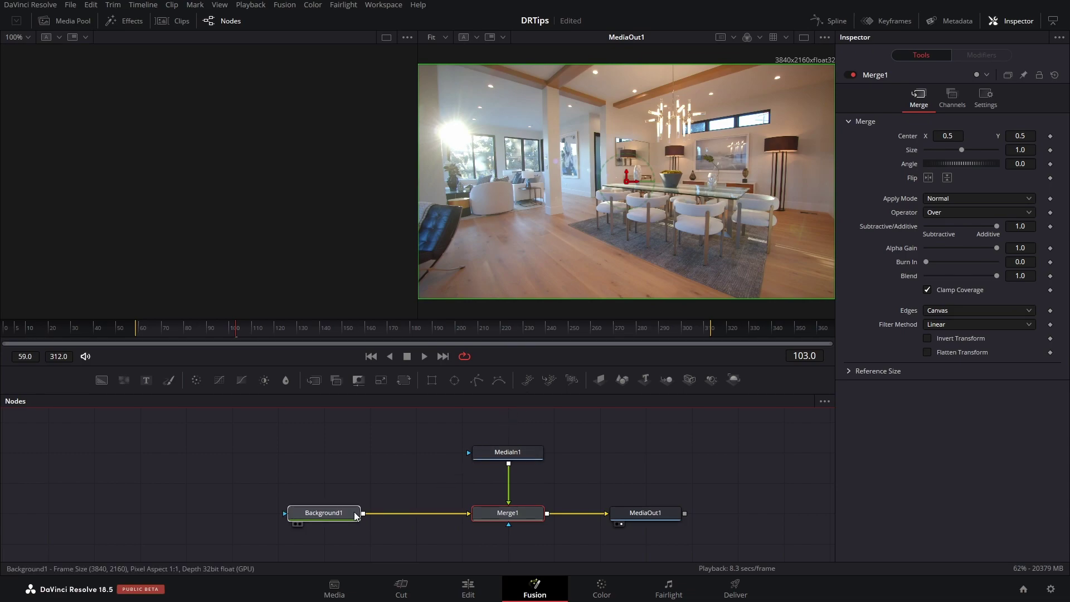
Step: Set Background1's colour to white (1.0 red, green, blue)
{"action": "left_click", "coordinate": [345, 513]}
{"action": "key", "text": "1"}
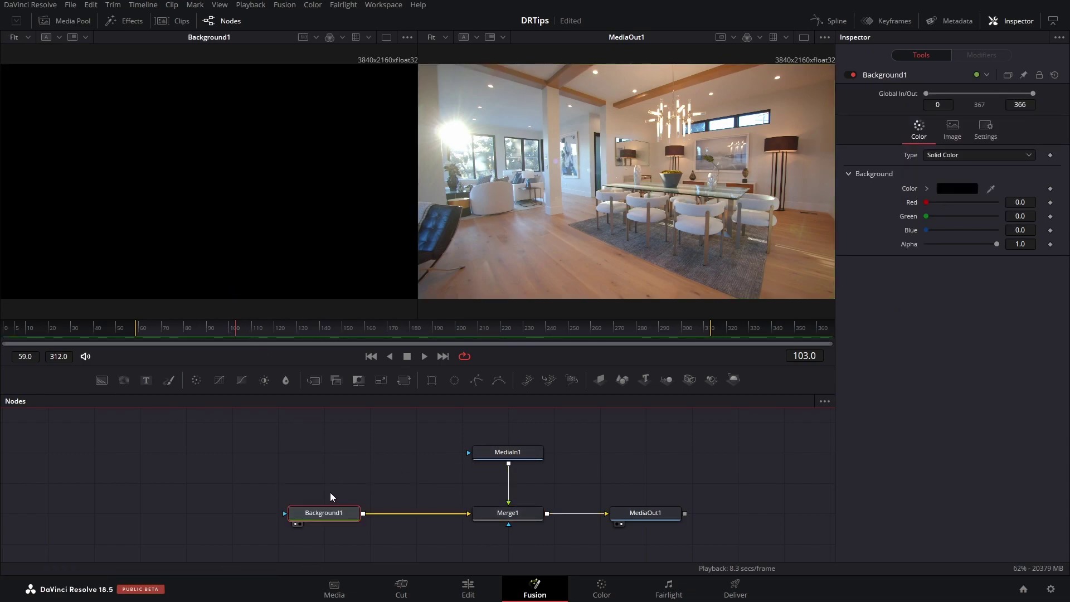
{"action": "left_click", "coordinate": [927, 189]}
{"action": "left_click_drag", "start_coordinate": [935, 202], "coordinate": [913, 193]}
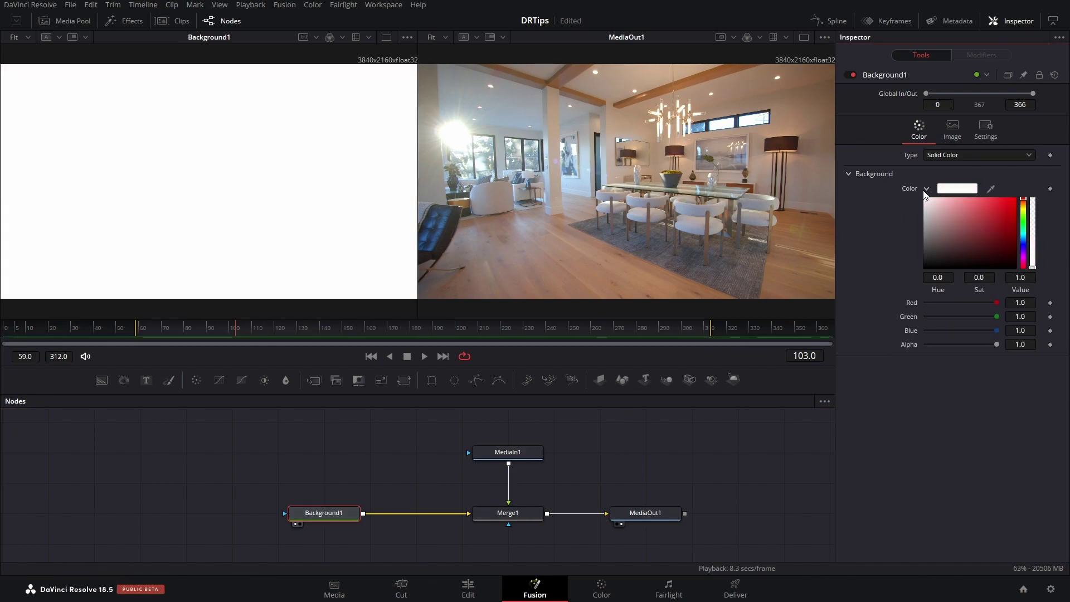
{"action": "left_click", "coordinate": [927, 190]}
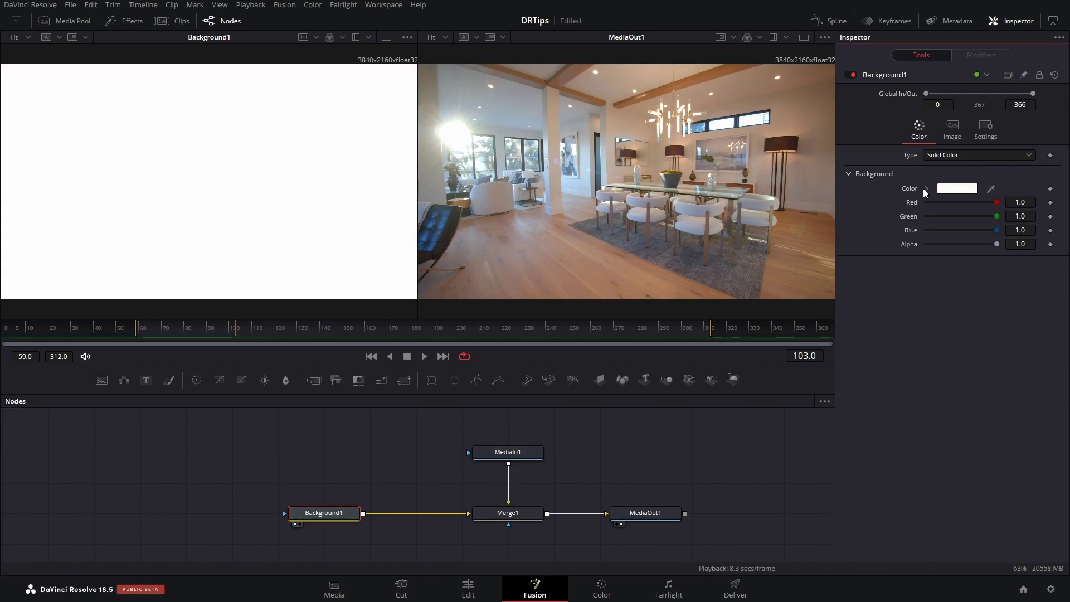
{"action": "left_click", "coordinate": [519, 457]}
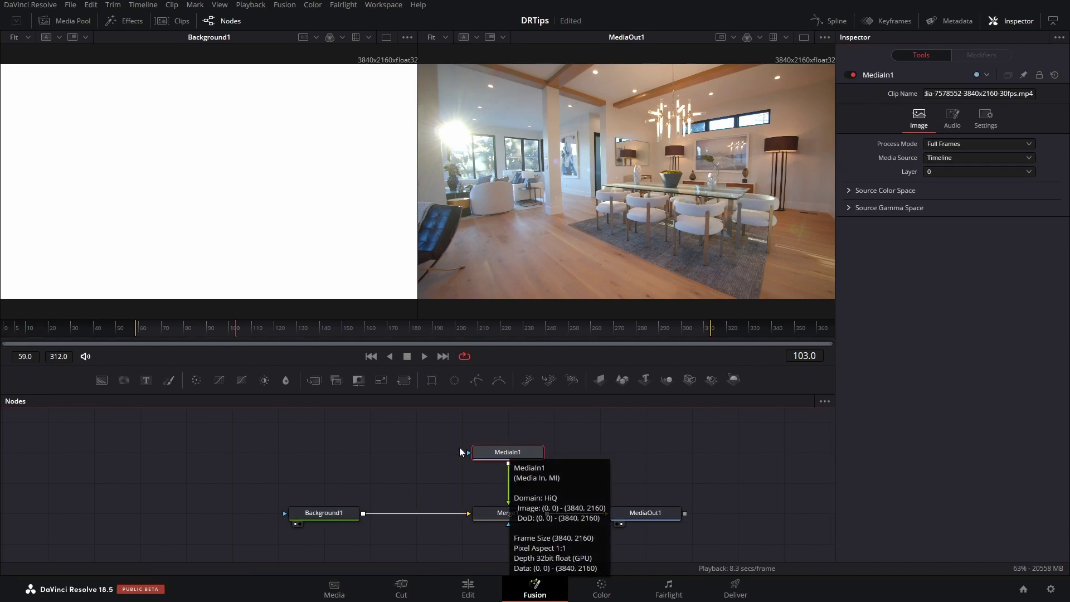
Step: Insert Transform1 after MediaIn1 and set its Size to 0.75
{"action": "left_click", "coordinate": [404, 381]}
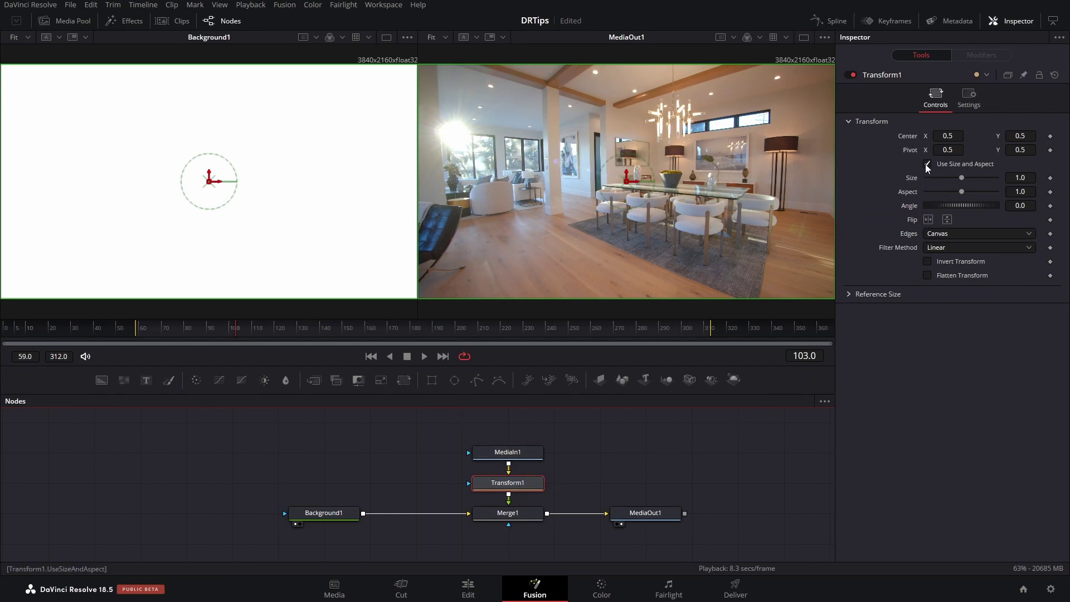
{"action": "left_click", "coordinate": [1034, 179]}
{"action": "type", "text": "0.75"}
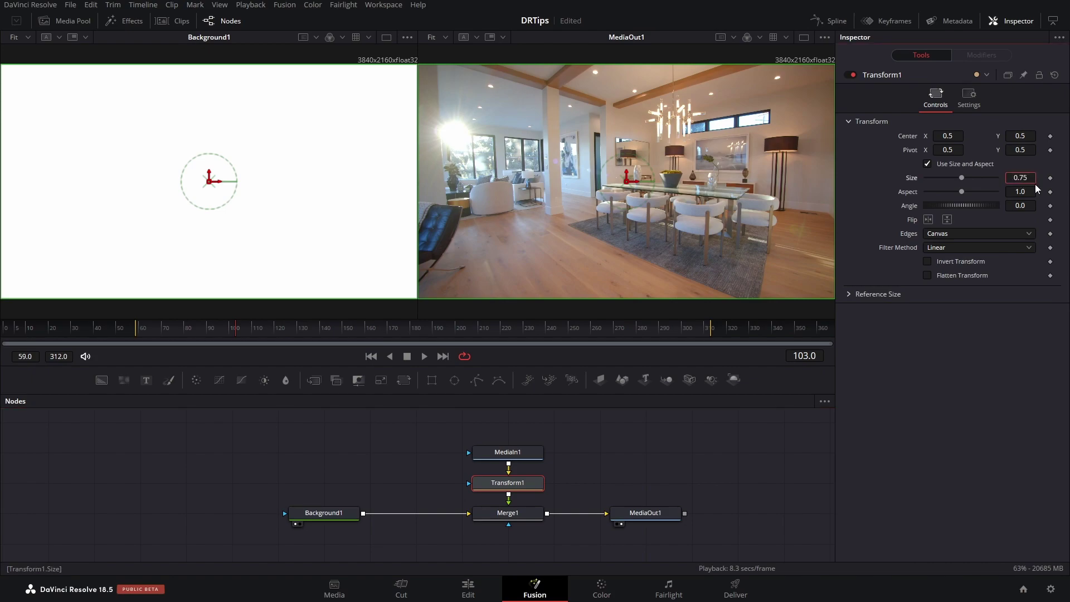
{"action": "key", "text": "Tab"}
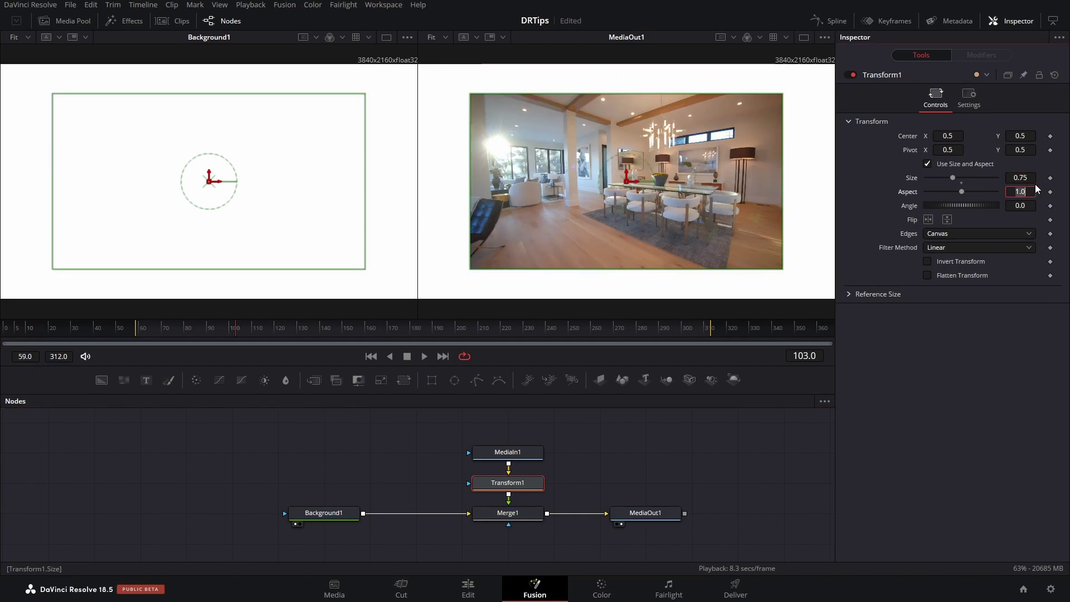
{"action": "left_click_drag", "start_coordinate": [100, 317], "coordinate": [99, 326]}
{"action": "left_click", "coordinate": [149, 337]}
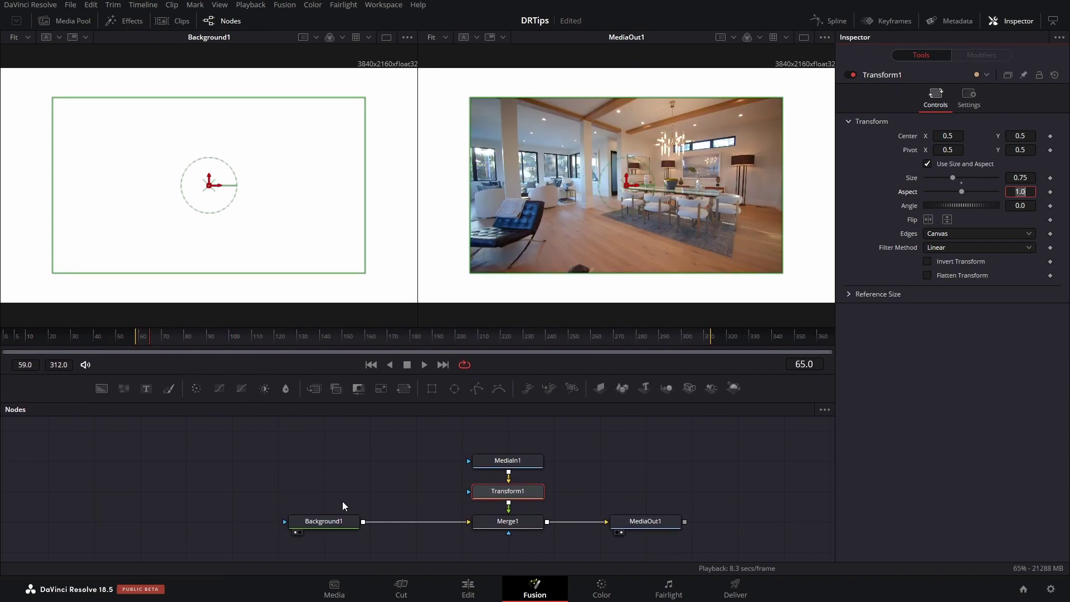
{"action": "left_click", "coordinate": [338, 520]}
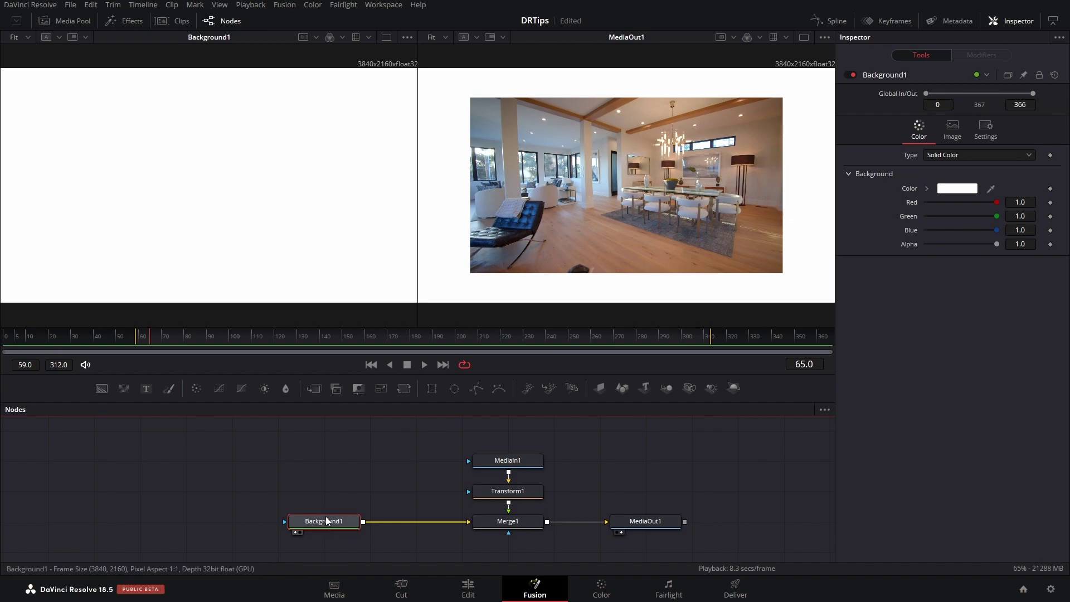
Step: Add Transform2 after Background1 and scale it to 0.77 width by 0.78 height
{"action": "left_click", "coordinate": [404, 389]}
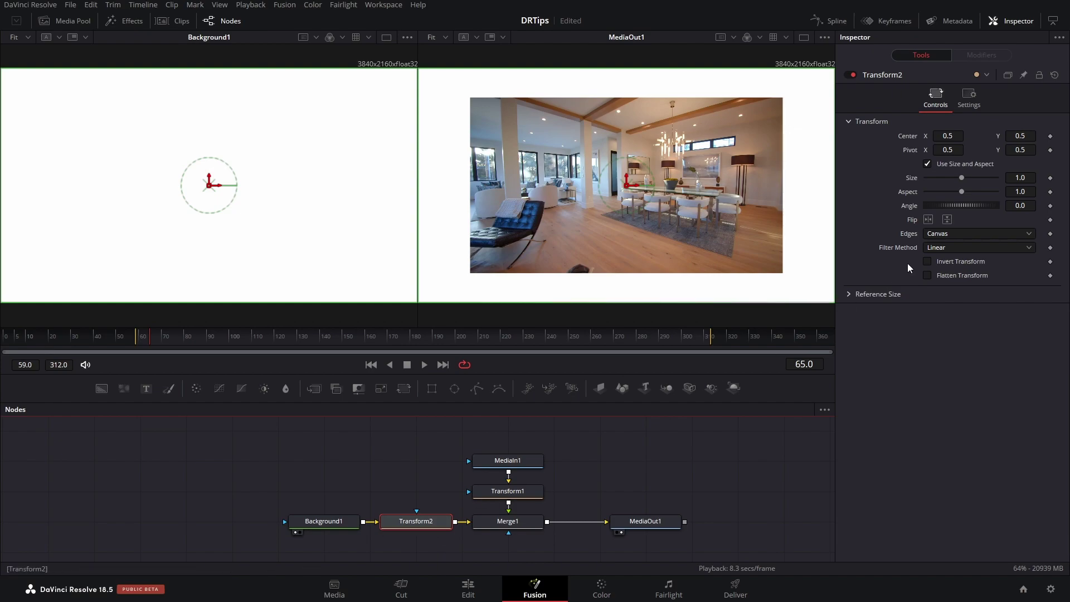
{"action": "left_click", "coordinate": [943, 164]}
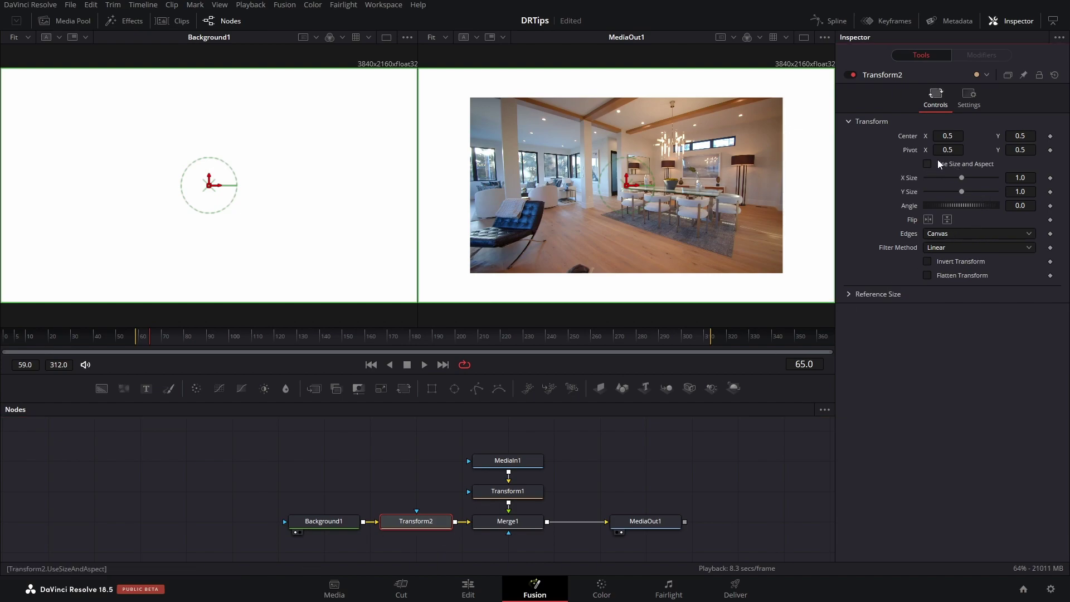
{"action": "left_click", "coordinate": [1032, 178]}
{"action": "key", "text": "Tab"}
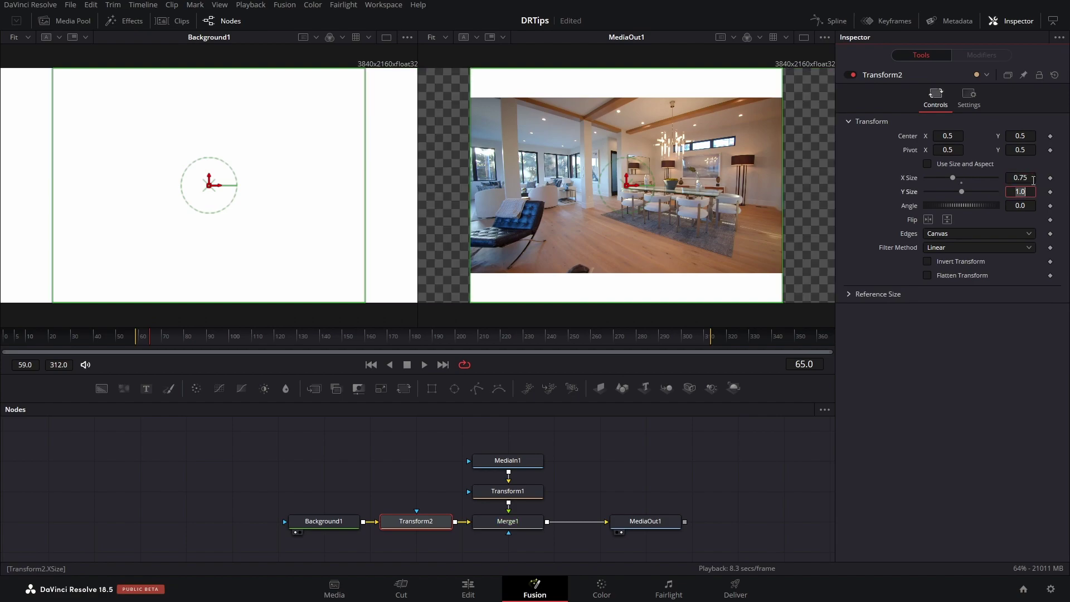
{"action": "type", "text": "0.76"}
{"action": "key", "text": "Tab"}
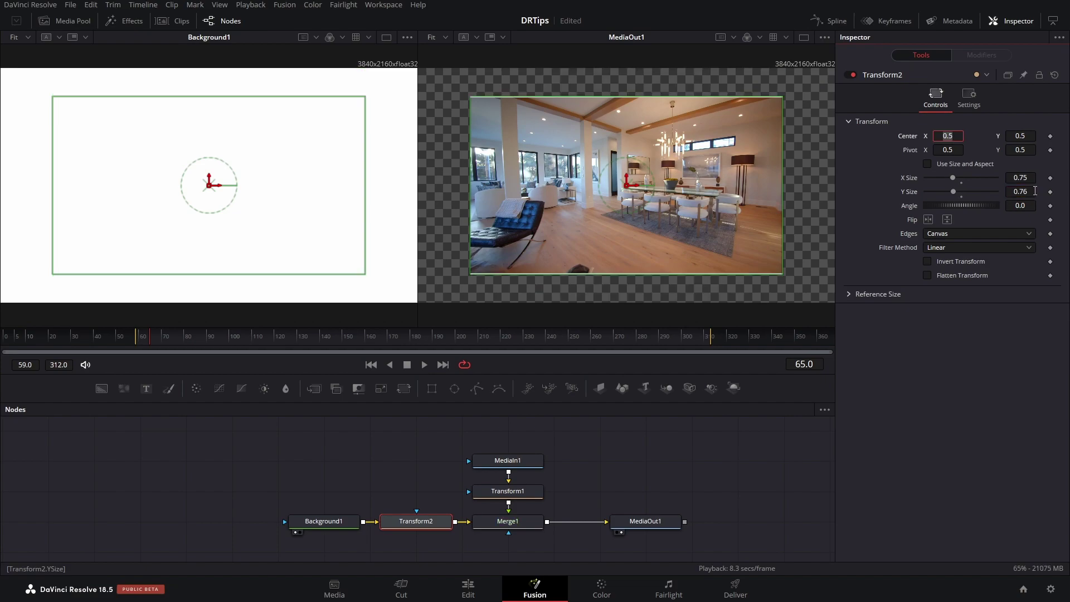
{"action": "left_click", "coordinate": [1032, 178]}
{"action": "key", "text": "BackSpace"}
{"action": "type", "text": "7"}
{"action": "key", "text": "Tab"}
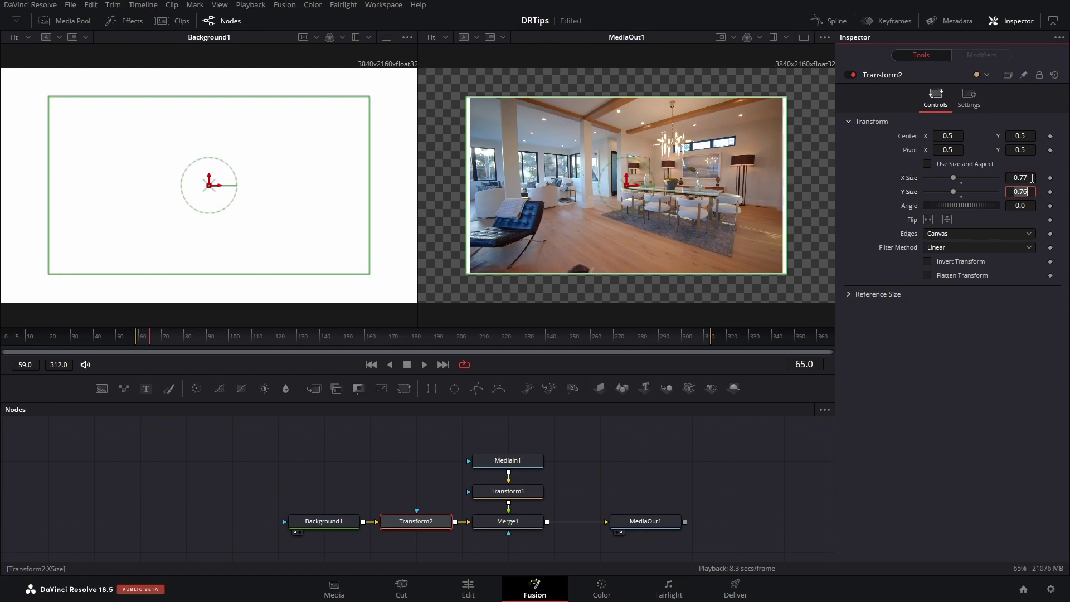
{"action": "left_click", "coordinate": [1035, 190]}
{"action": "key", "text": "BackSpace"}
{"action": "key", "text": "Tab"}
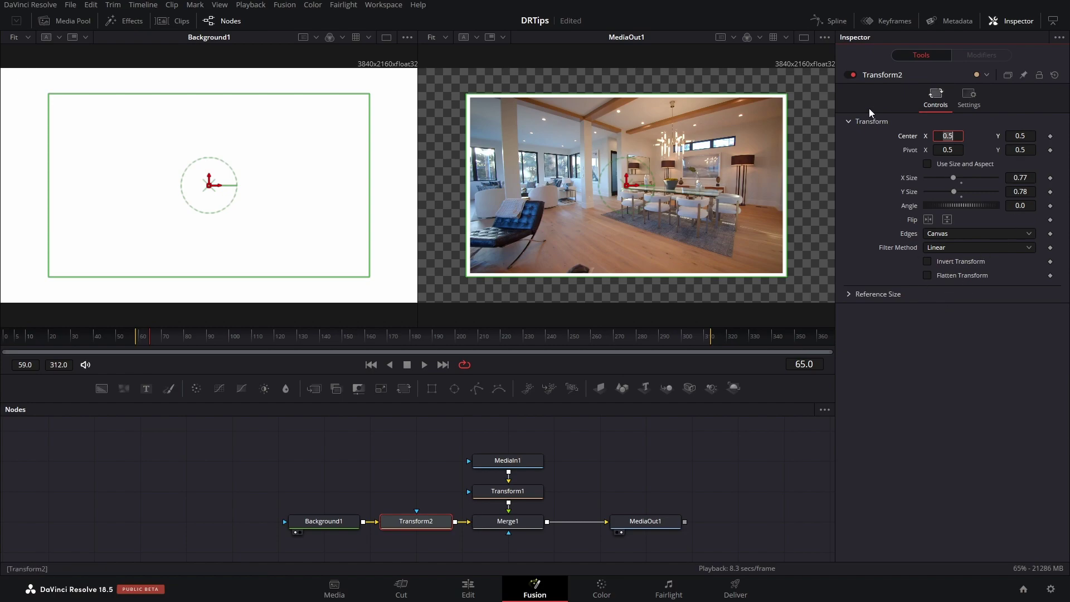
Step: Toggle Show Controls off and on in the MediaOut1 viewer, then return to the Edit page
{"action": "left_click", "coordinate": [826, 39]}
{"action": "left_click", "coordinate": [825, 64]}
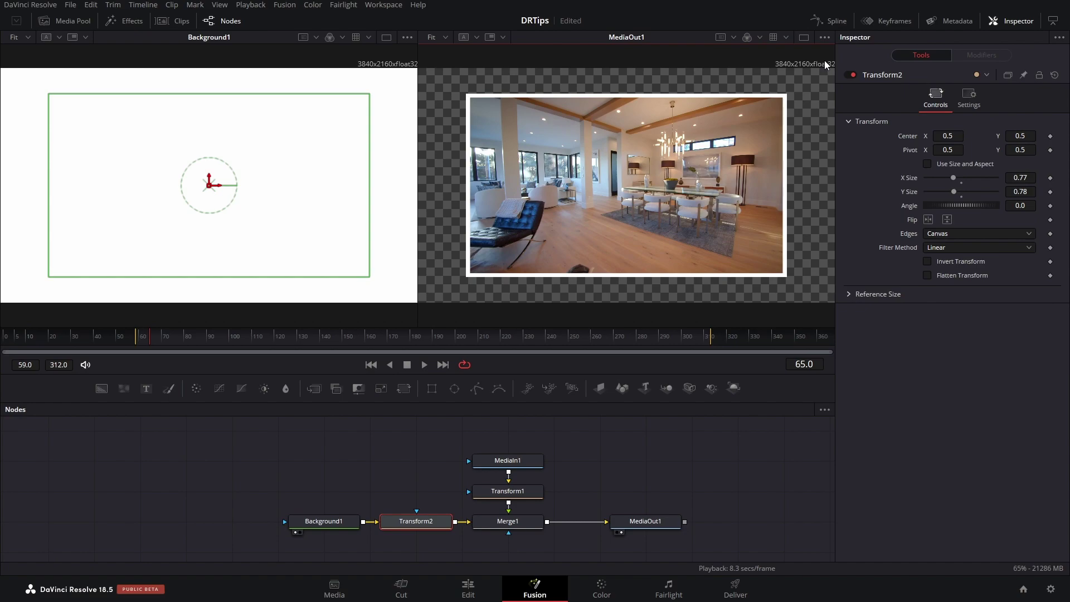
{"action": "left_click", "coordinate": [824, 38]}
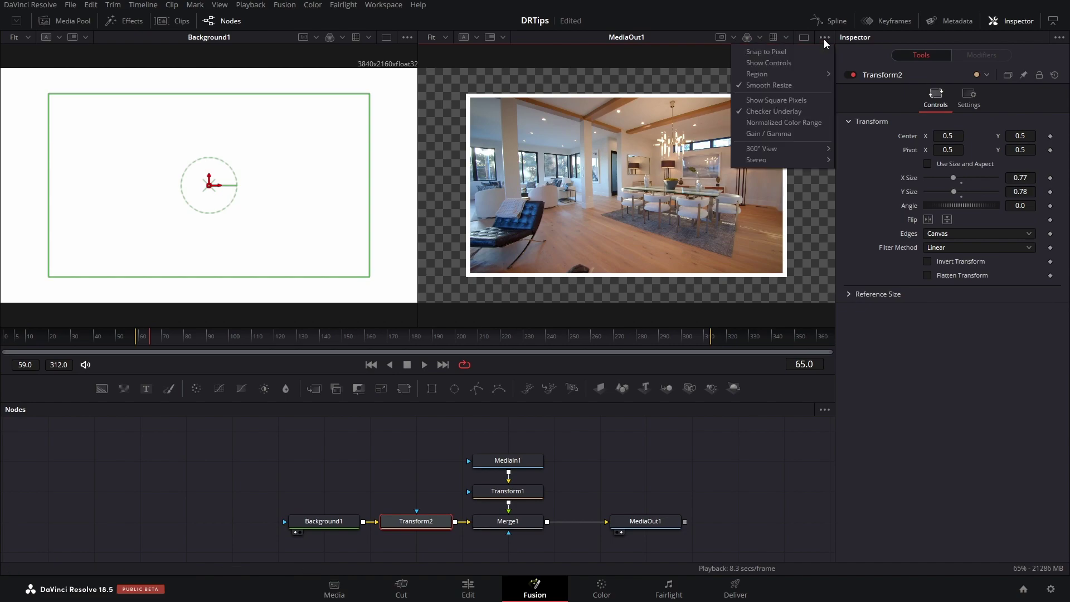
{"action": "left_click", "coordinate": [821, 62]}
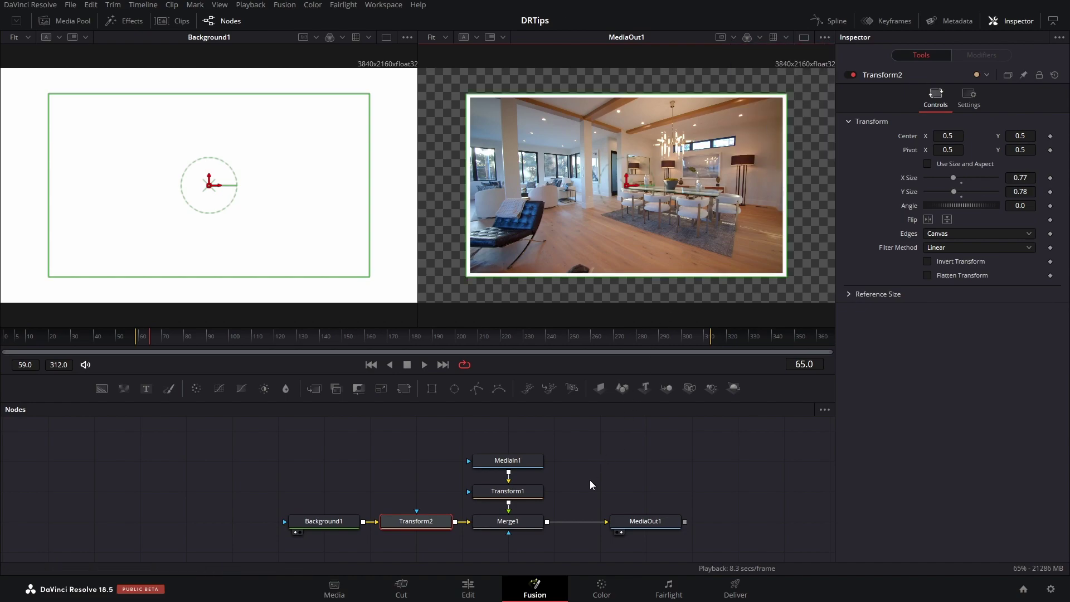
{"action": "left_click", "coordinate": [465, 589]}
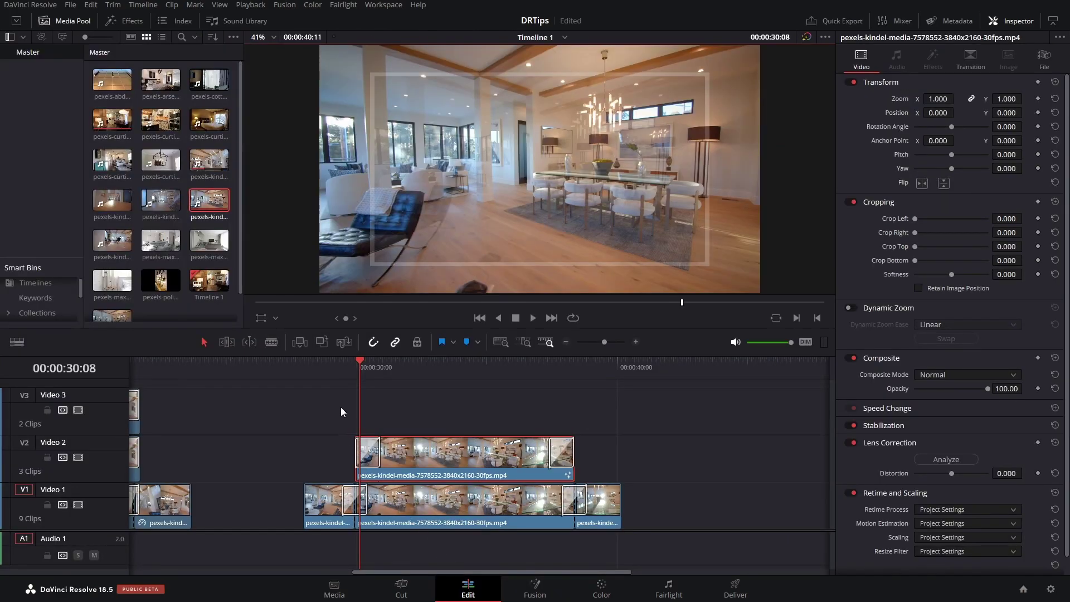
Step: Play the white-framed clip from 29:27, then select the Video 1 copy and show Effects
{"action": "left_click_drag", "start_coordinate": [351, 366], "coordinate": [338, 368]}
{"action": "key", "text": "space"}
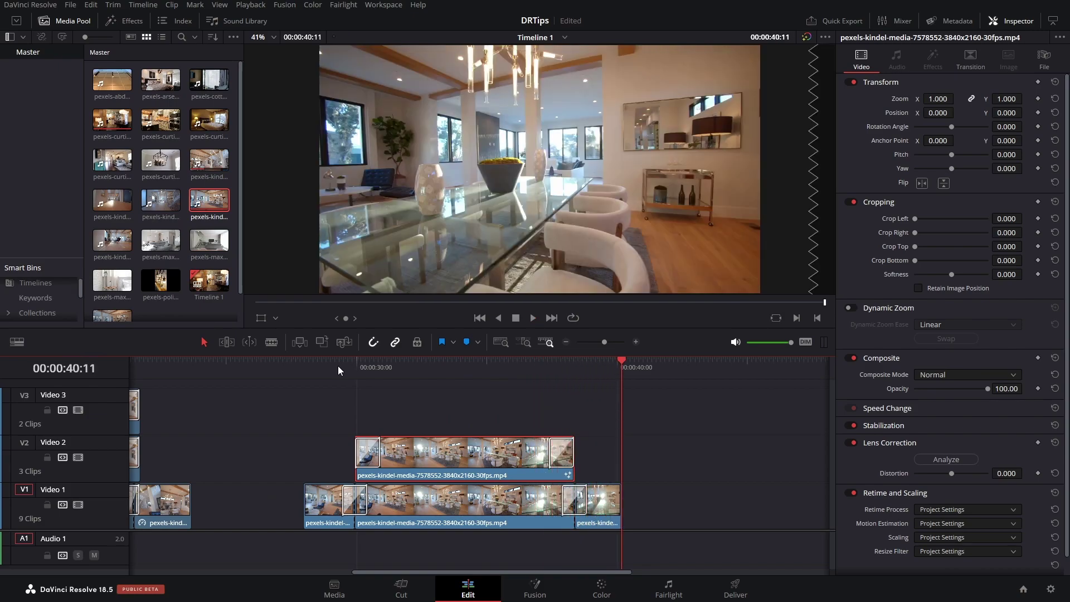
{"action": "left_click", "coordinate": [337, 366]}
{"action": "key", "text": "space"}
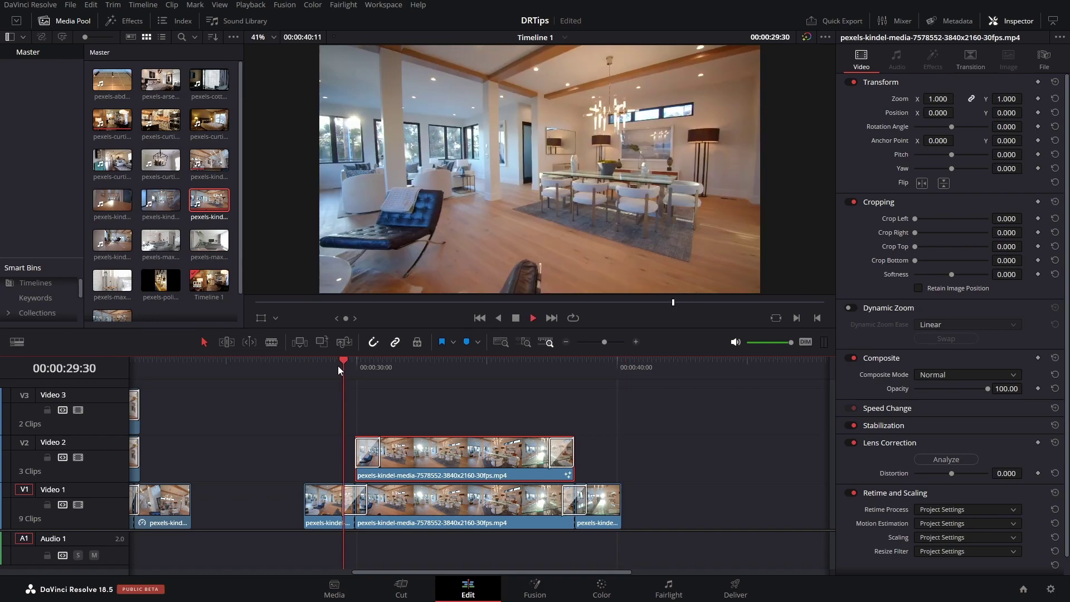
{"action": "key", "text": "space"}
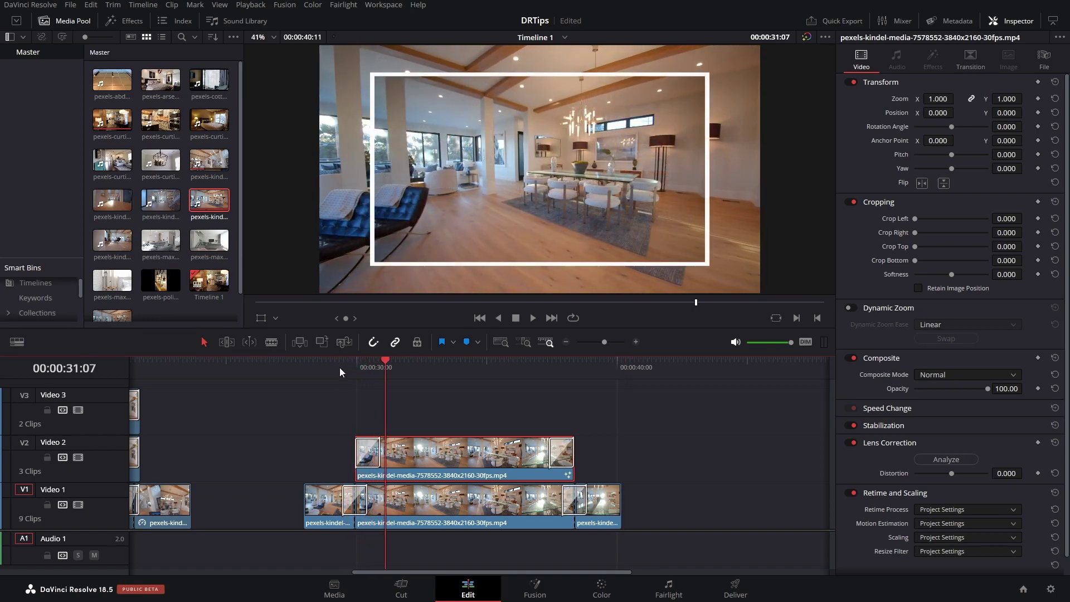
{"action": "left_click", "coordinate": [420, 509]}
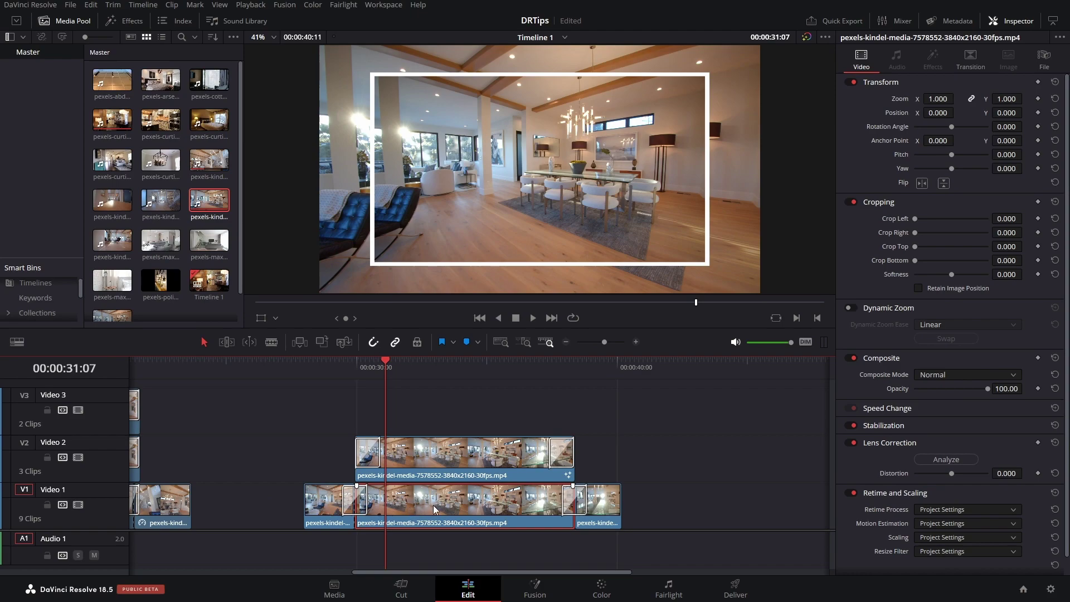
{"action": "left_click", "coordinate": [155, 131]}
Step: Apply the Open FX Gaussian Blur to the Video 1 clip and play back to check it
{"action": "left_click", "coordinate": [126, 20]}
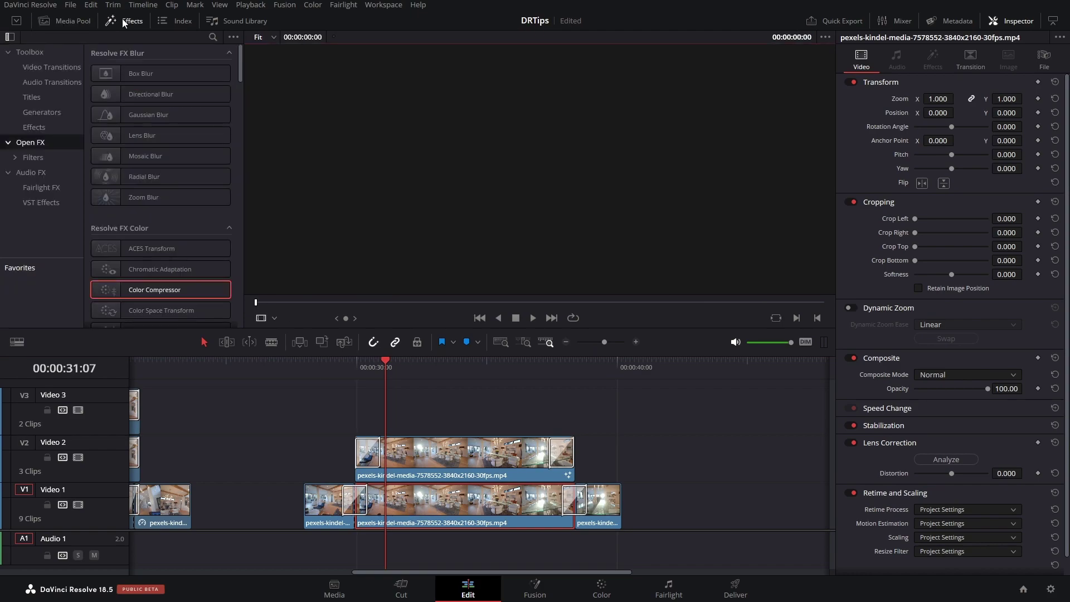
{"action": "left_click", "coordinate": [143, 120]}
{"action": "left_click_drag", "start_coordinate": [144, 120], "coordinate": [430, 506]}
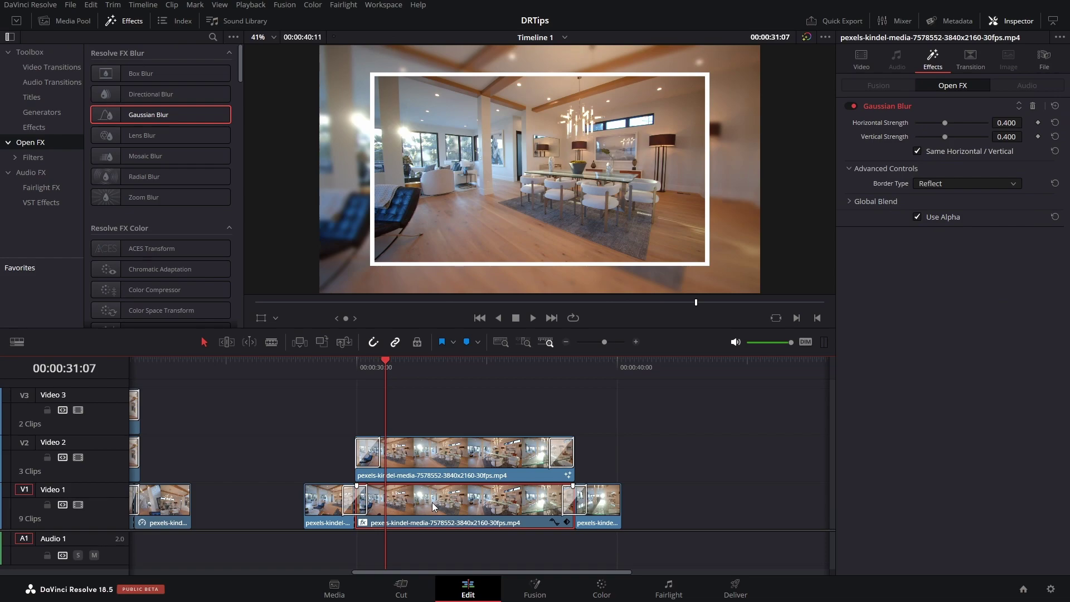
{"action": "key", "text": "space"}
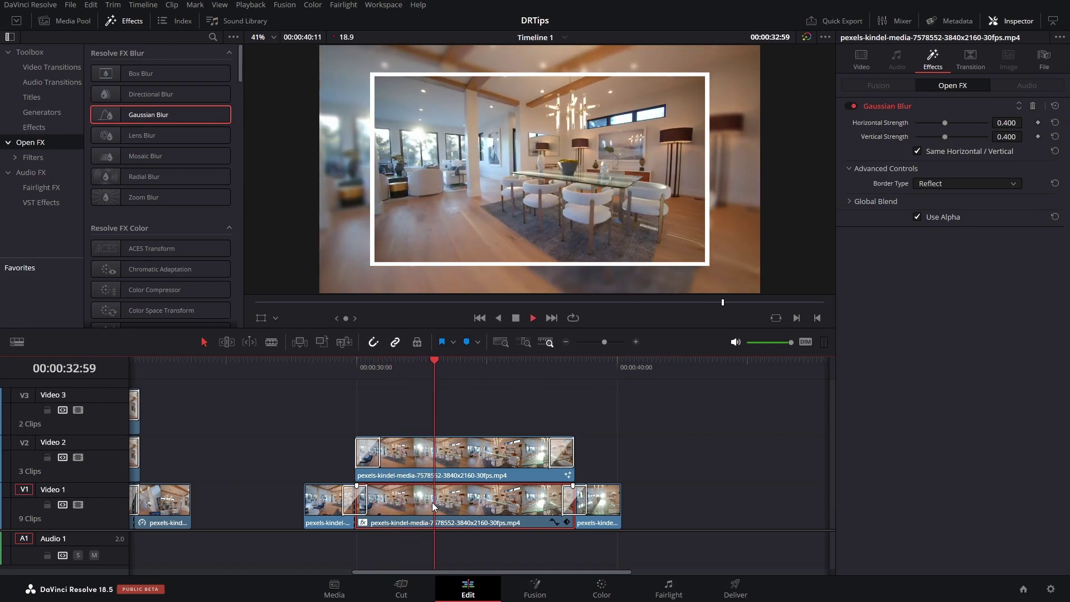
{"action": "key", "text": "space"}
Step: Inspect the frame at 33:42, then open the Video 2 framed clip's node graph in Fusion
{"action": "left_click", "coordinate": [360, 368]}
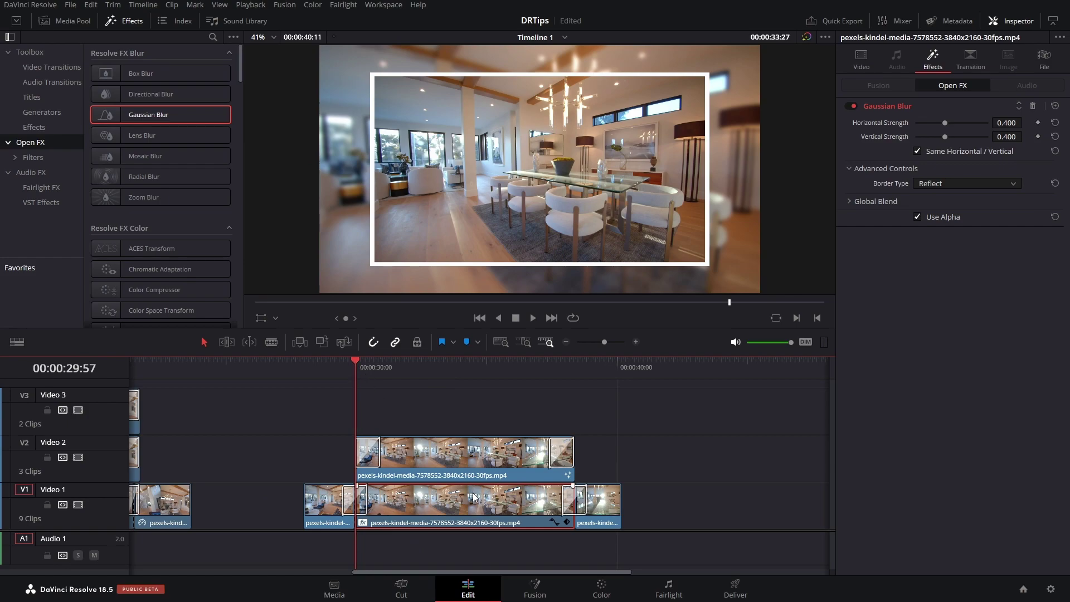
{"action": "left_click", "coordinate": [454, 370]}
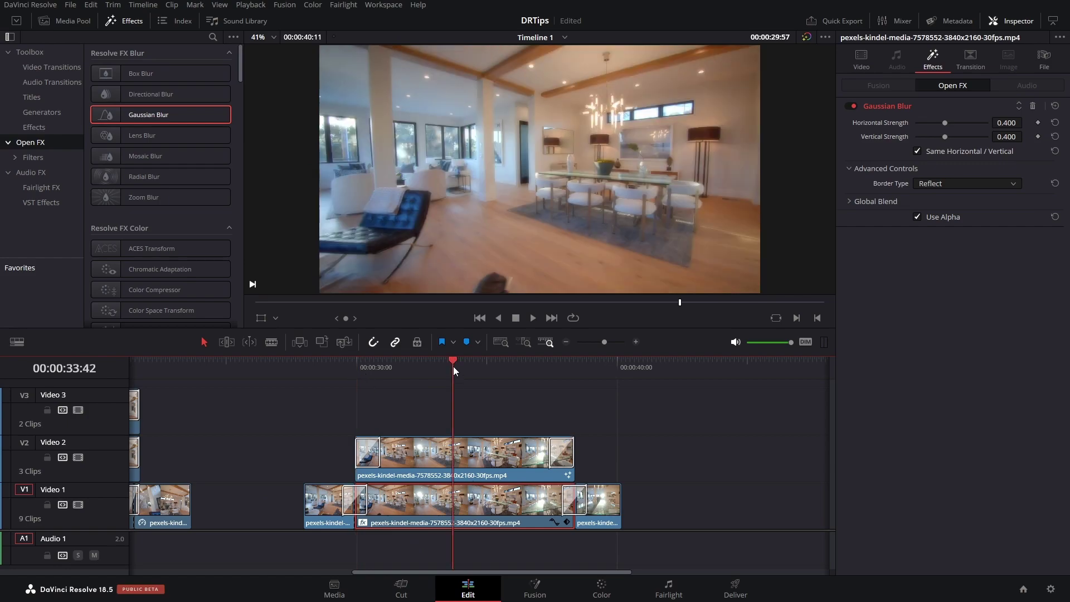
{"action": "left_click", "coordinate": [461, 455]}
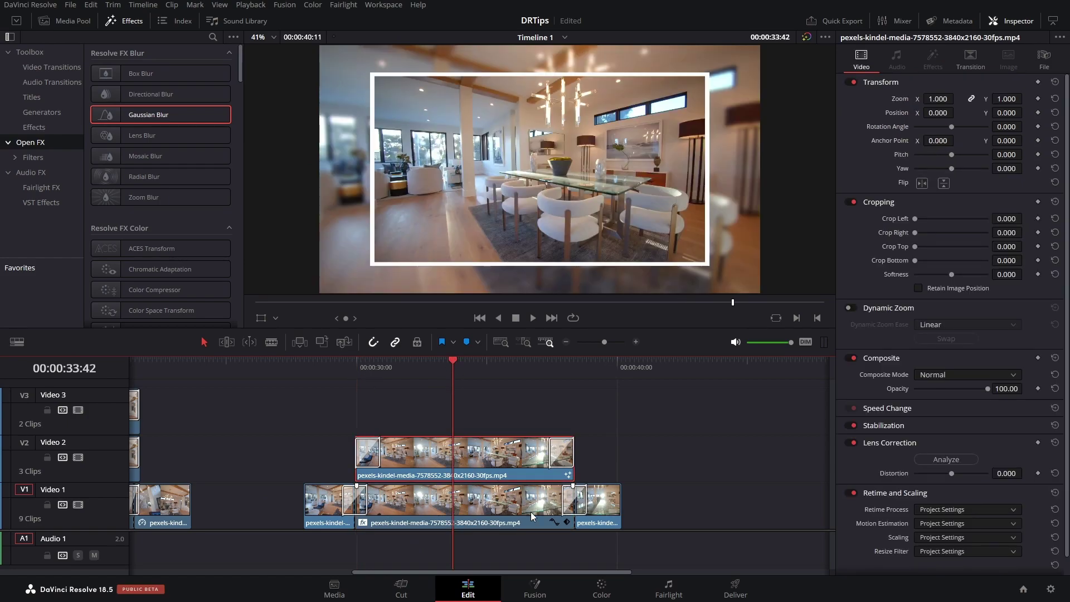
{"action": "left_click", "coordinate": [535, 590]}
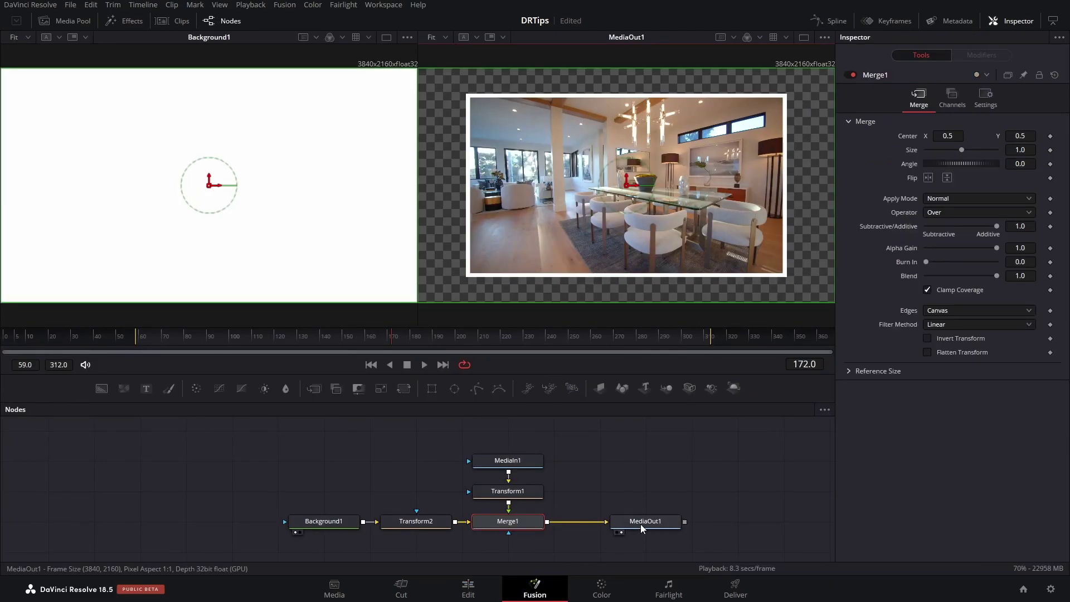
Step: Insert a DropShadow1 node after Merge1 with angle -180, distance 0.022 and blur 0.386
{"action": "left_click_drag", "start_coordinate": [641, 523], "coordinate": [741, 523]}
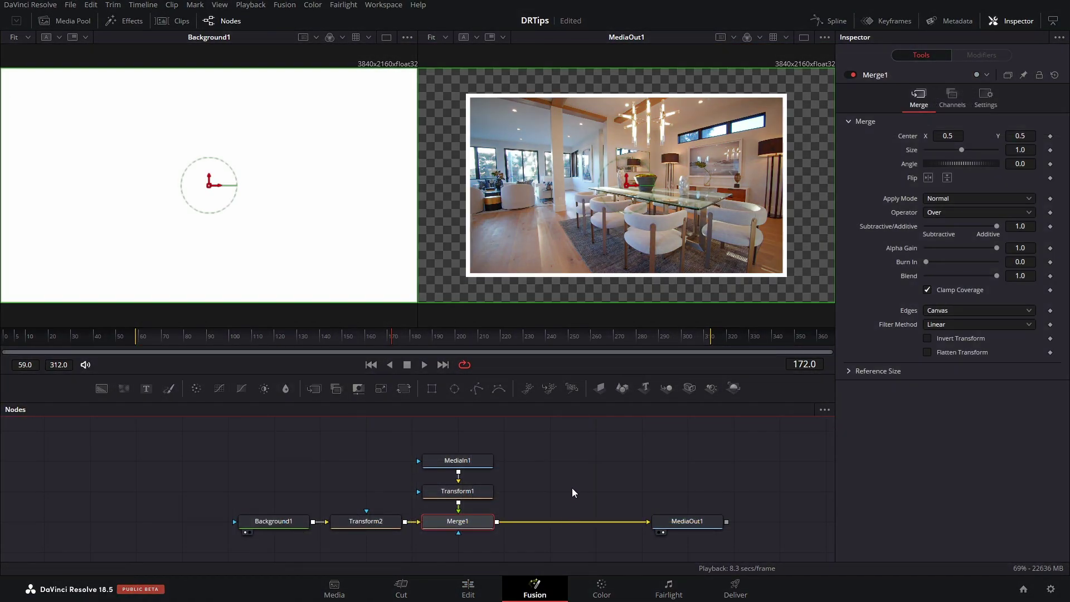
{"action": "key", "text": "shift+space"}
{"action": "key", "text": "Return"}
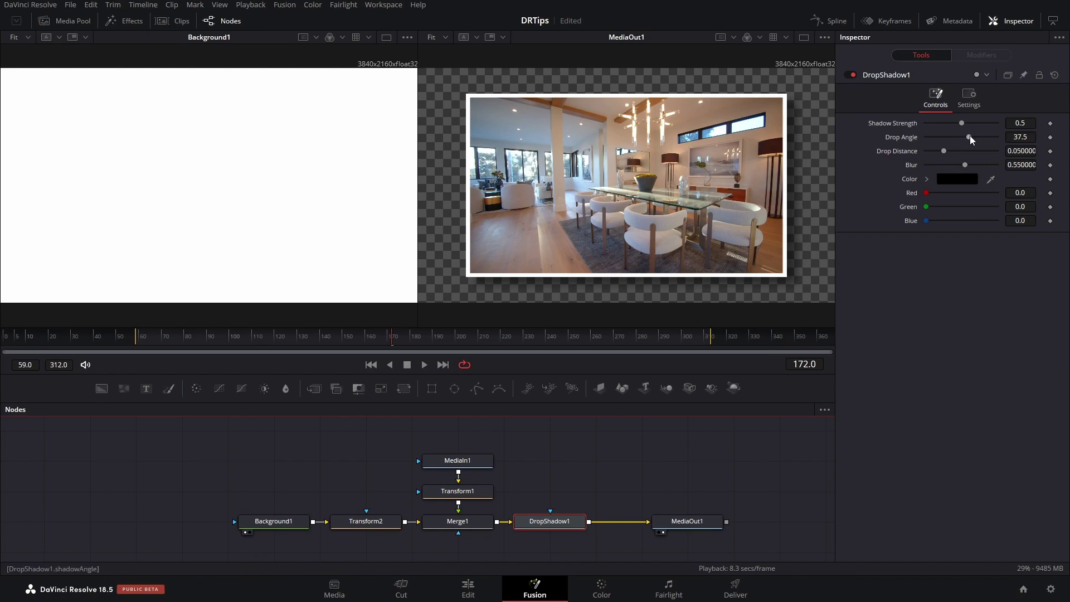
{"action": "left_click_drag", "start_coordinate": [969, 136], "coordinate": [910, 138]}
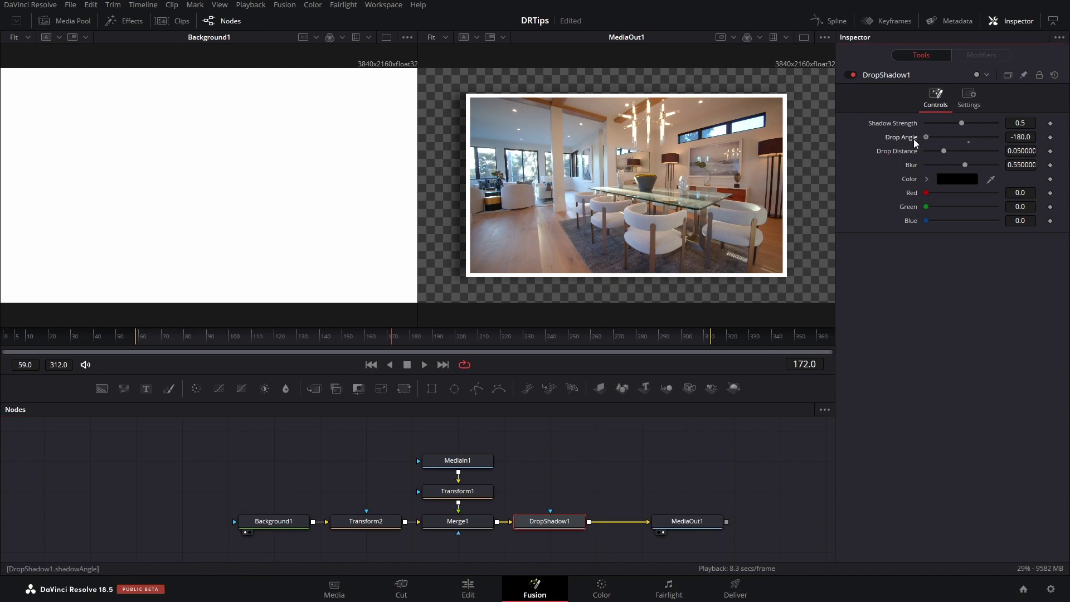
{"action": "mouse_move", "coordinate": [944, 151]}
{"action": "left_mouse_down"}
{"action": "mouse_move", "coordinate": [928, 149]}
{"action": "mouse_move", "coordinate": [953, 165]}
{"action": "left_mouse_up"}
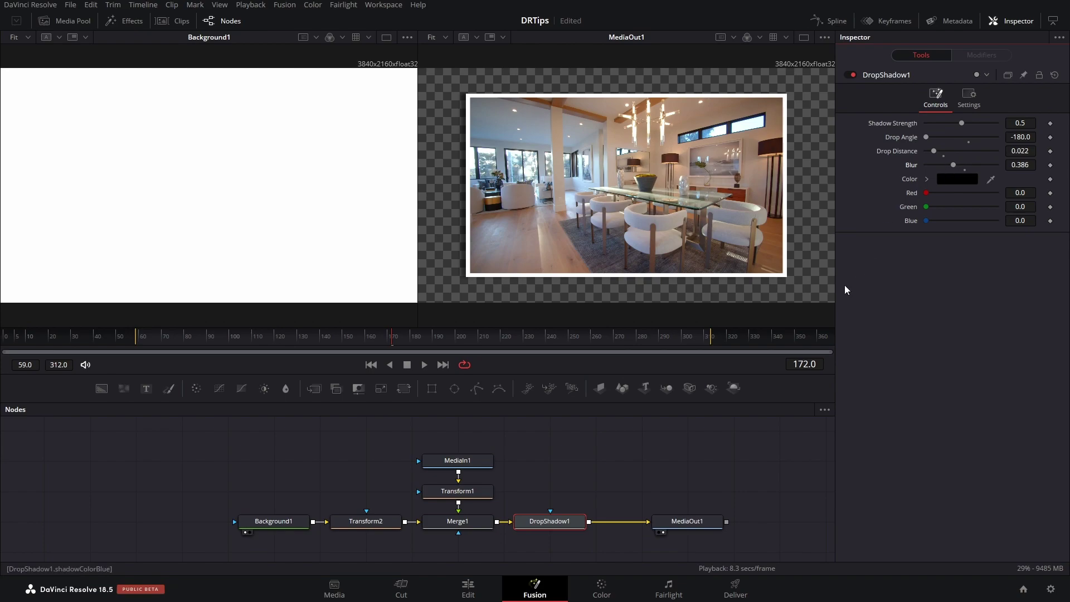
{"action": "left_click", "coordinate": [468, 591]}
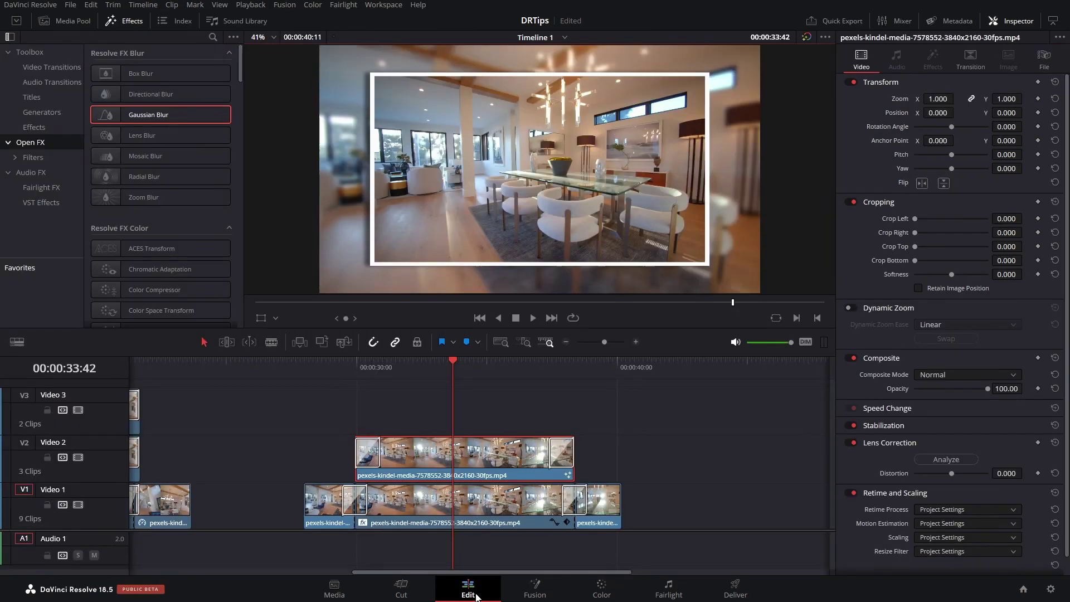
{"action": "left_click", "coordinate": [347, 366]}
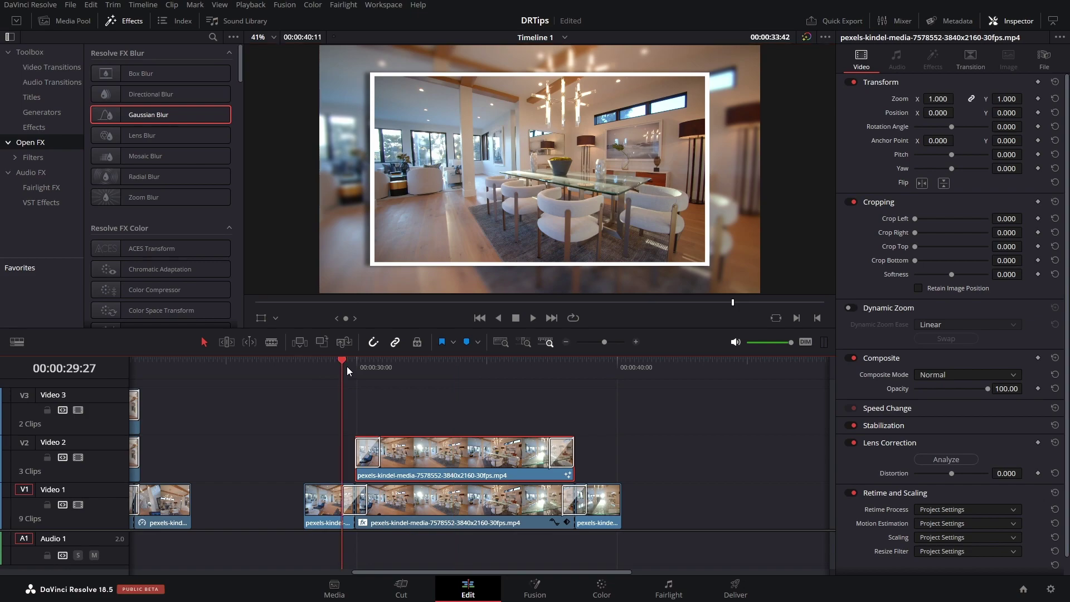
{"action": "key", "text": "space"}
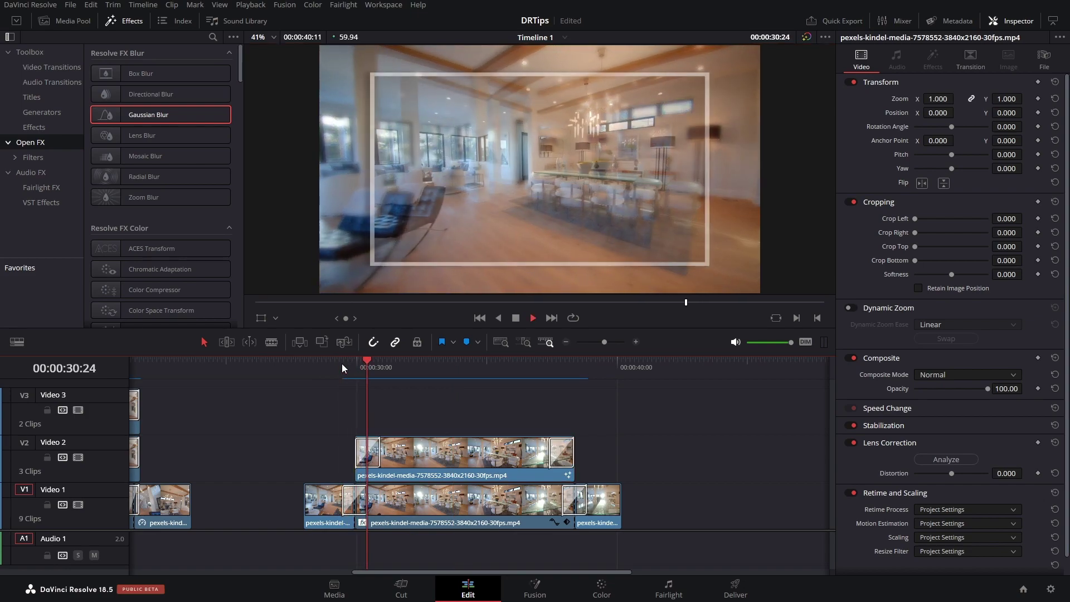
{"action": "left_click", "coordinate": [342, 363]}
{"action": "key", "text": "ctrl+f"}
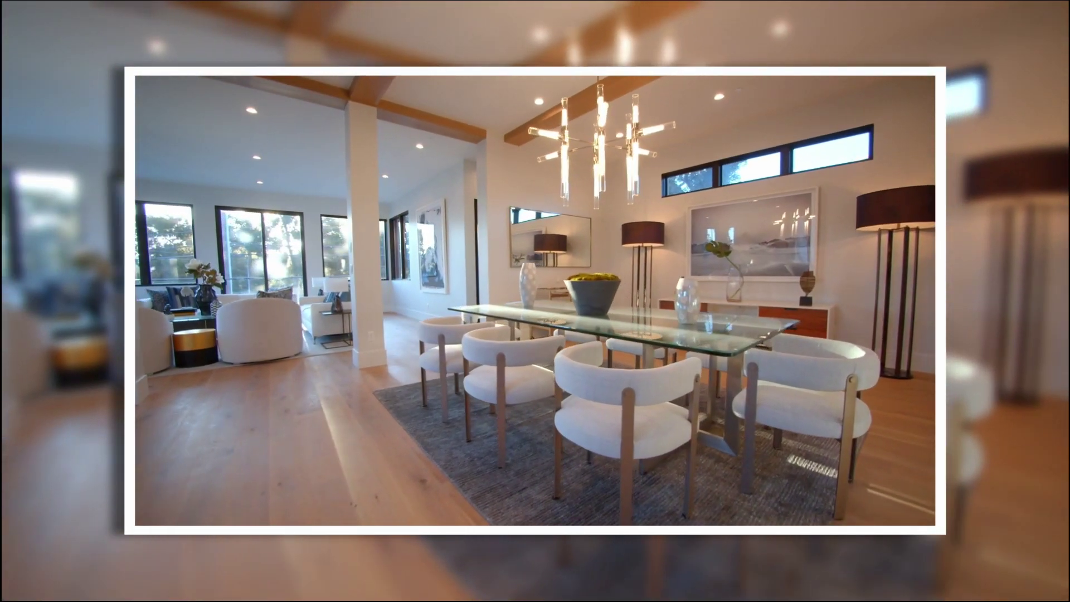
{"action": "mouse_move", "coordinate": [347, 347]}
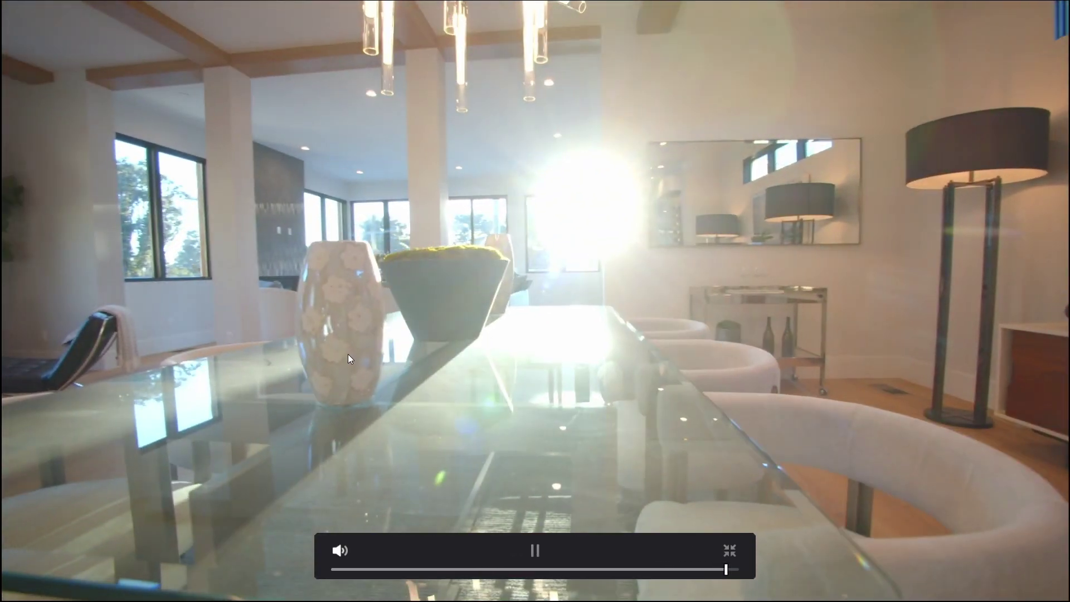
{"action": "key", "text": "Escape"}
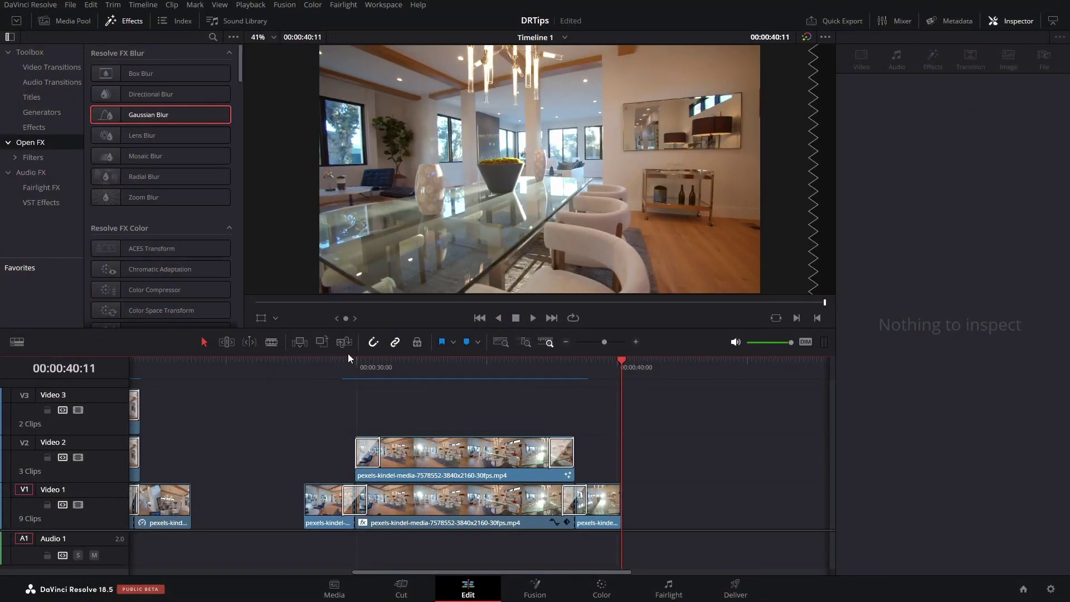
{"action": "left_click", "coordinate": [402, 363]}
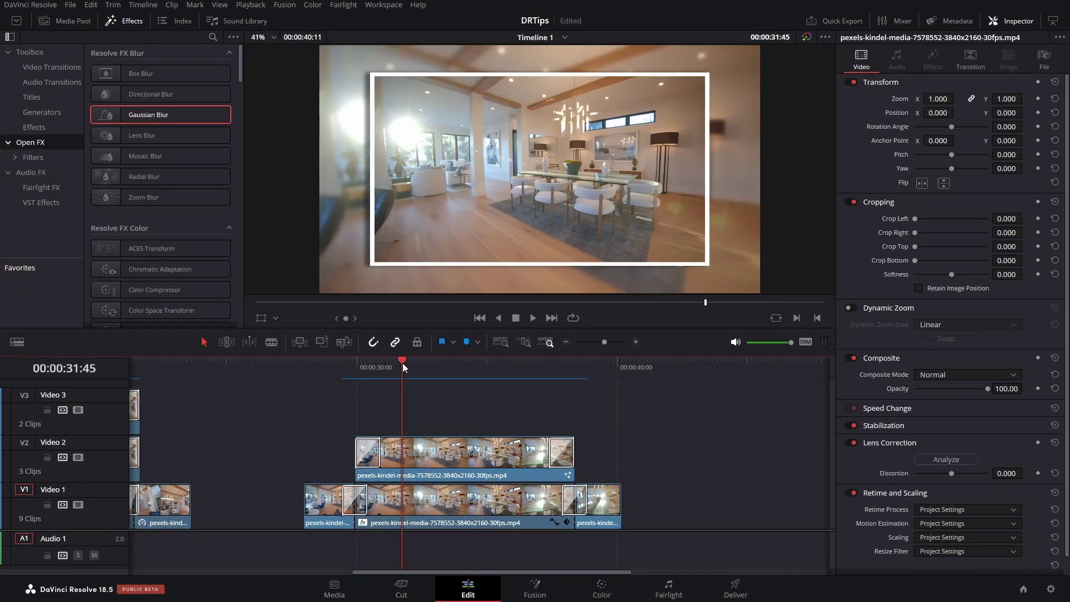